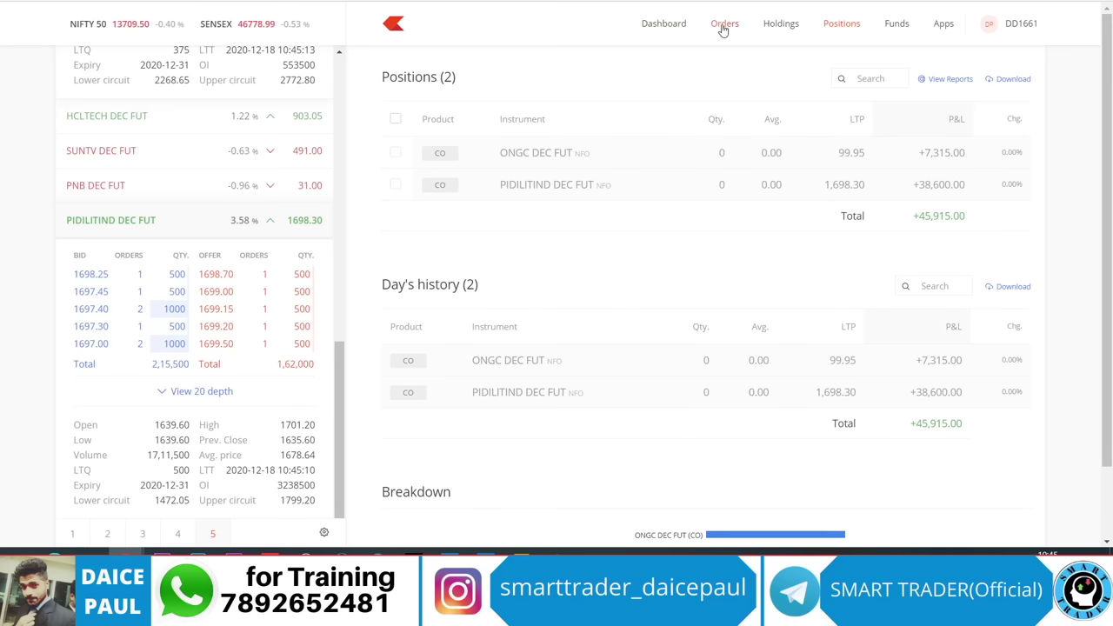
Review the day's executed orders and return to the positions overview
click(724, 25)
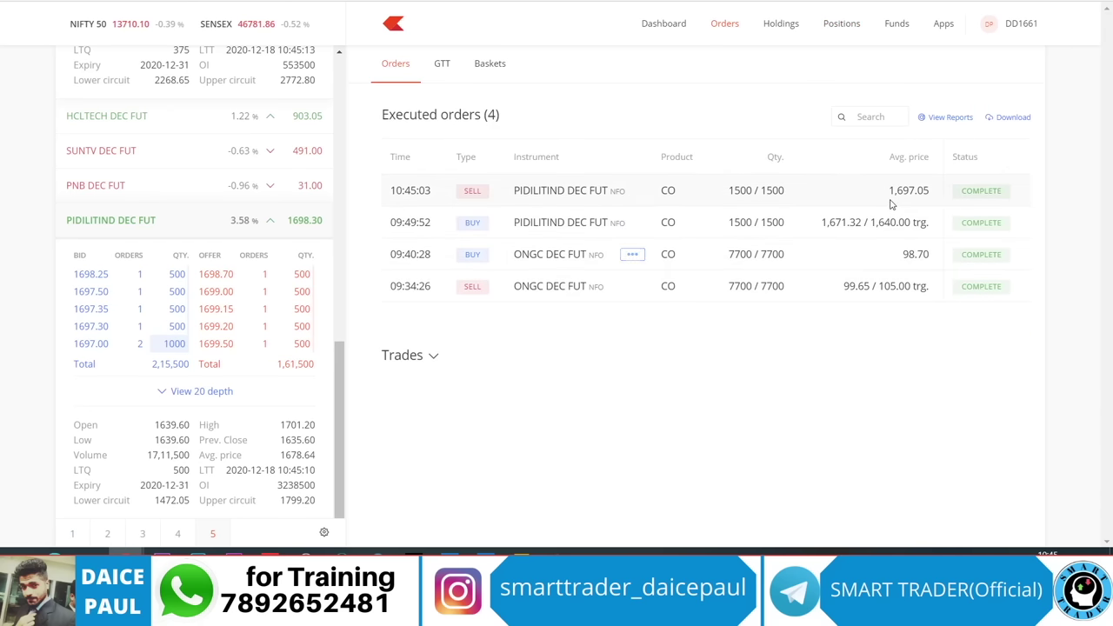
click(840, 23)
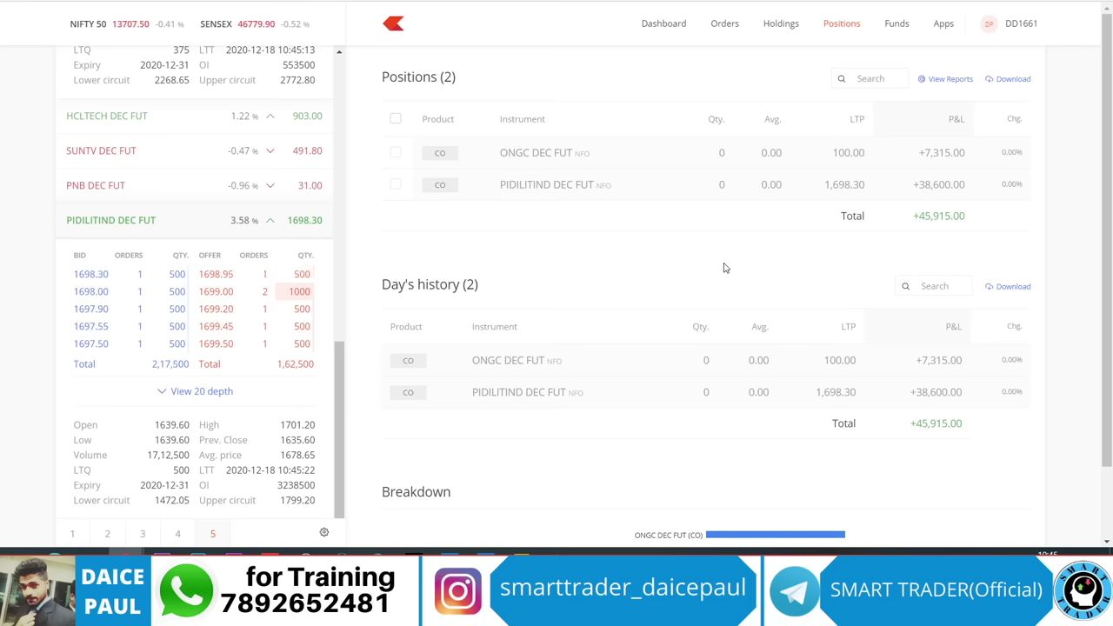
Switch to the Word notes and go through the listed tools: Zerodha trading account, Streak, Trade rocket and Keep awake
click(558, 553)
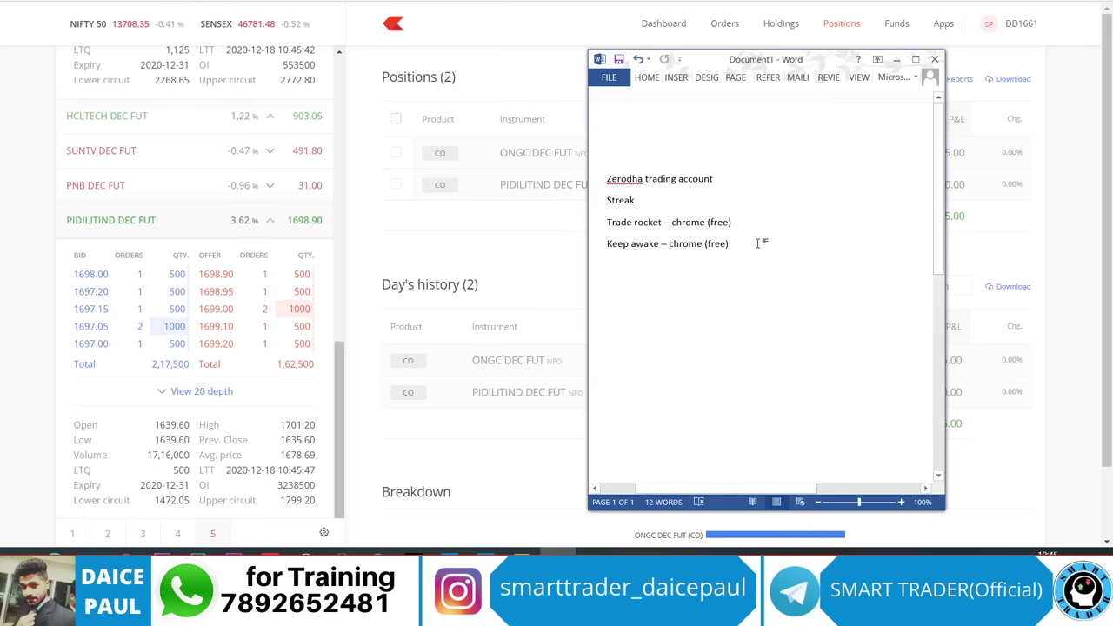
double_click(620, 200)
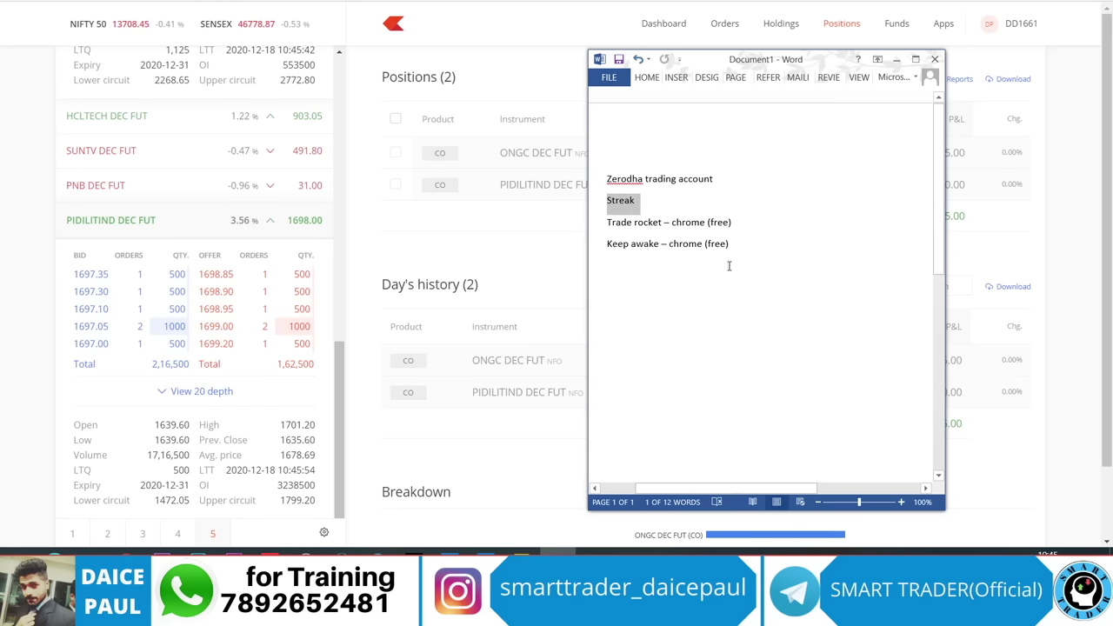
click(758, 232)
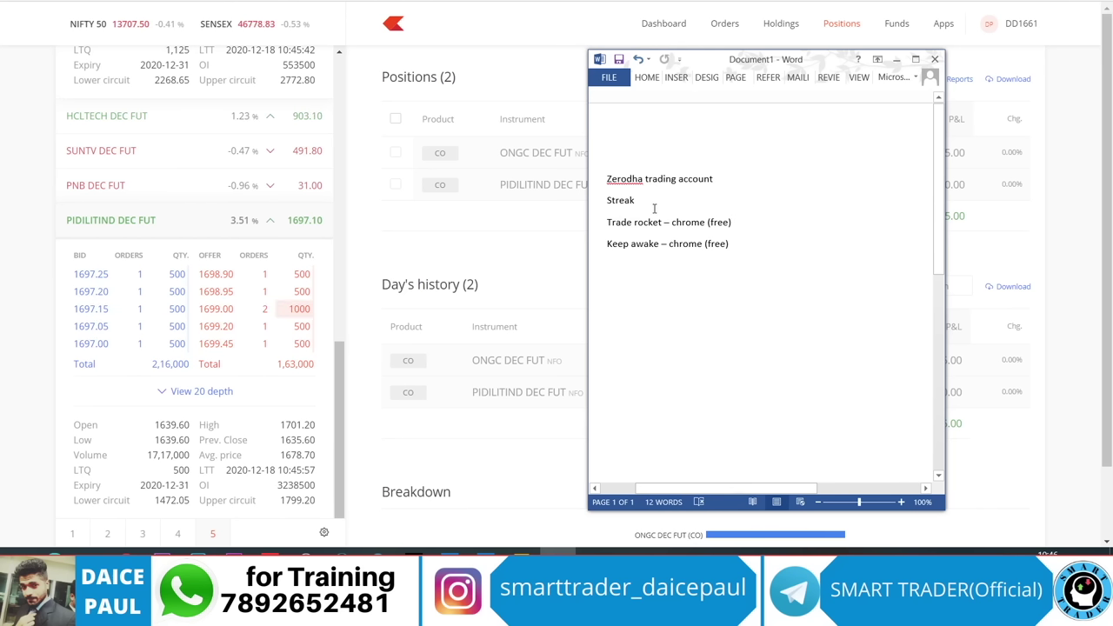
mouse_move(150, 228)
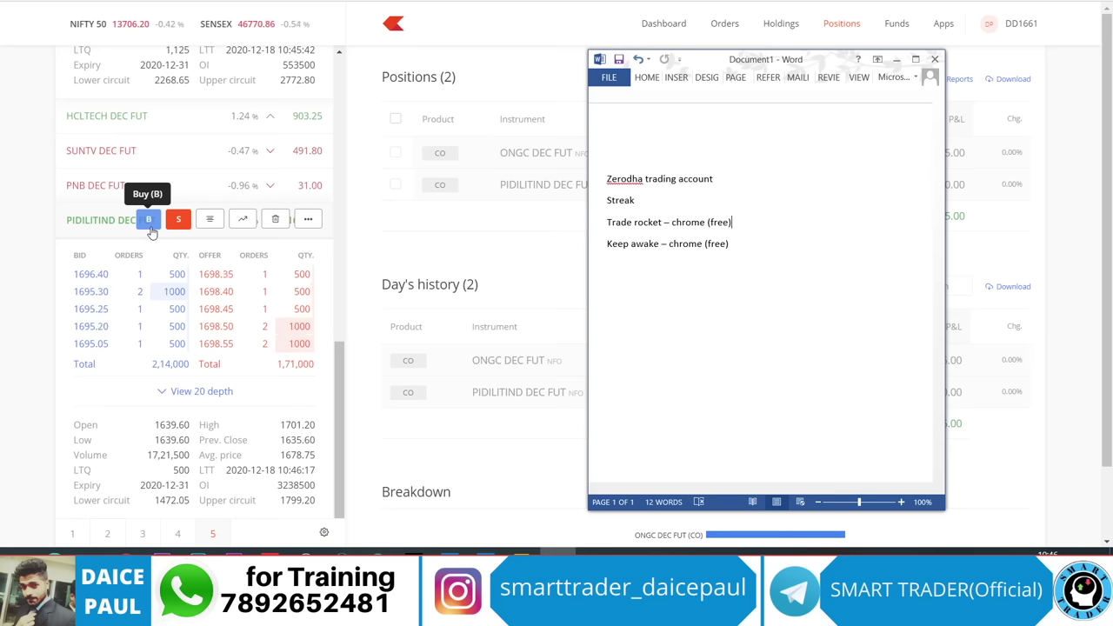
click(745, 178)
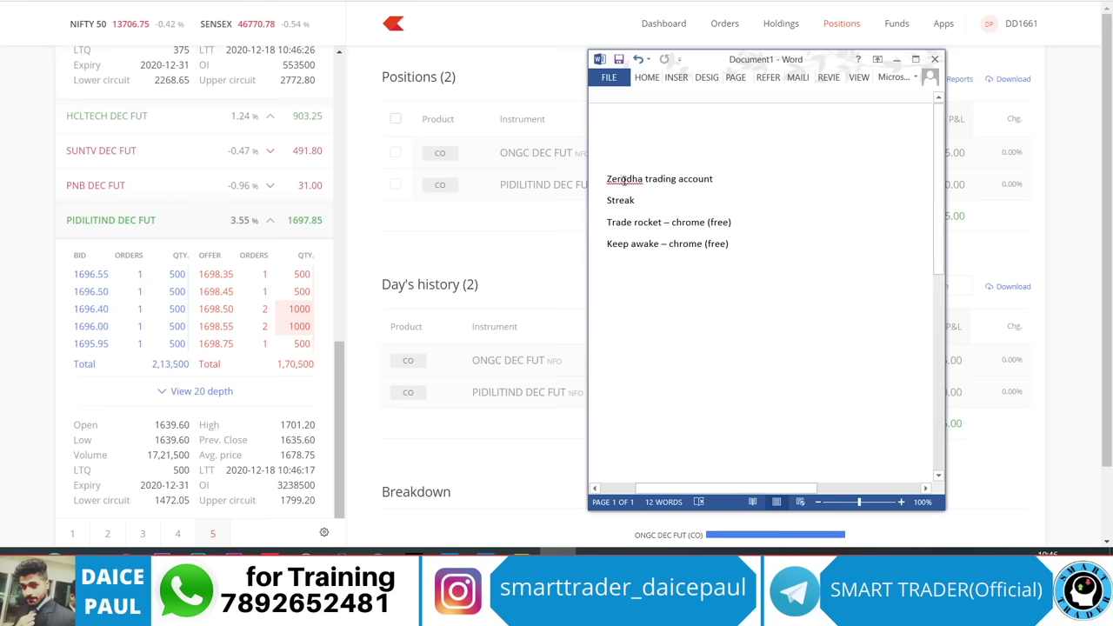
drag(628, 180, 735, 180)
click(734, 180)
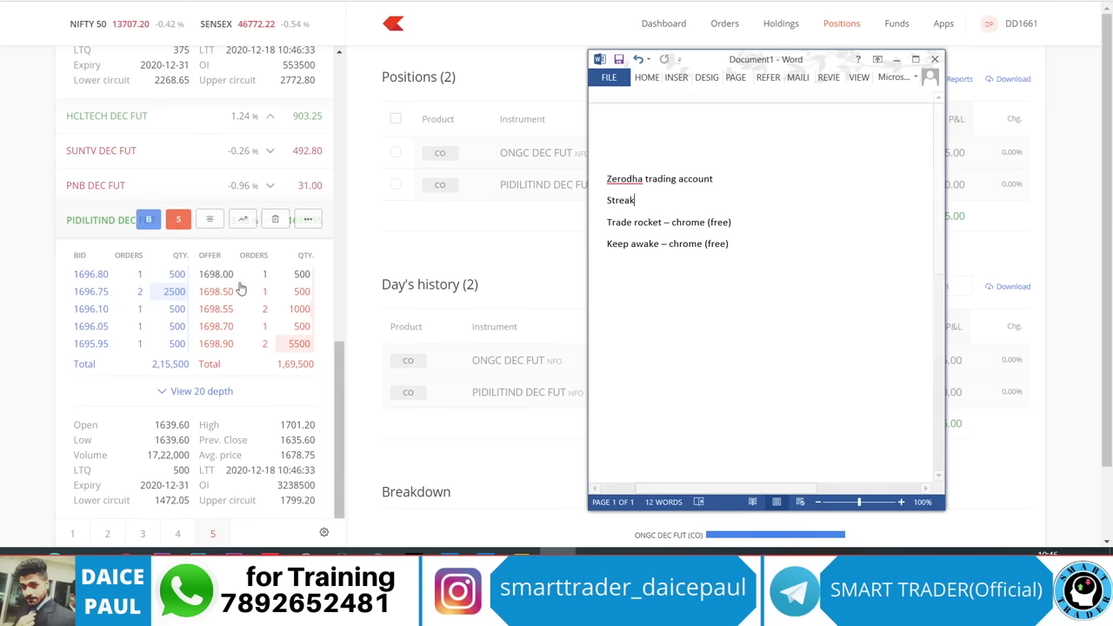
Open the technicals for PIDILITIND DEC FUT and go from there to the Streak platform
click(308, 220)
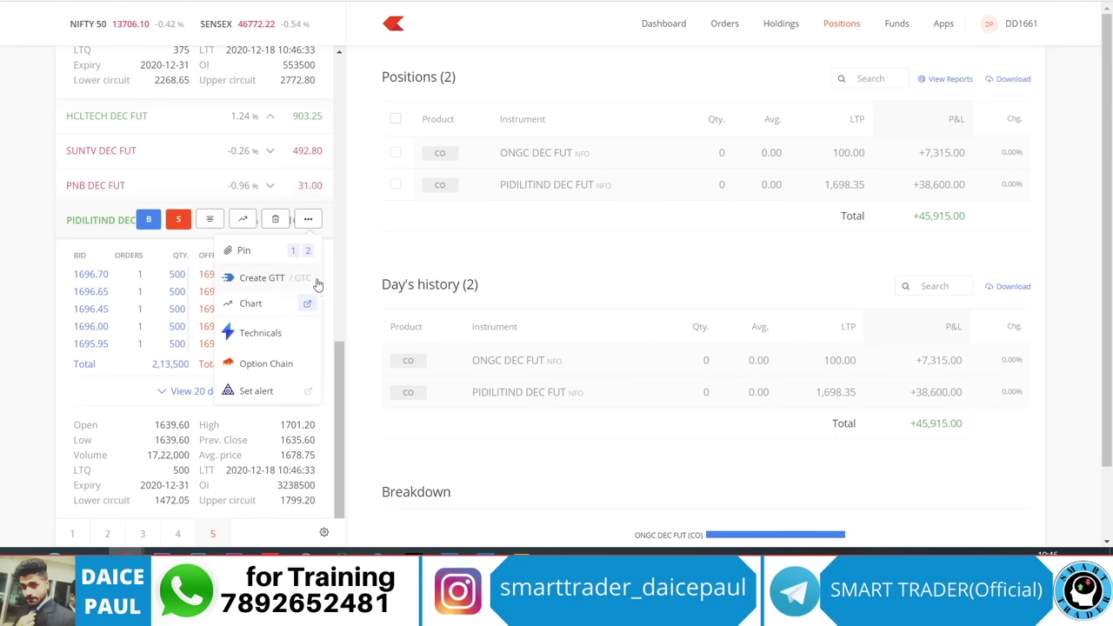
click(275, 336)
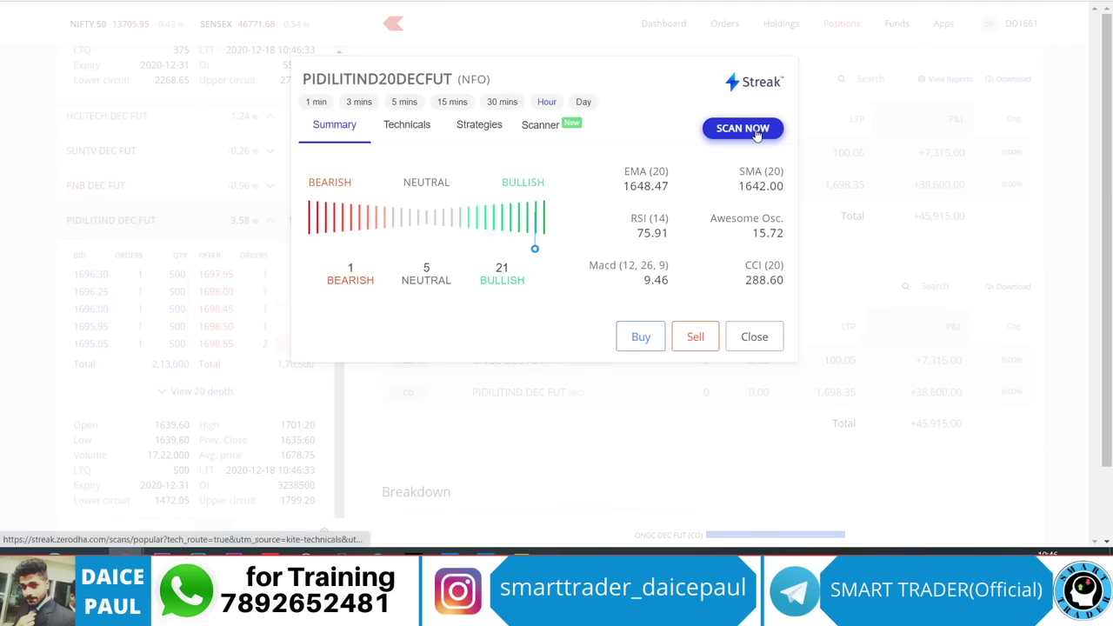
click(759, 90)
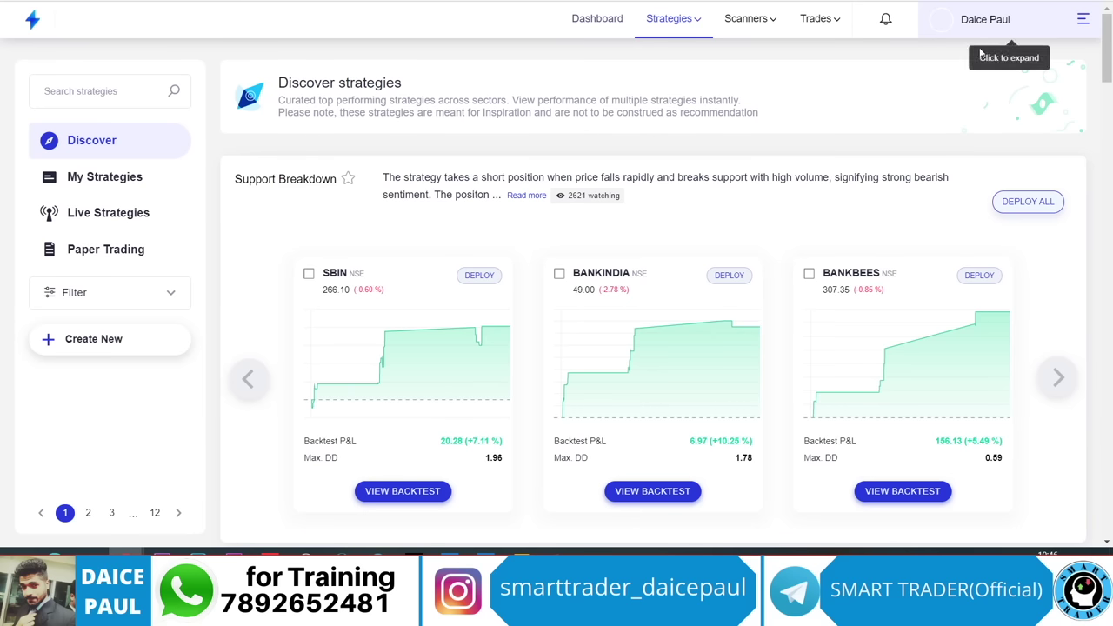
Switch back to the Word notes and highlight the Trade rocket and Keep awake lines, the two free Chrome tools
key(alt+Tab)
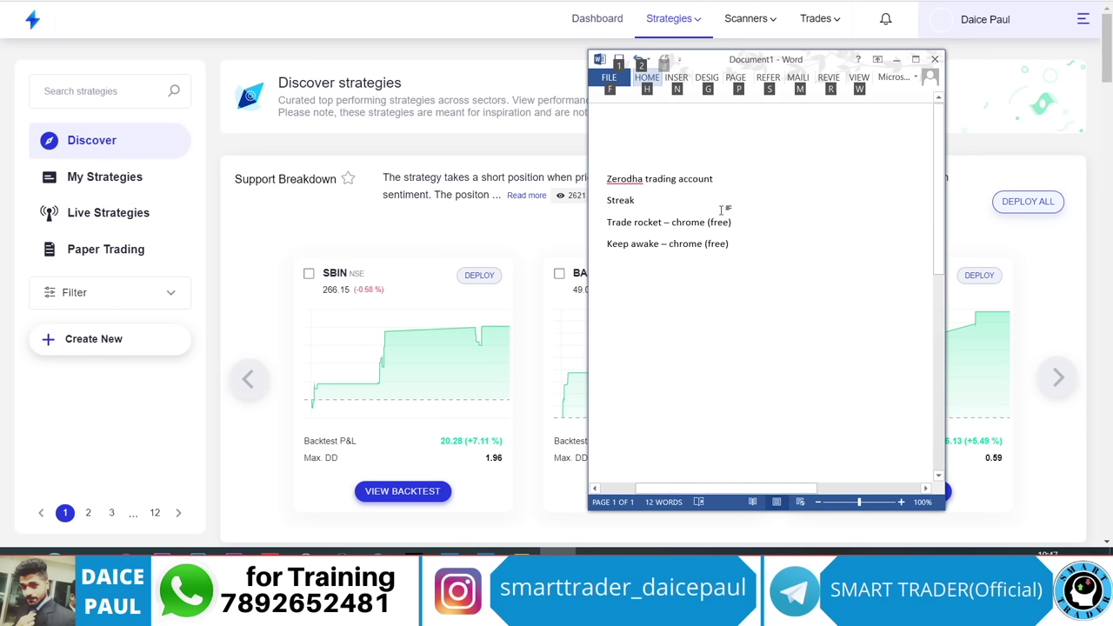
click(744, 226)
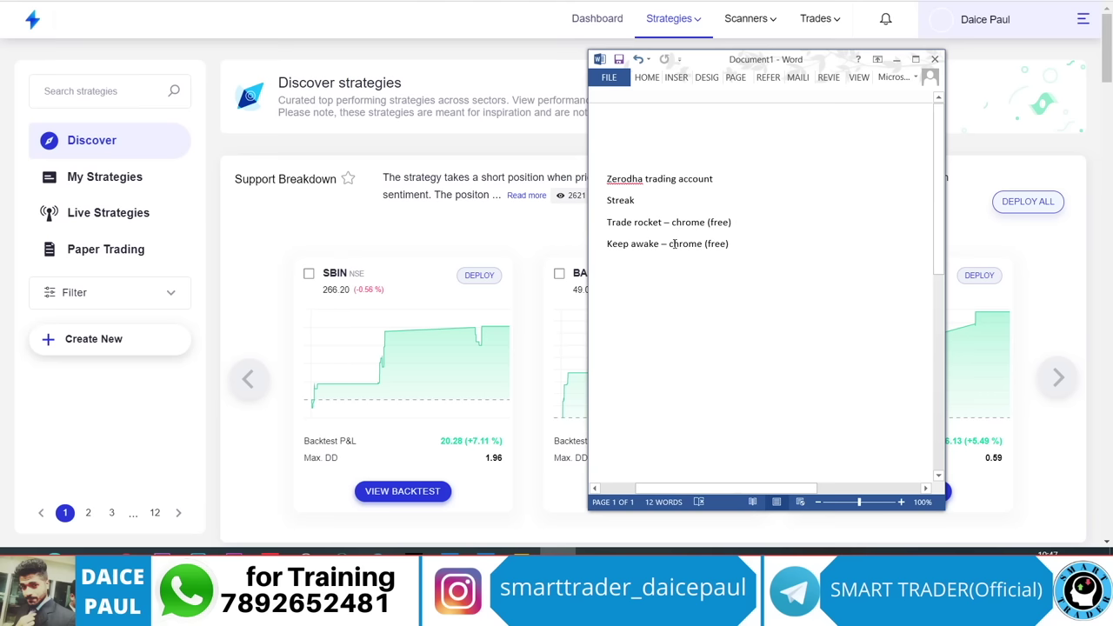
drag(715, 256, 607, 220)
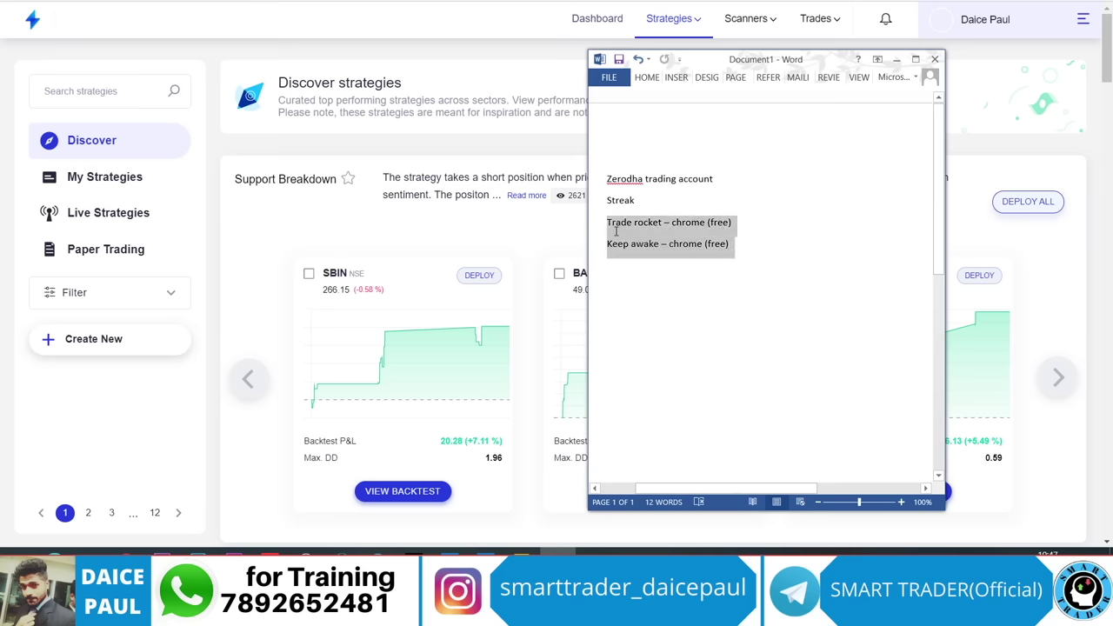
click(777, 241)
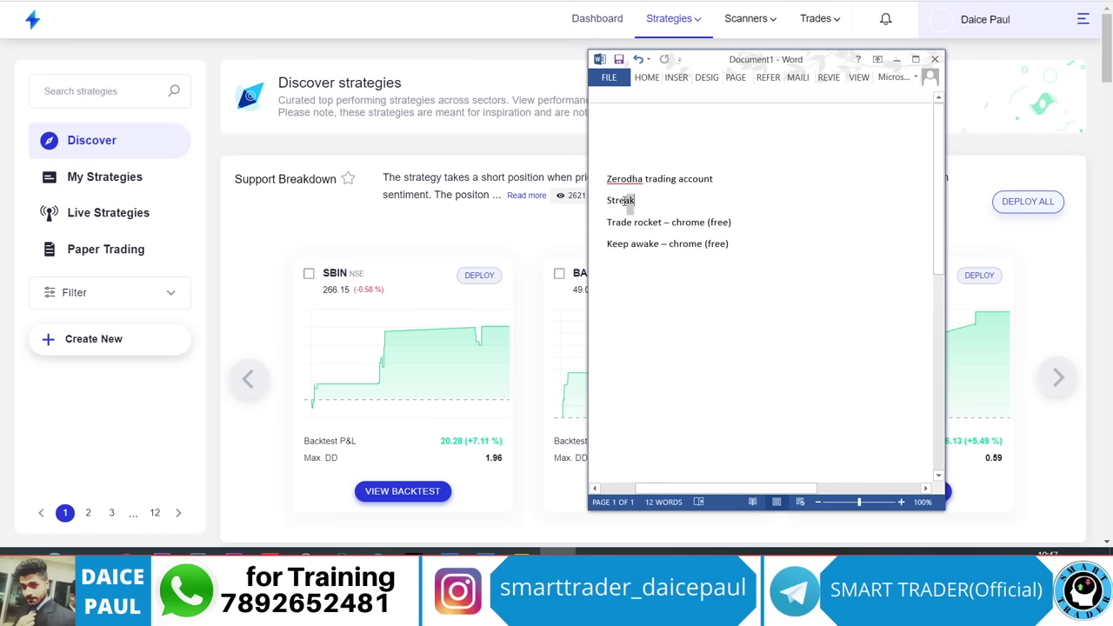
click(663, 200)
drag(739, 244, 607, 219)
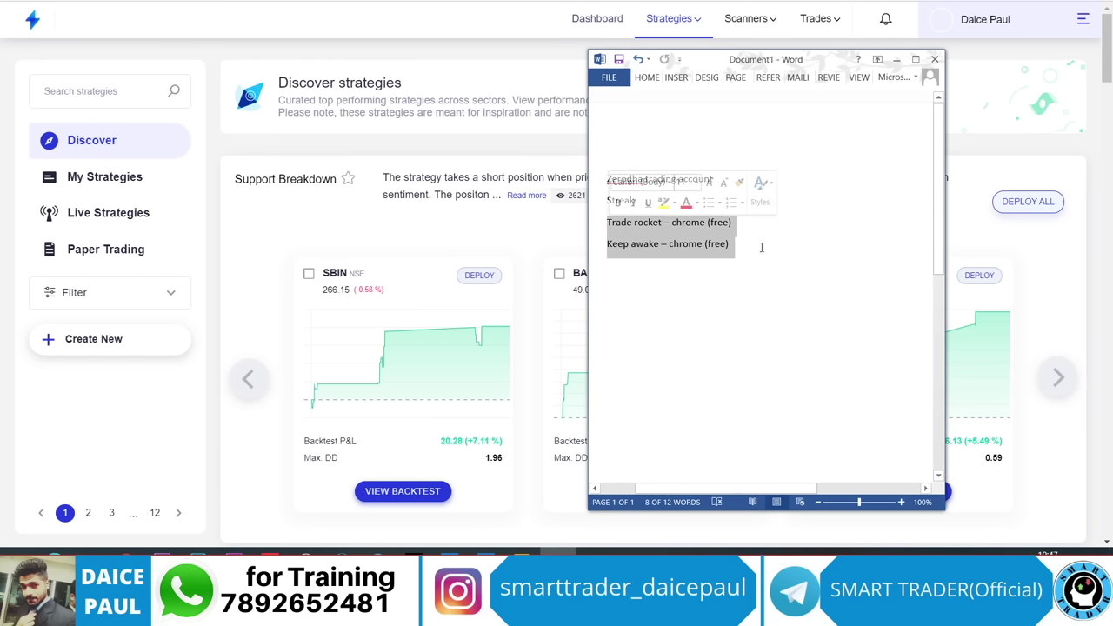
Return to Streak and start creating a new strategy
key(alt+Tab)
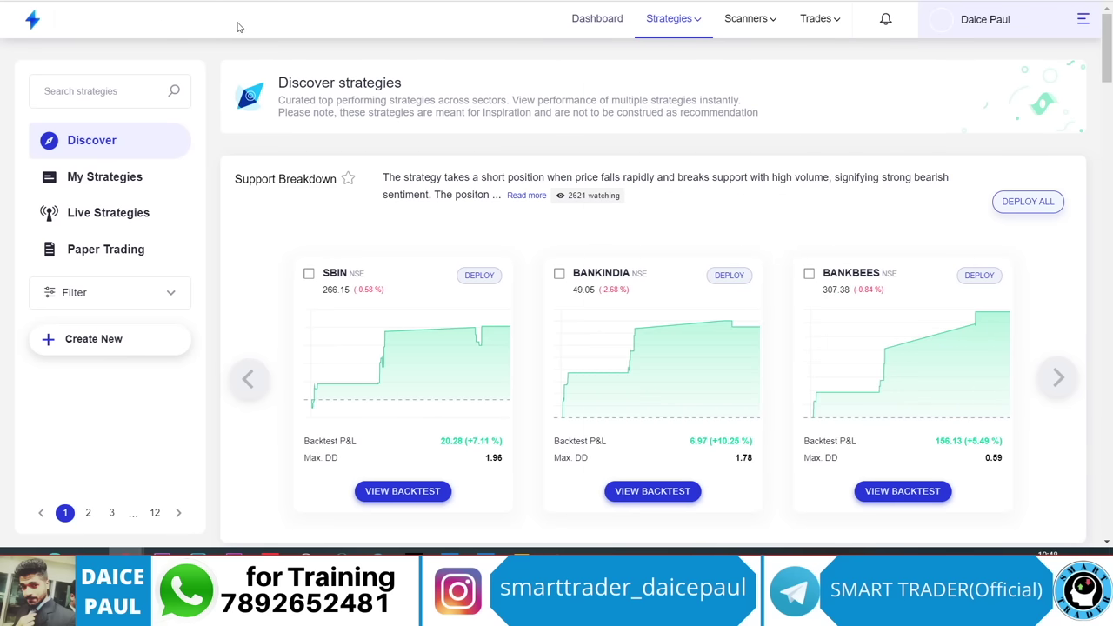
click(664, 24)
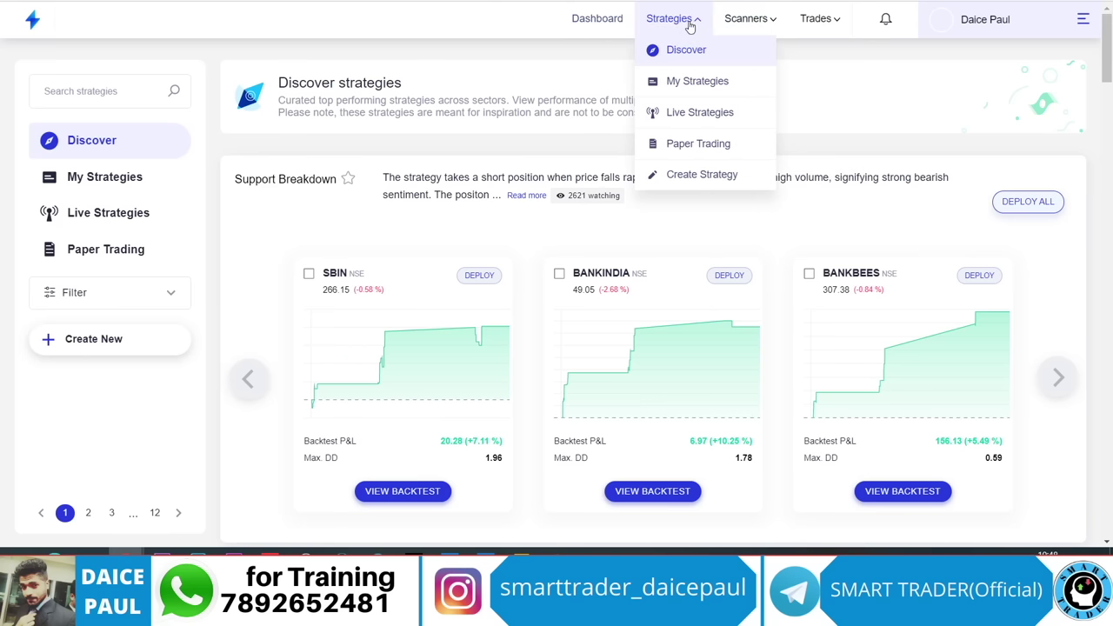
click(674, 178)
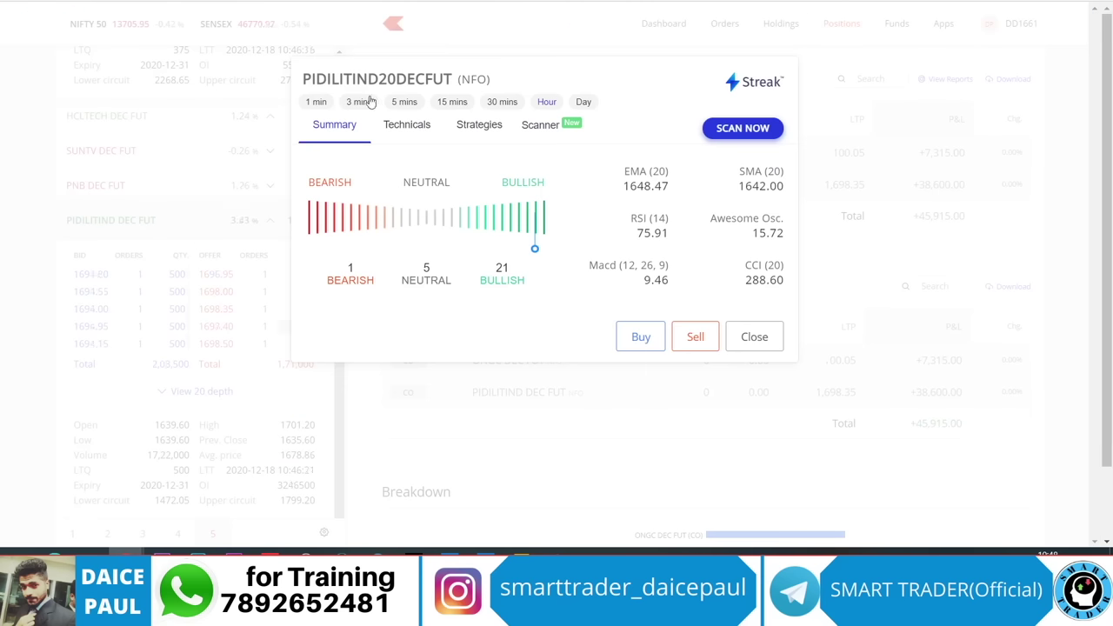
Dismiss the technicals summary in Kite, open the PIDILITIND DEC FUT chart and add an RSI study
click(754, 336)
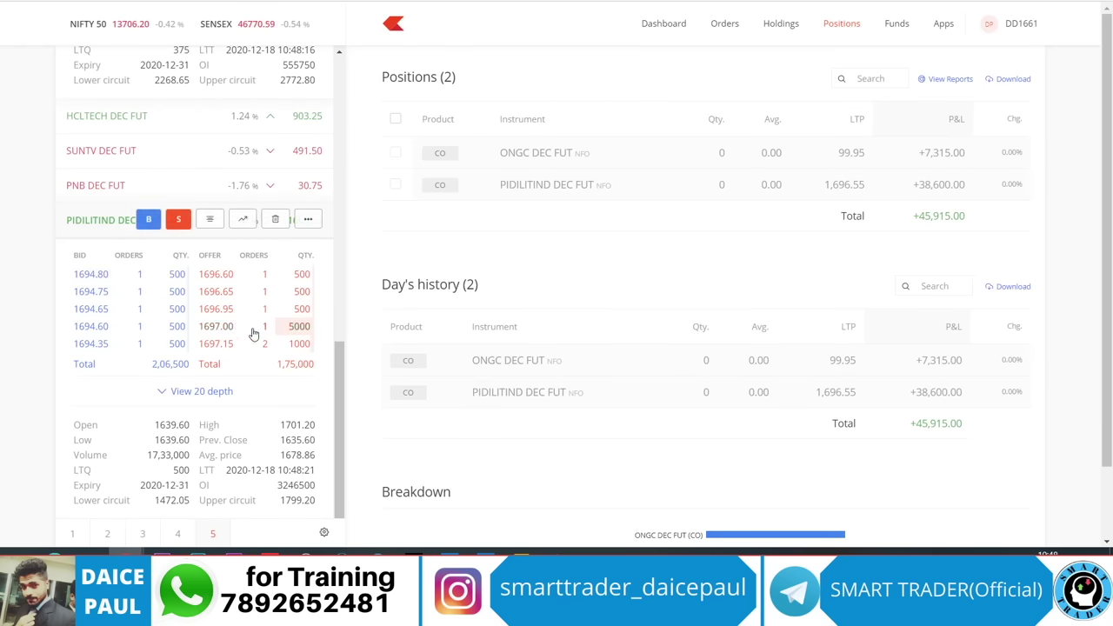
click(242, 220)
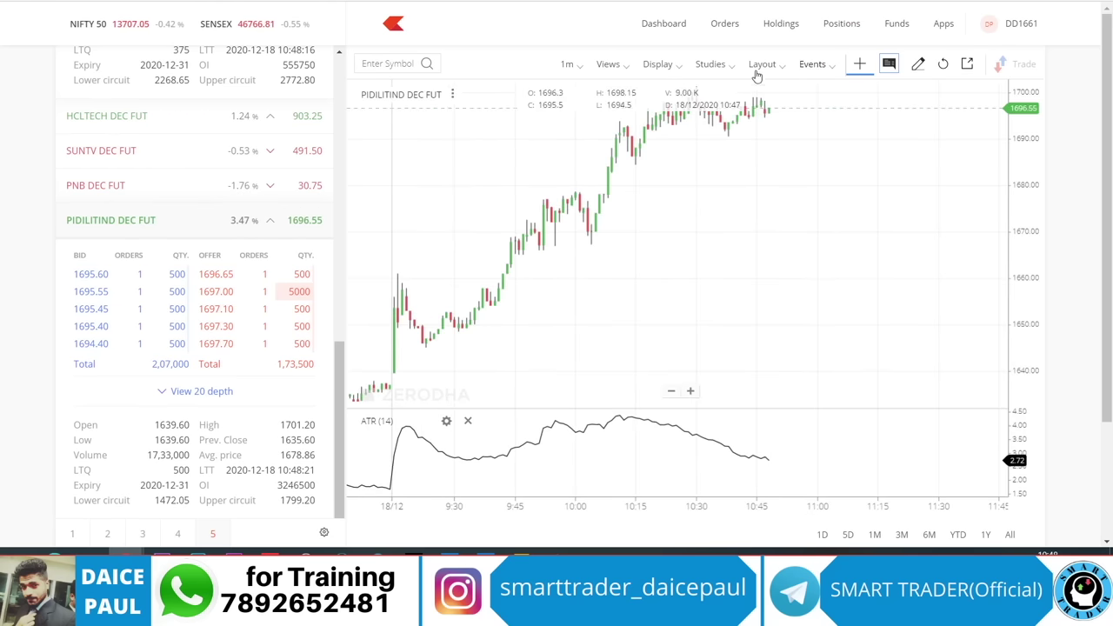
click(713, 64)
text(rsi)
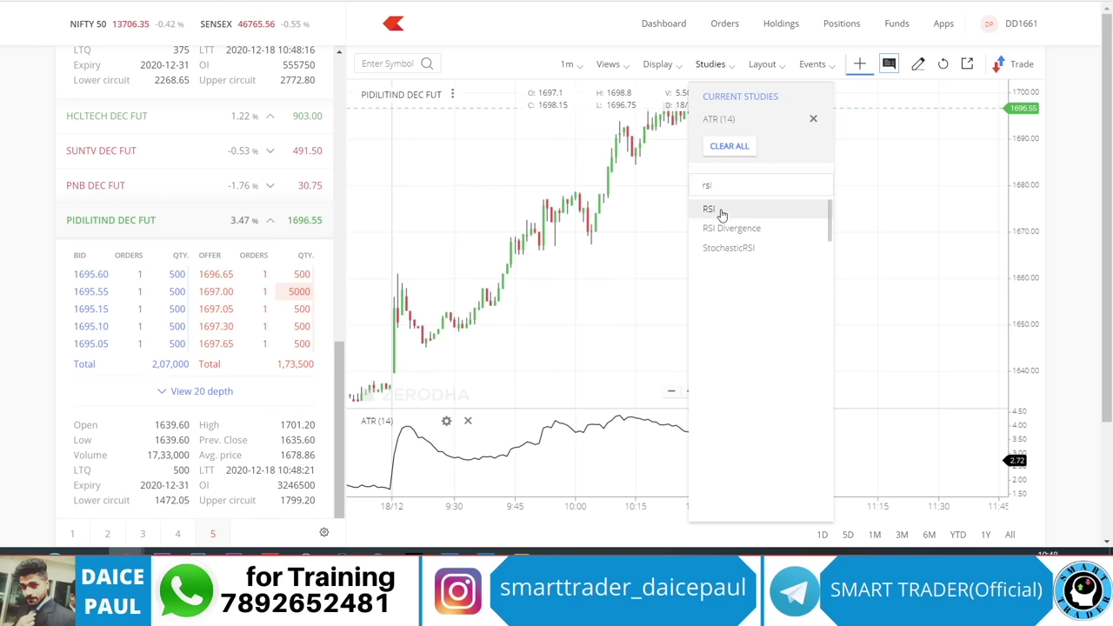
click(715, 211)
Set the chart interval to 1 Hour and remove the ATR study from the chart
click(576, 75)
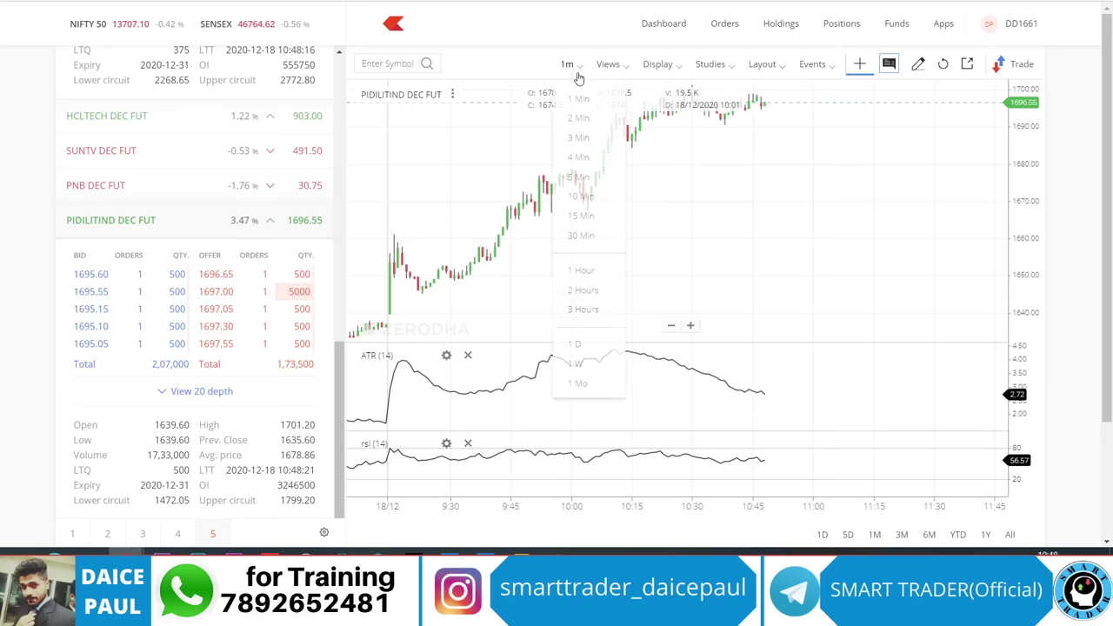
click(582, 271)
click(672, 331)
click(669, 328)
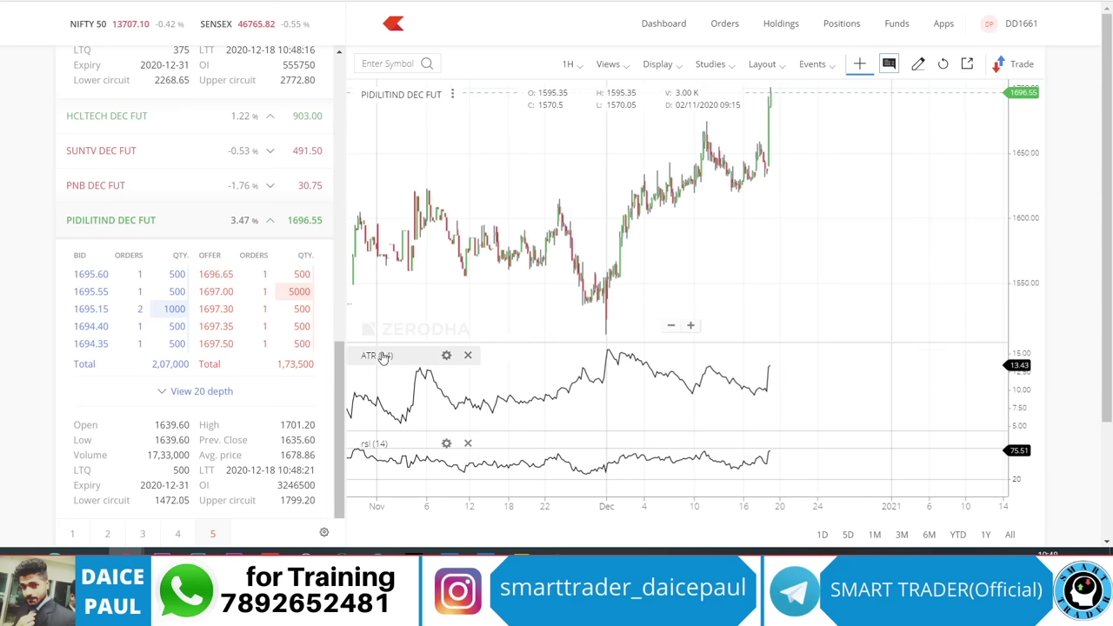
click(468, 357)
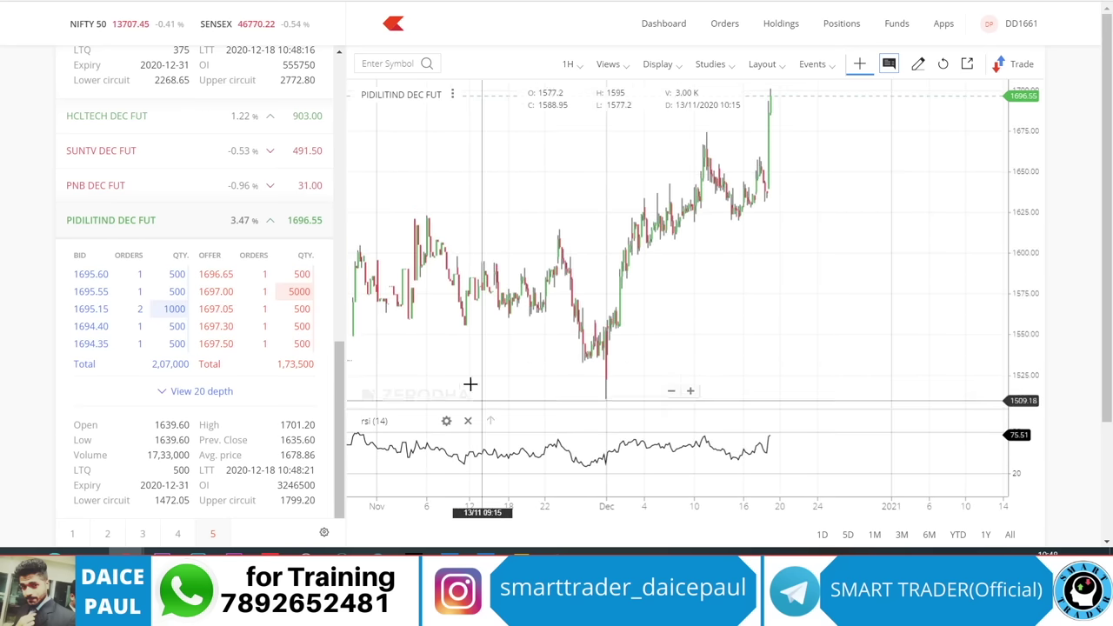
Set the RSI study's OverSold level to 30 and its OverBought level to 70
click(446, 422)
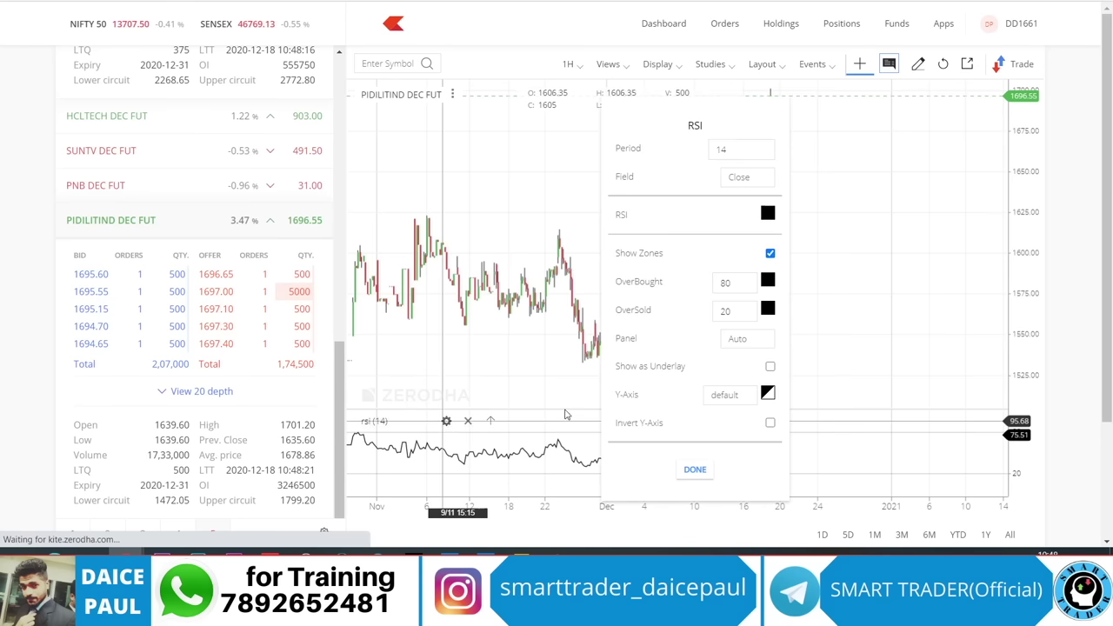
double_click(725, 311)
text(30)
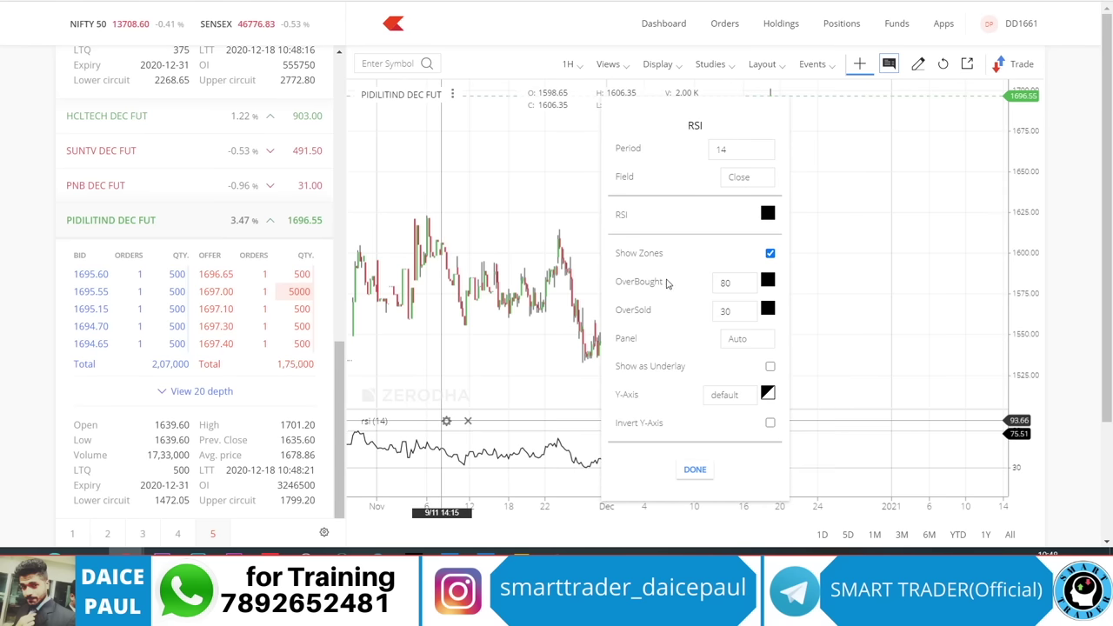
double_click(728, 282)
text(70)
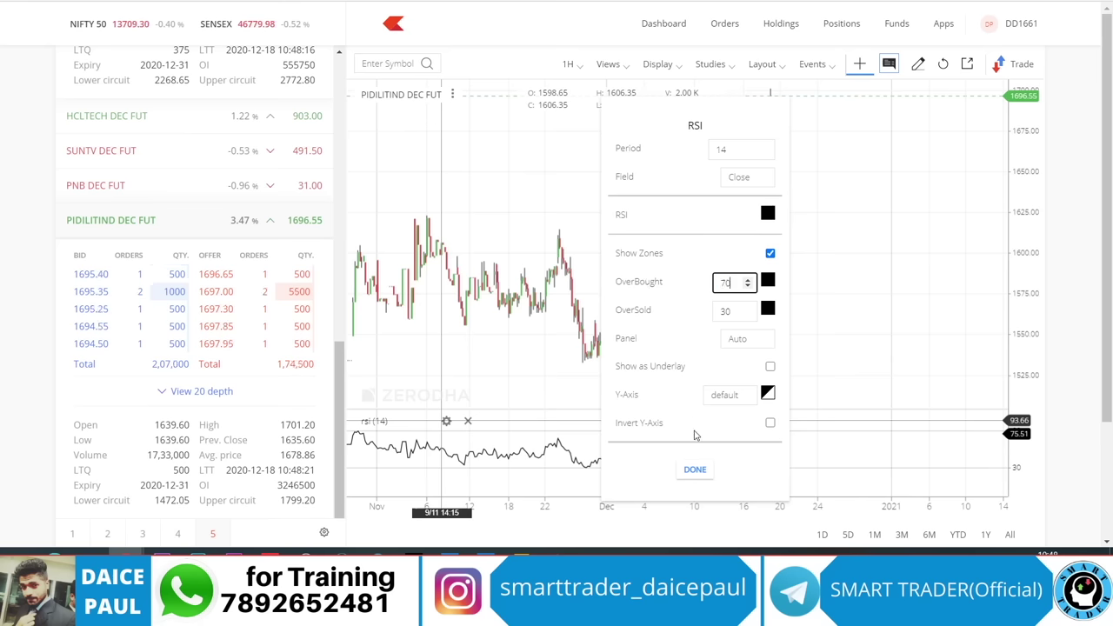
click(700, 470)
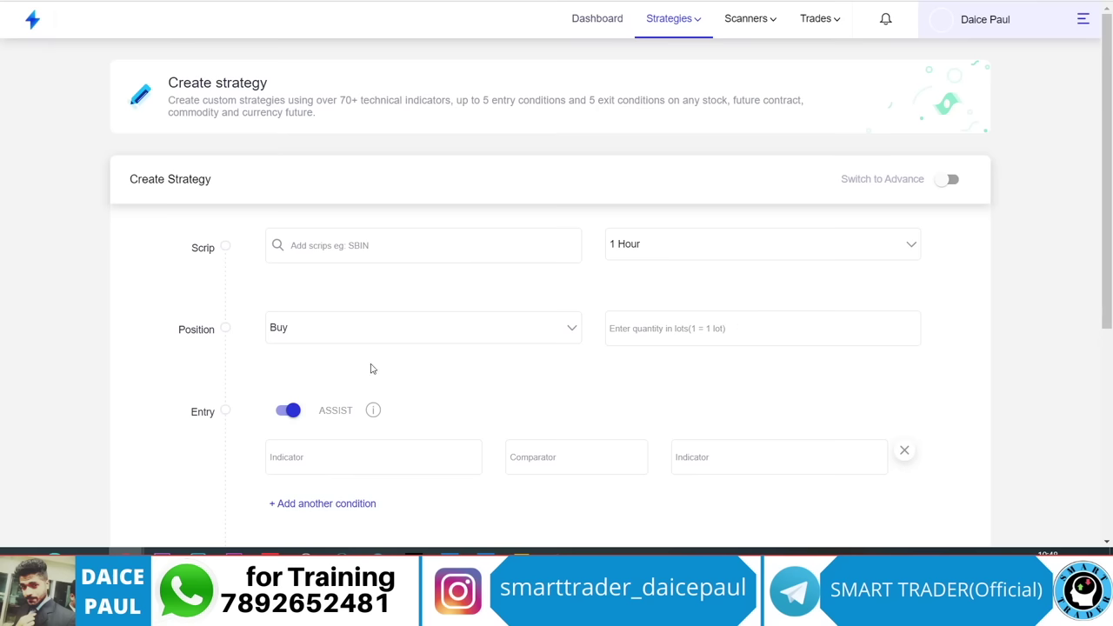
Switch to the Streak strategy form and search for scrips matching "re"
scroll(310, 280, down, 2)
scroll(340, 186, up, 1)
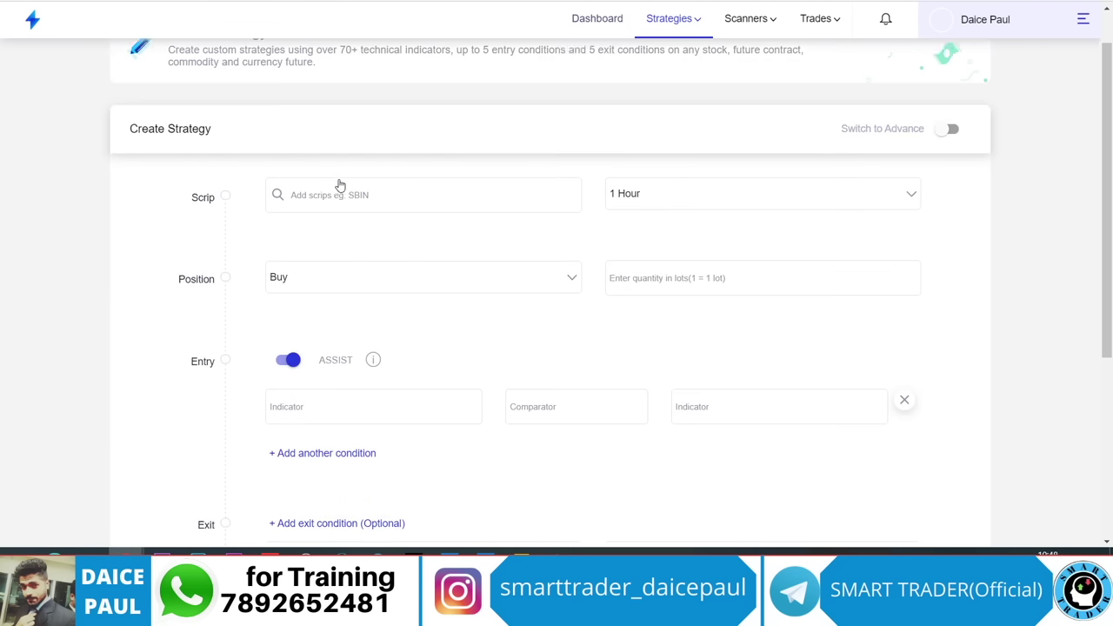
scroll(340, 186, up, 1)
click(324, 259)
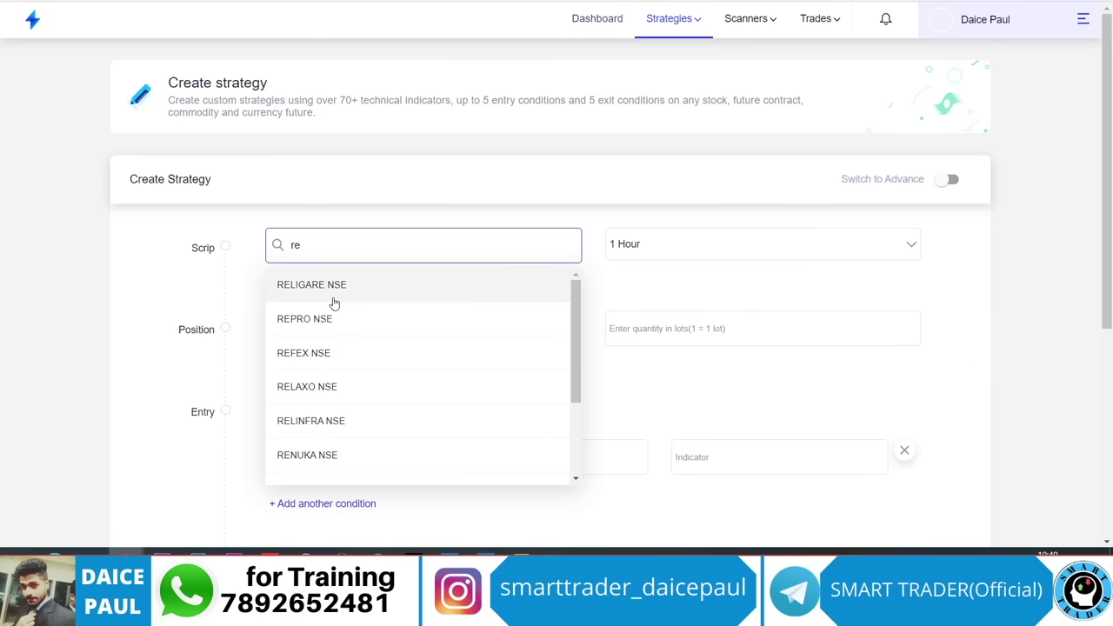
click(365, 213)
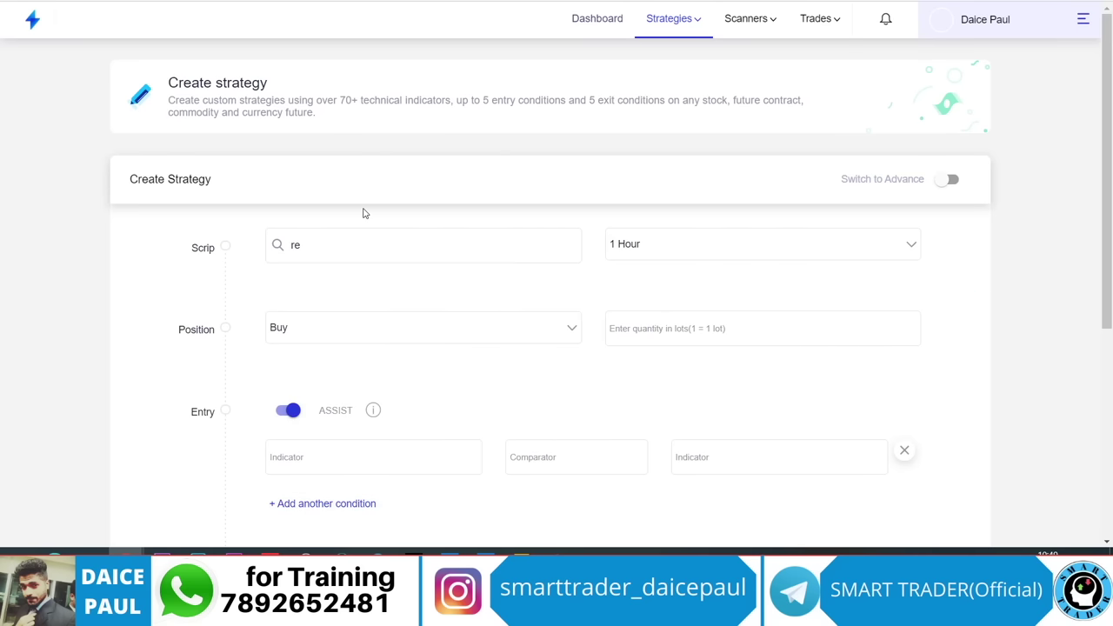
Look up the Baskets entry in the account options and try to add a further Nifty basket to the strategy's scrips
click(1082, 19)
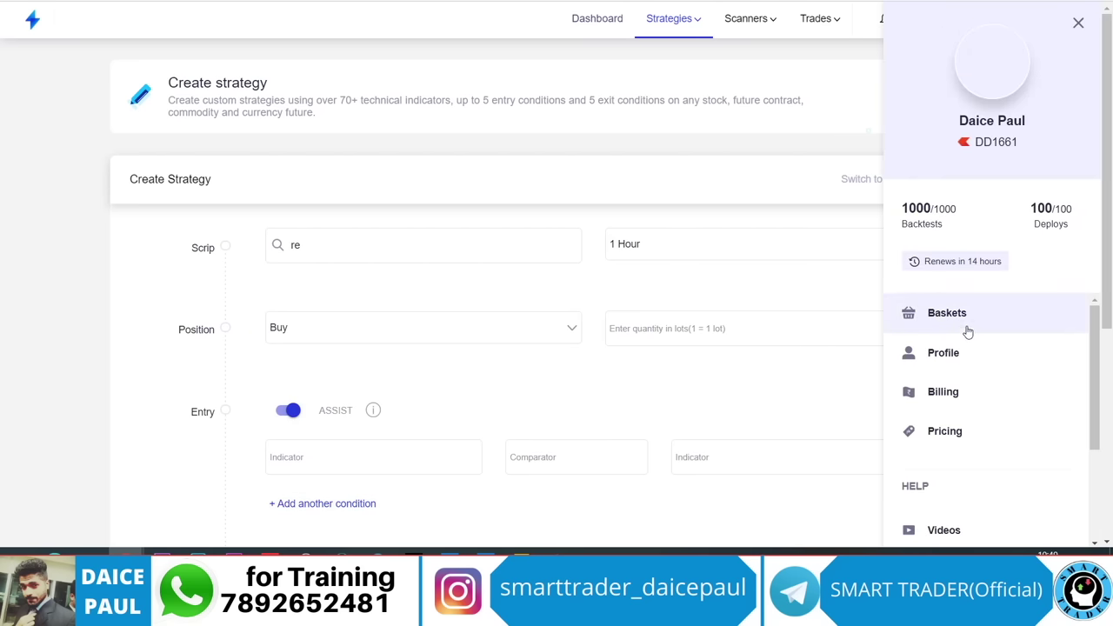
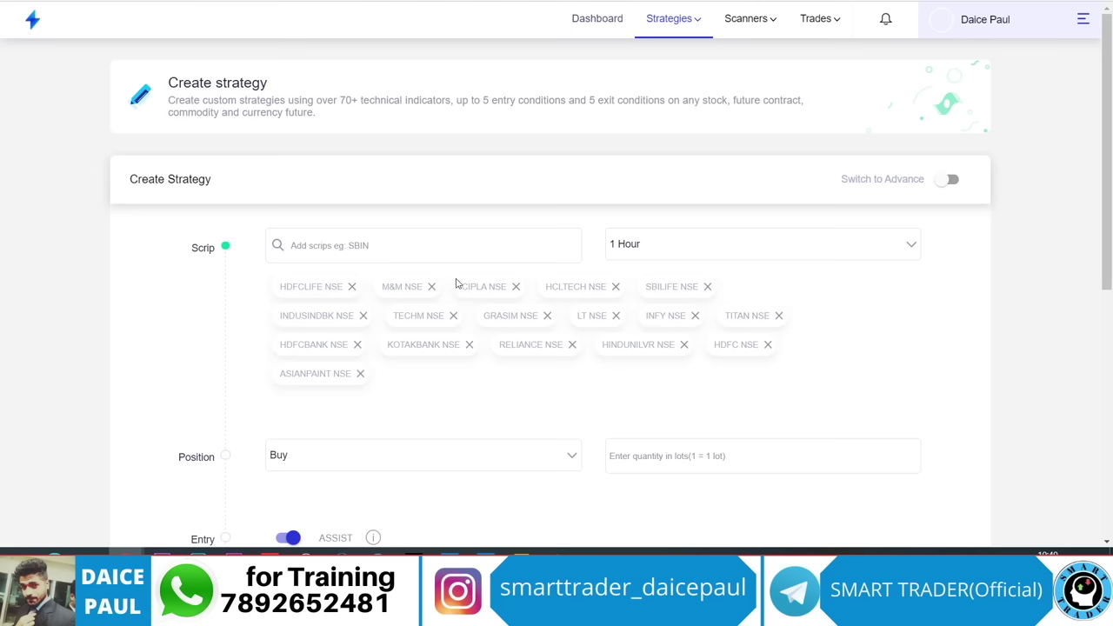
click(372, 247)
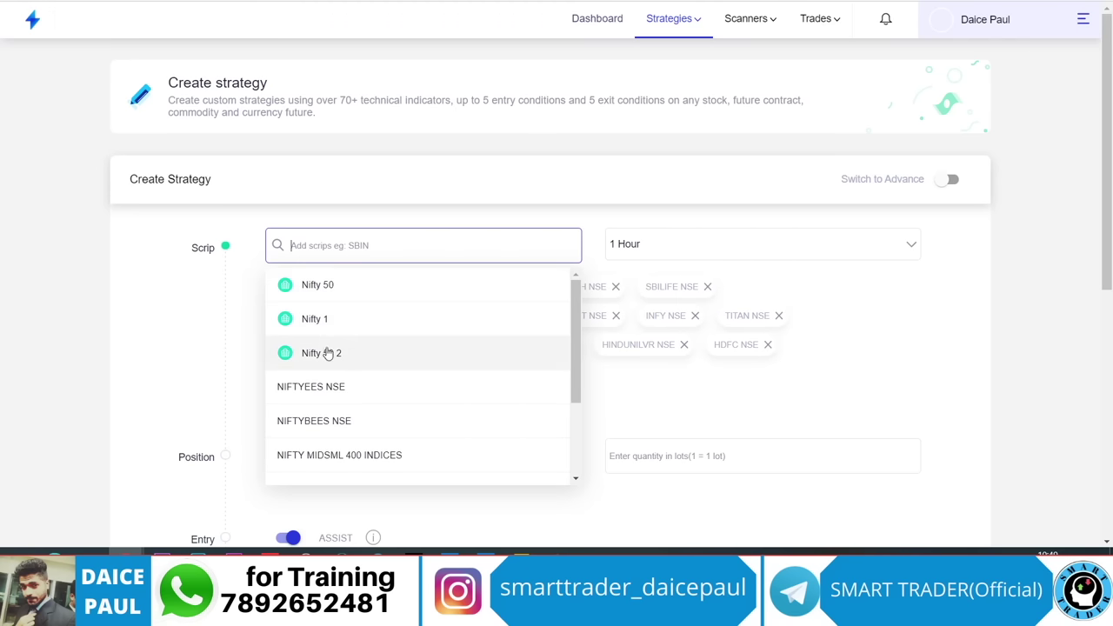
click(337, 354)
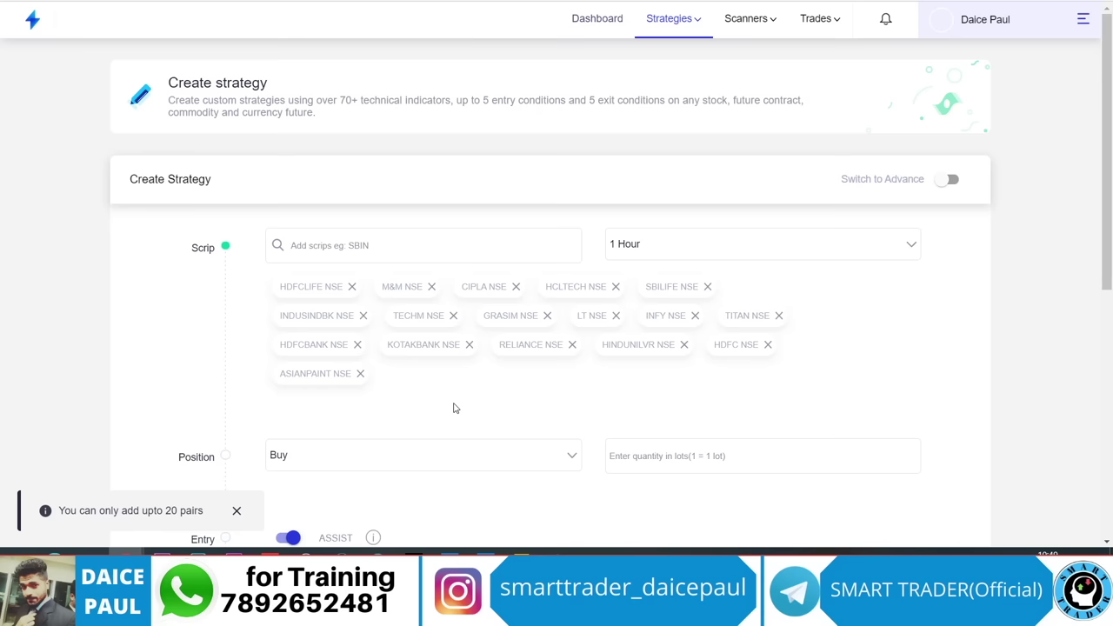
scroll(479, 391, down, 2)
scroll(382, 298, up, 2)
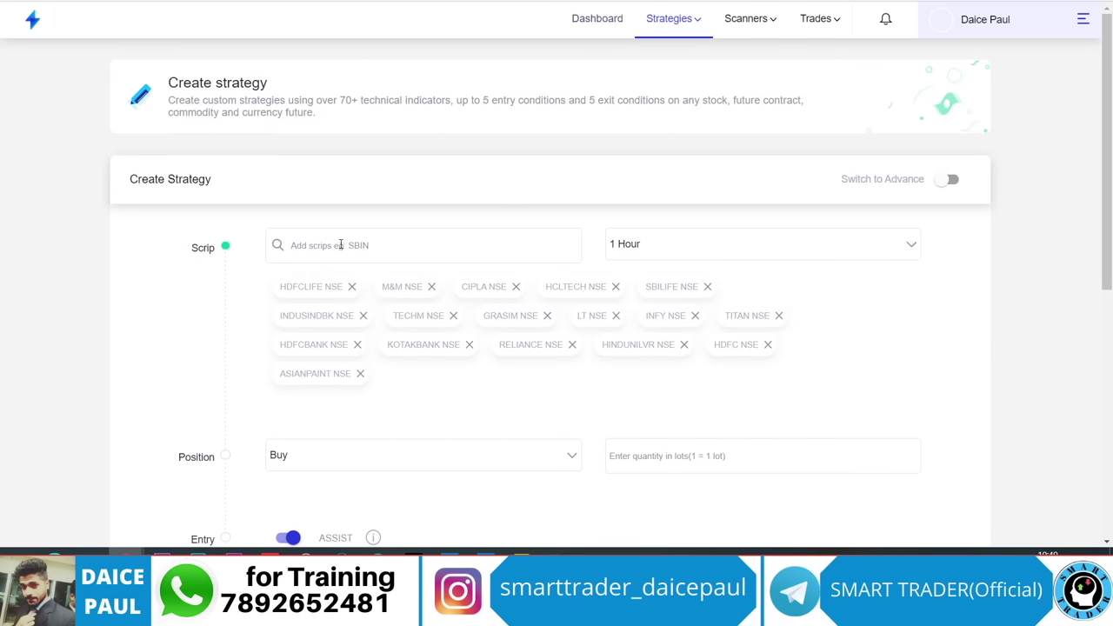
Switch the strategy's position type to Sell and back to Buy
scroll(496, 335, down, 1)
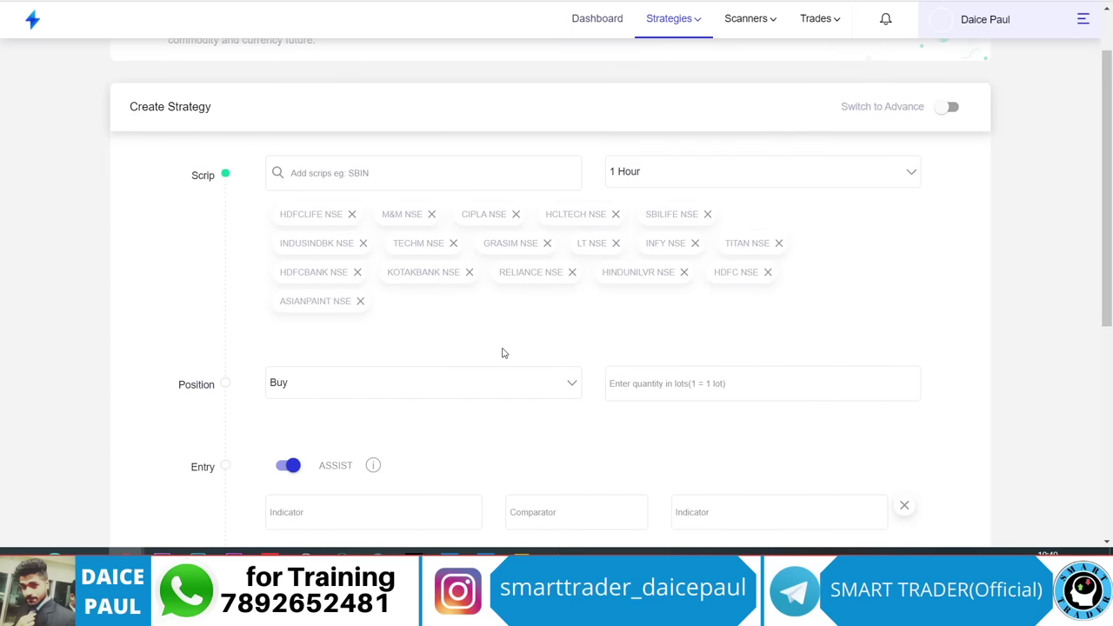
scroll(502, 353, down, 1)
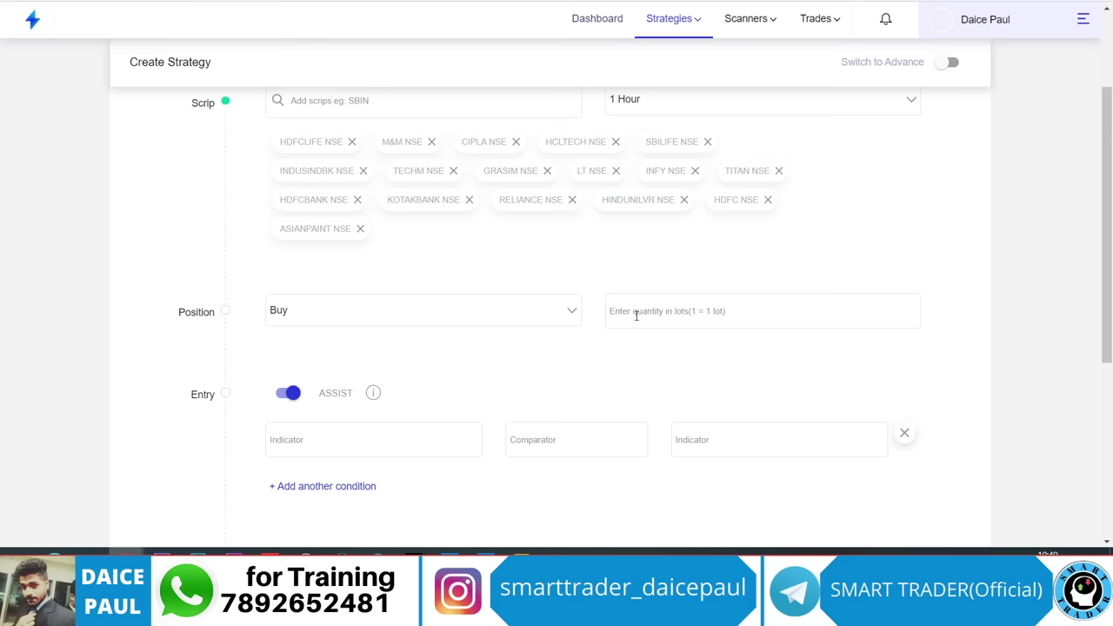
click(576, 315)
click(321, 369)
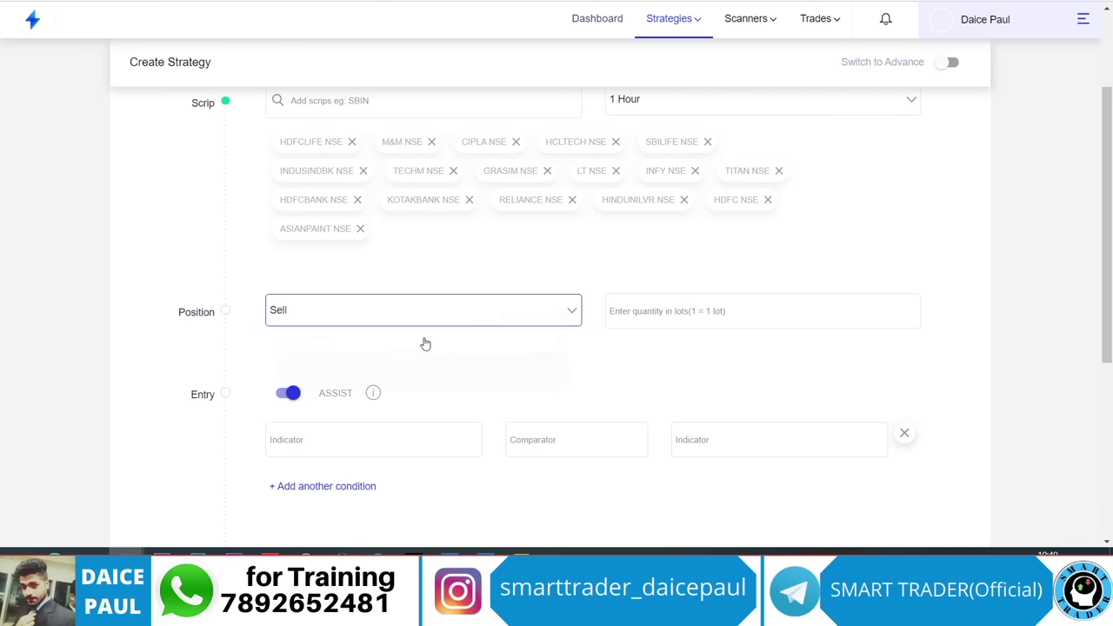
click(576, 313)
click(338, 346)
Set the Buy position's quantity to 1 lot
click(694, 317)
scroll(691, 327, up, 1)
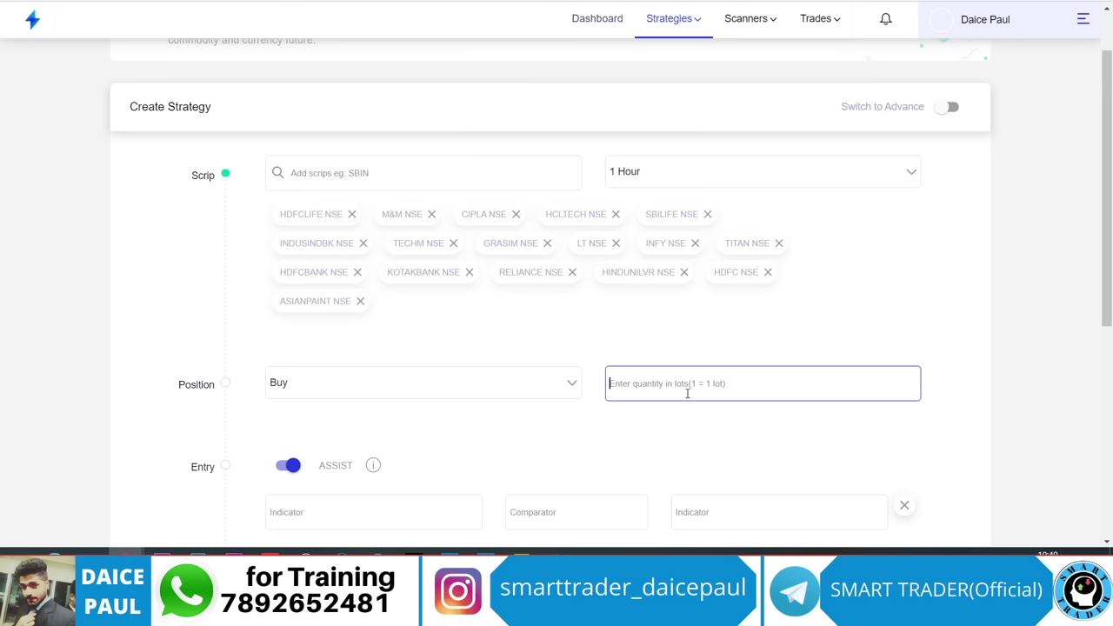
text(1)
scroll(687, 391, down, 2)
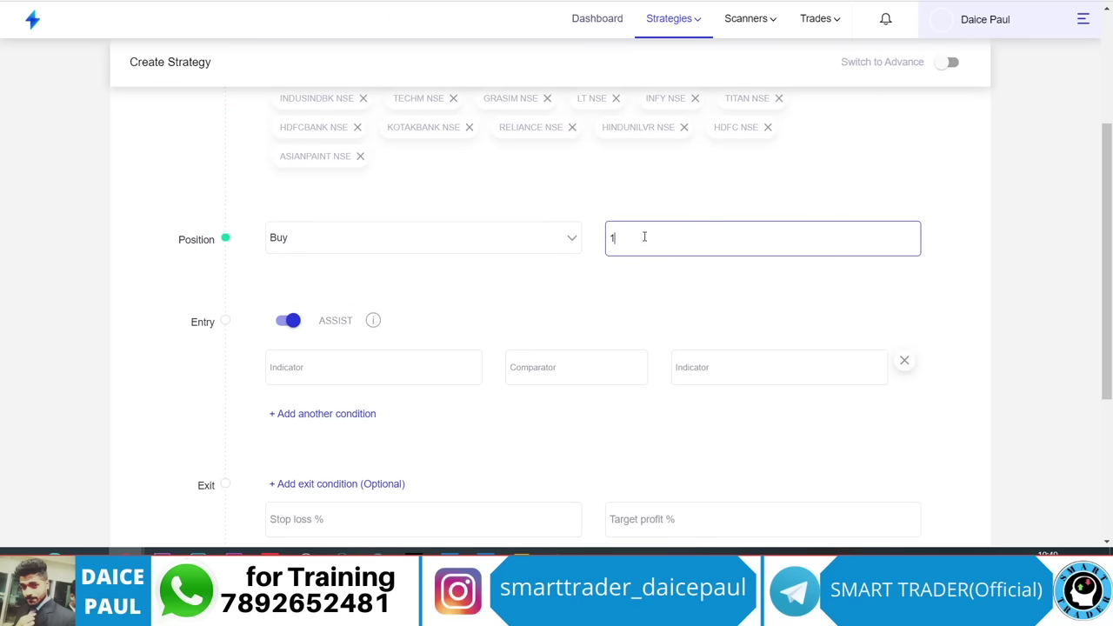
click(562, 298)
Search for "rsi" as the first indicator of the entry condition
scroll(378, 444, down, 1)
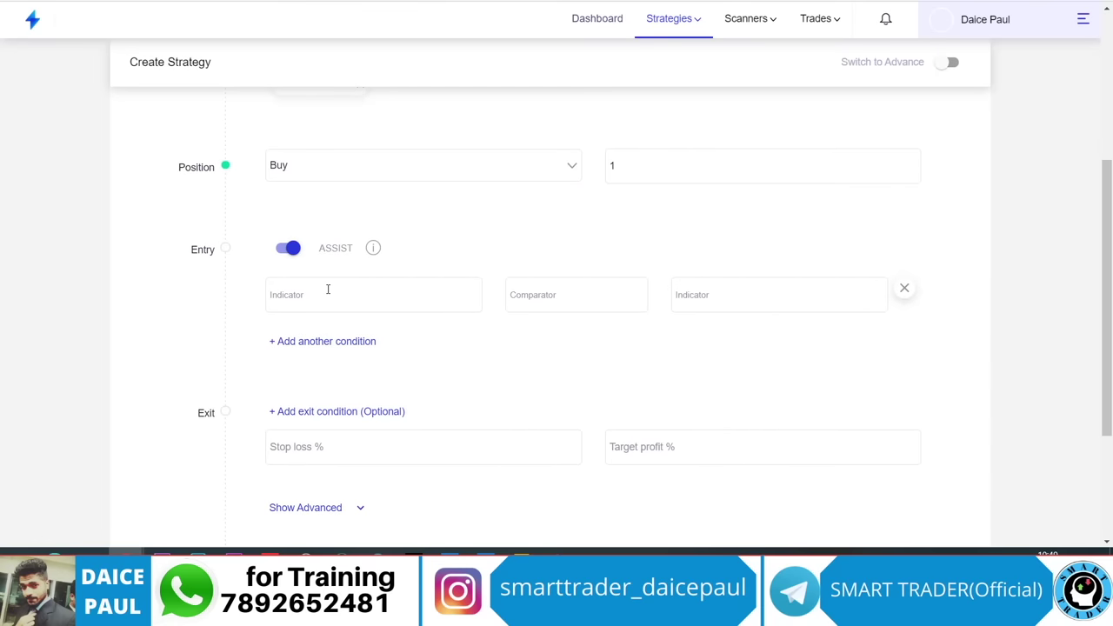
click(328, 289)
text(rsi)
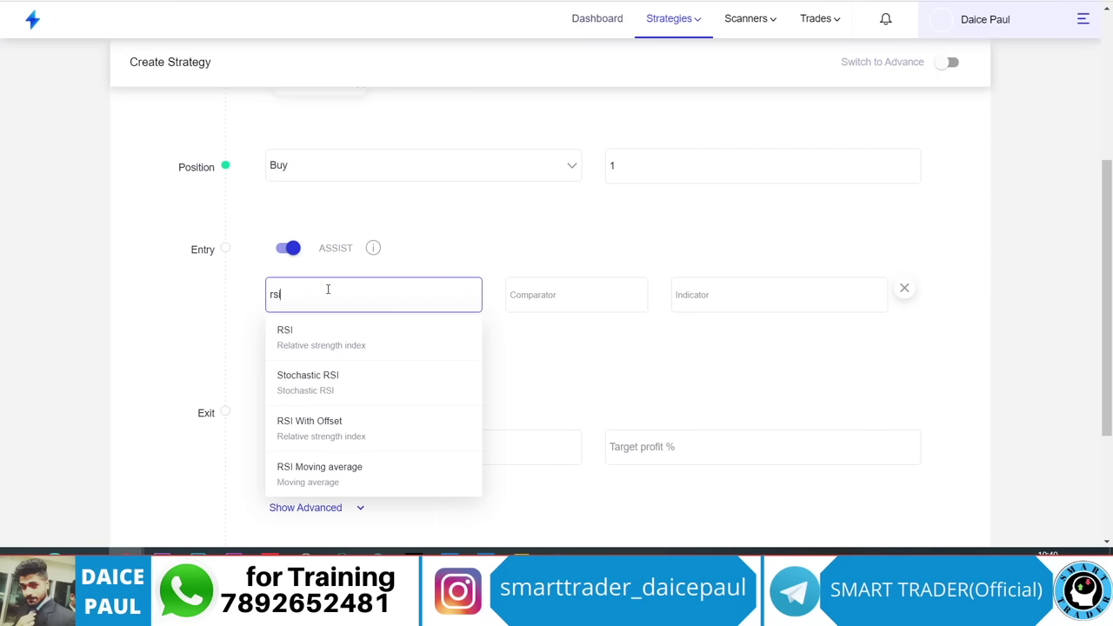
Set the strategy's candle interval to 1 Minute
scroll(735, 309, up, 4)
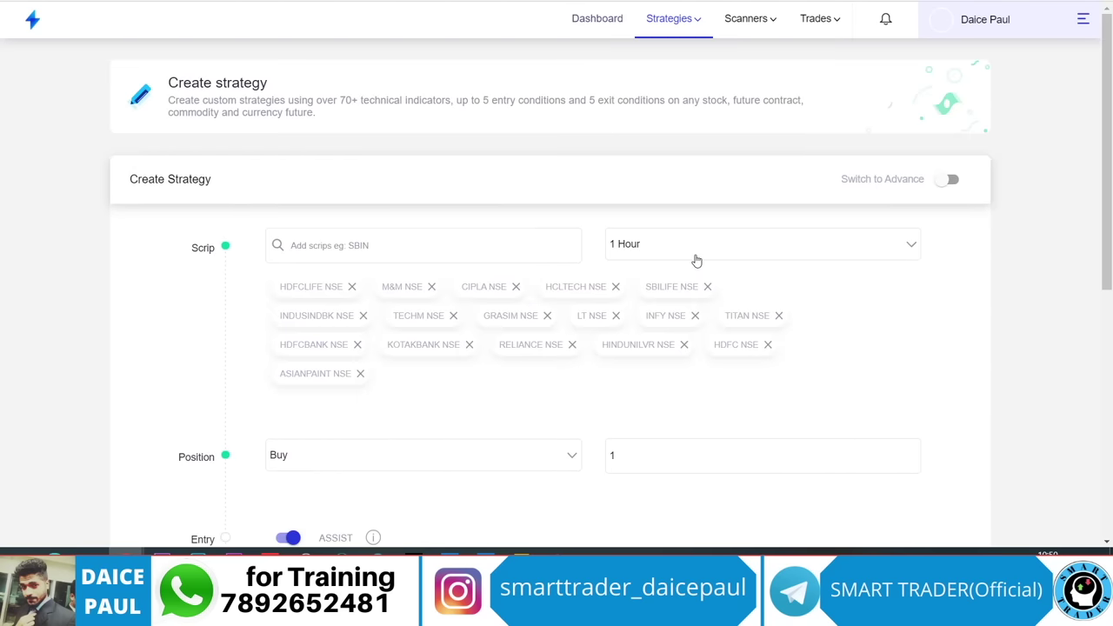
click(916, 244)
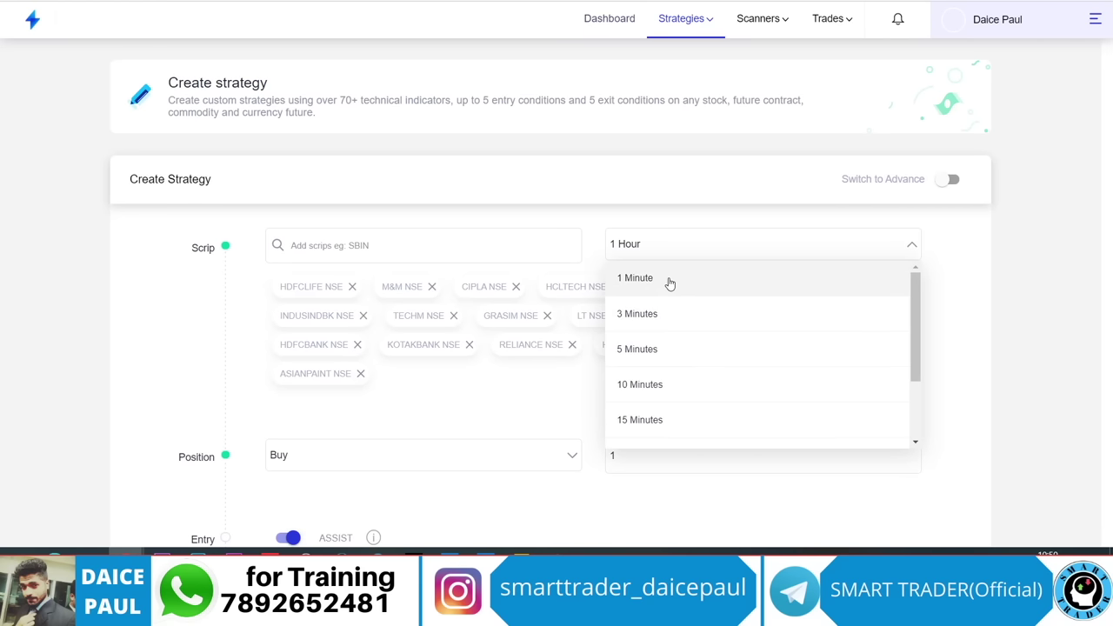
click(669, 280)
scroll(497, 294, down, 1)
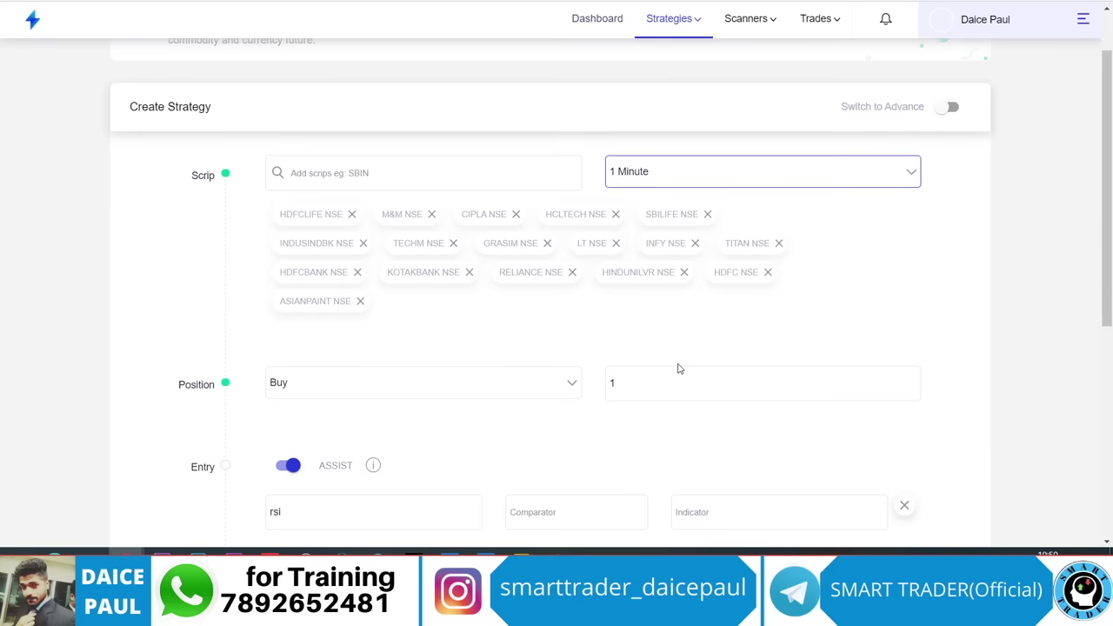
Define the entry condition with the RSI indicator as 14 rsi crosses above 30
scroll(522, 322, down, 2)
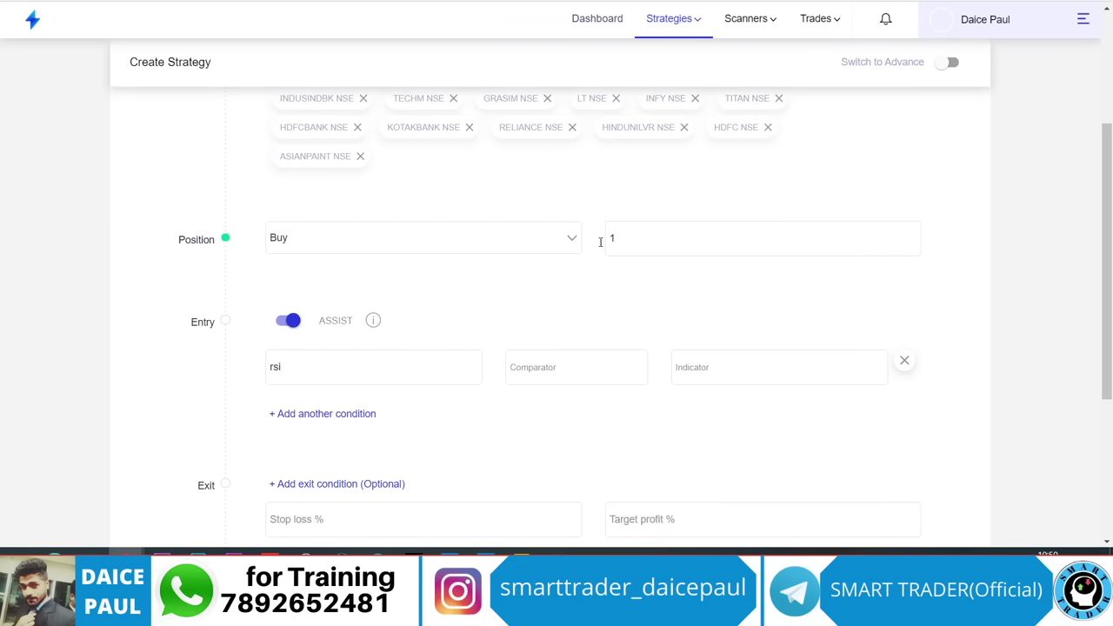
click(328, 369)
key(BackSpace)
key(BackSpace)
key(BackSpace)
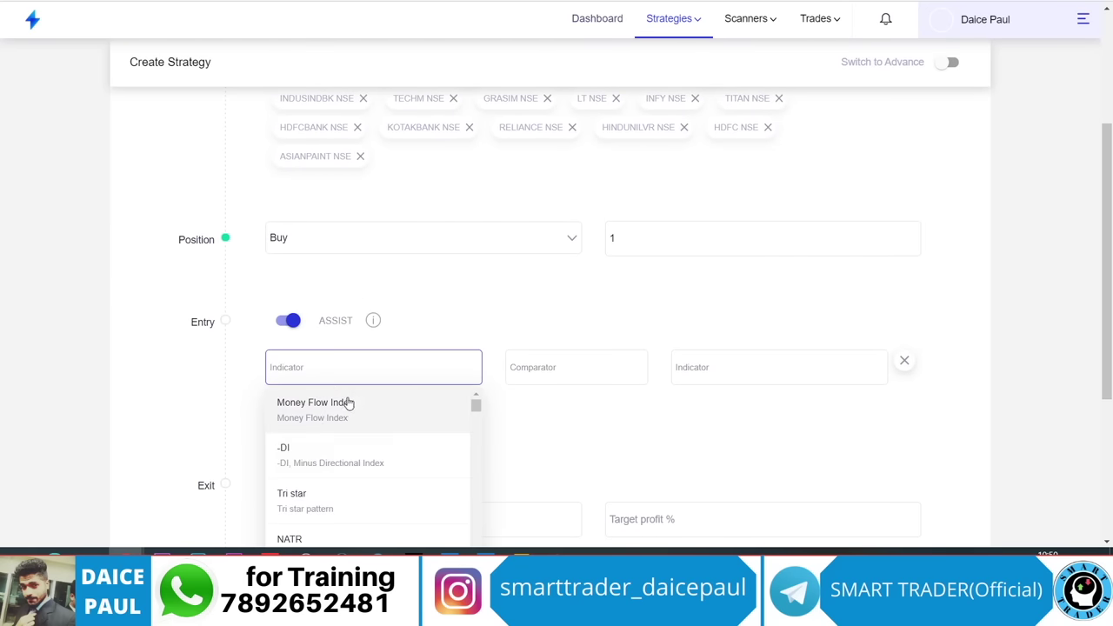
text(rsi)
click(348, 400)
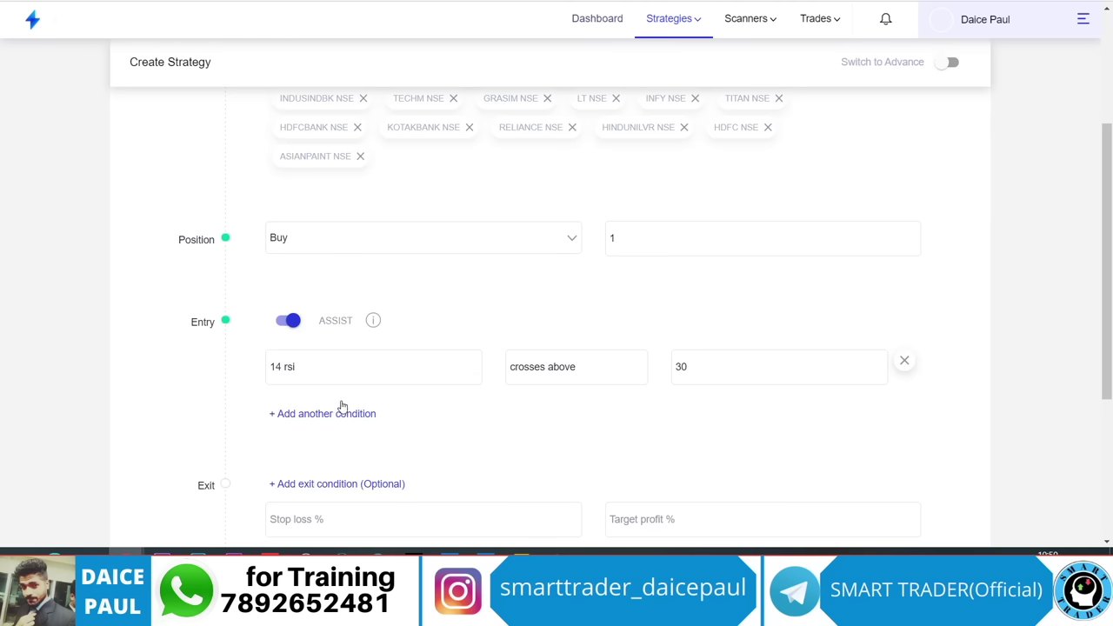
Set the exit stop loss to 0.3 % and the target profit to 0.3 %
scroll(653, 427, down, 2)
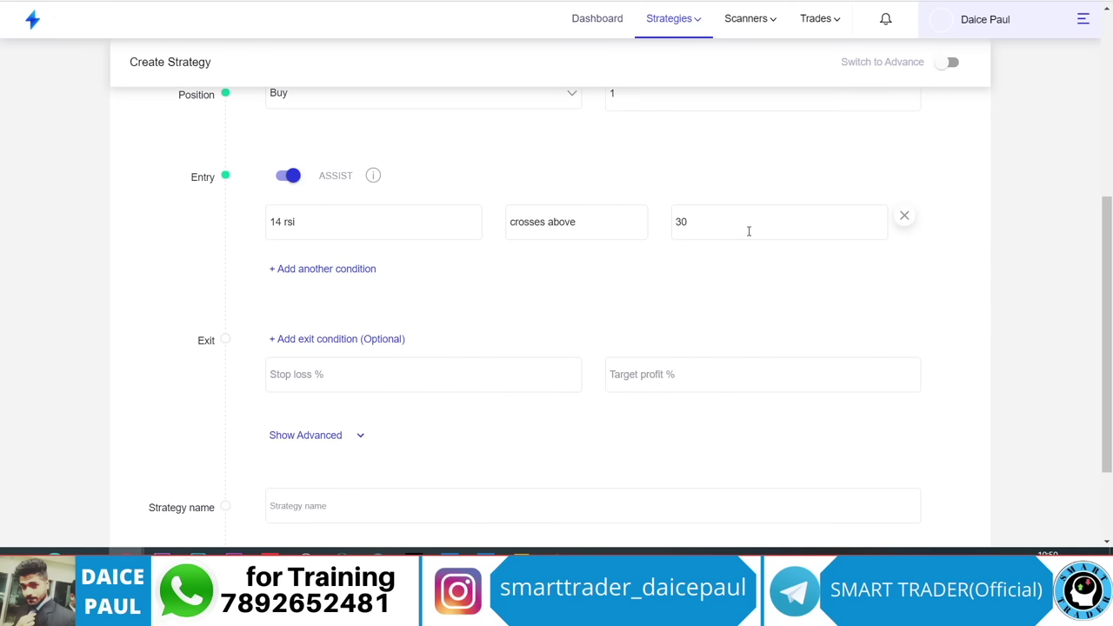
scroll(733, 338, up, 3)
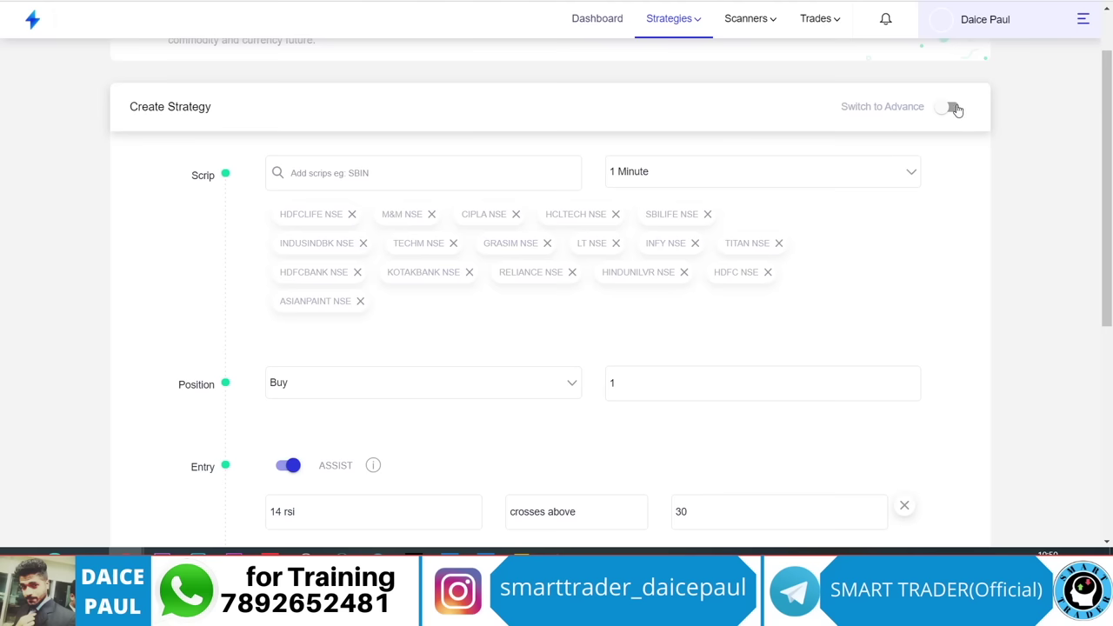
scroll(833, 251, down, 3)
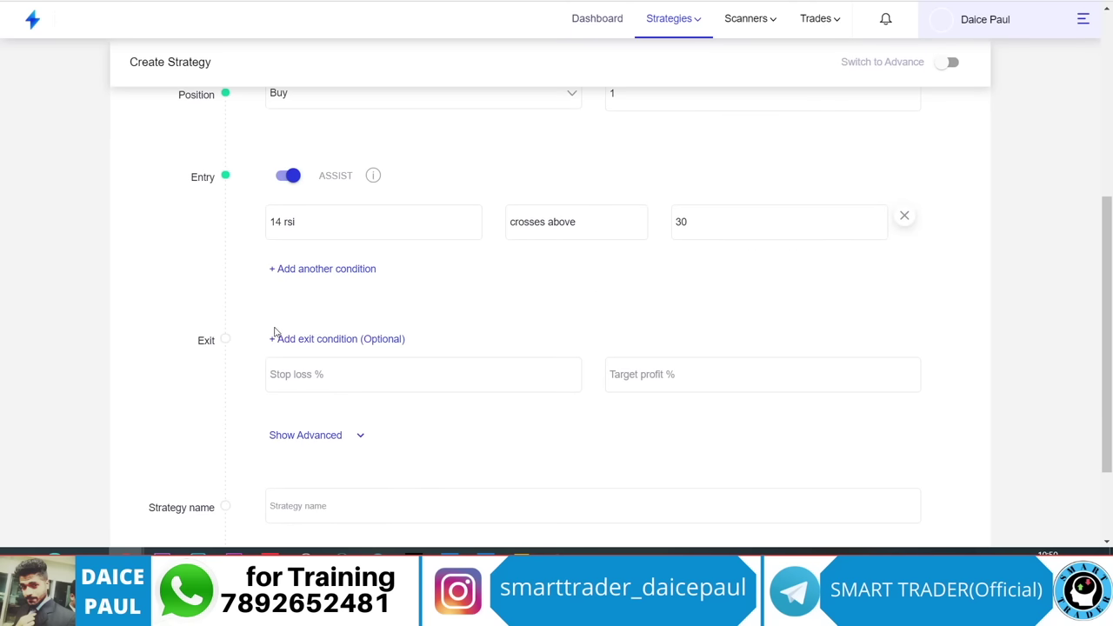
click(300, 376)
text(0.3)
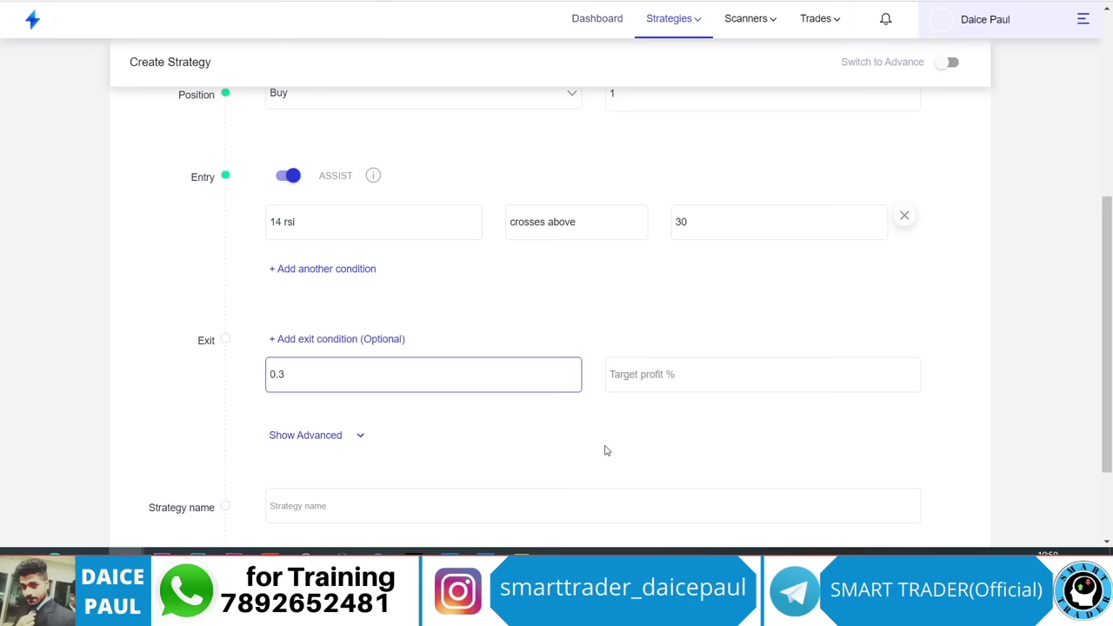
click(635, 386)
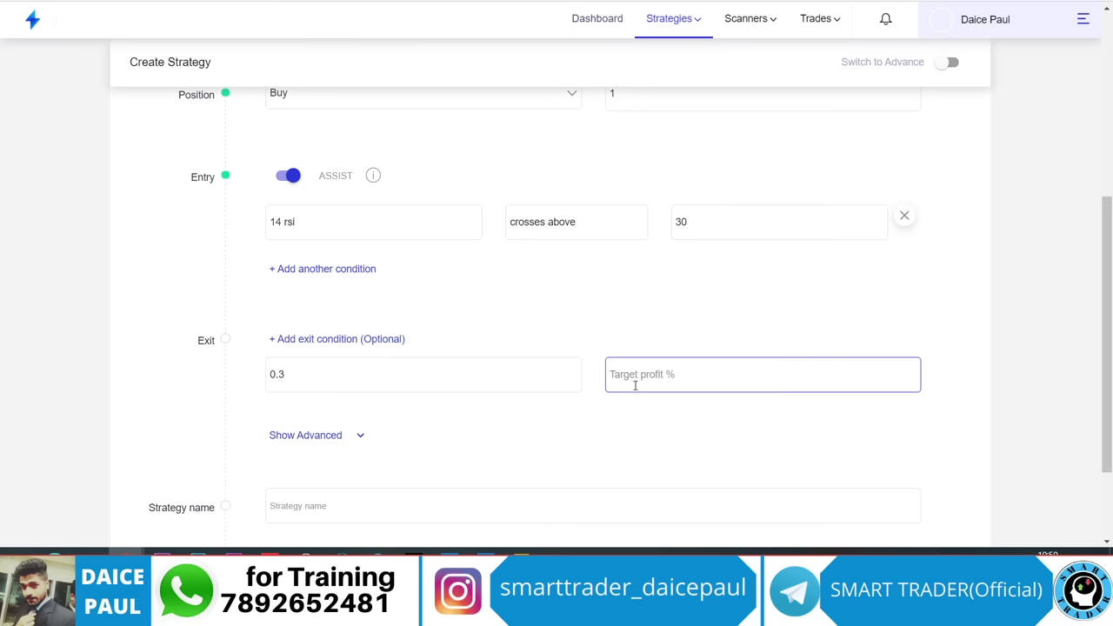
text(0.3)
click(633, 319)
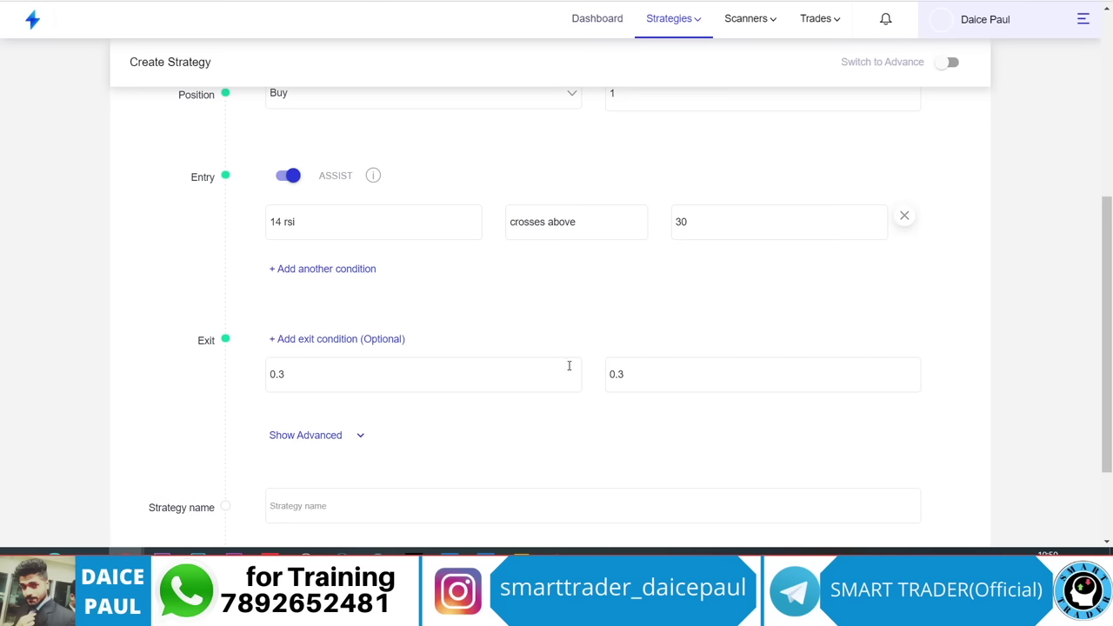
Review the entry and exit conditions and expand the strategy's advanced settings
scroll(398, 375, up, 2)
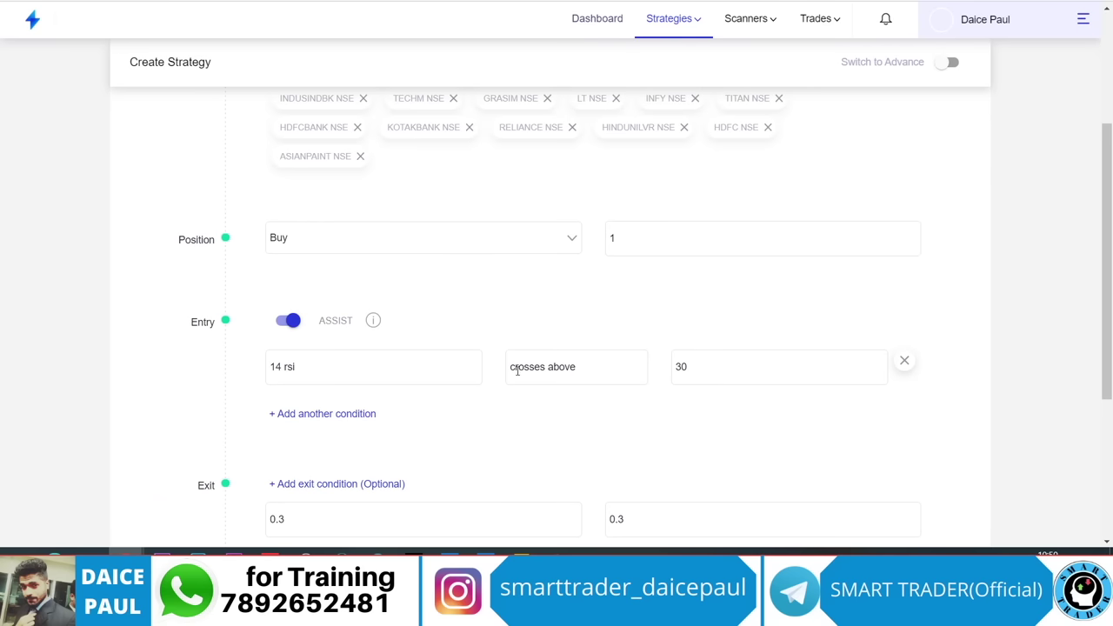
scroll(541, 380, down, 2)
scroll(443, 368, up, 3)
scroll(191, 247, down, 3)
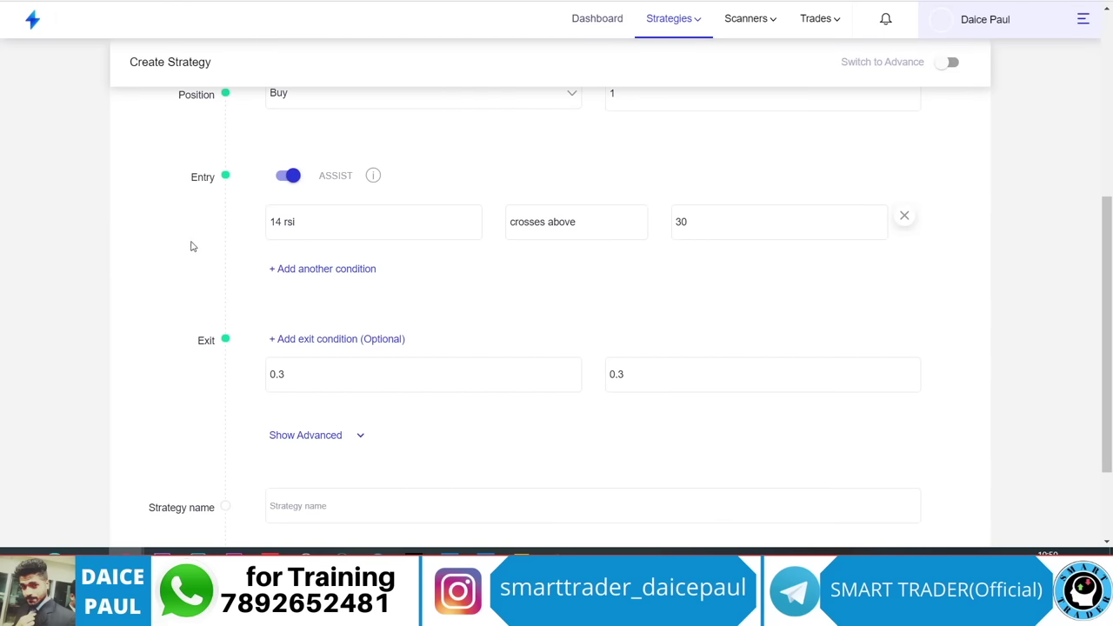
scroll(483, 383, down, 2)
click(357, 312)
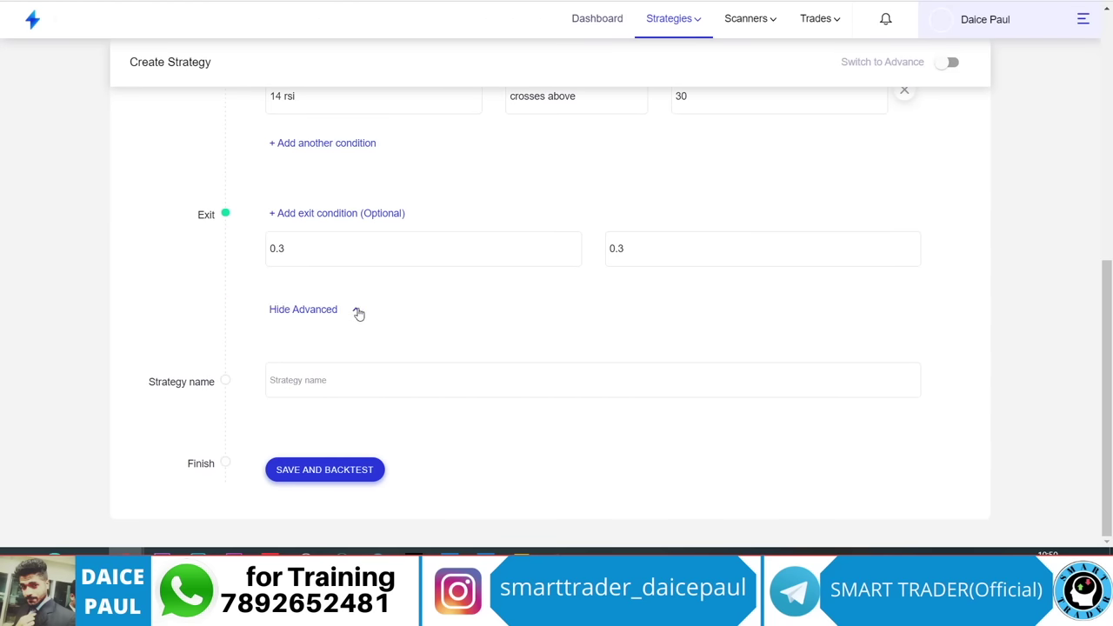
scroll(393, 358, down, 1)
scroll(300, 311, down, 1)
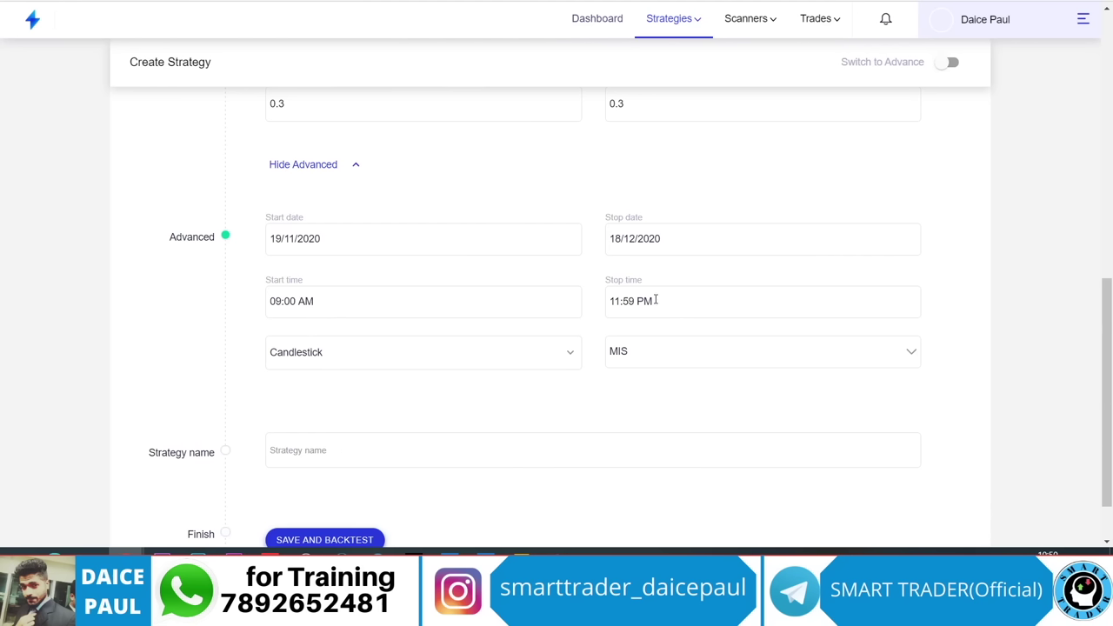
Check the advanced stop time and change the order's product type to CNC/NRML
drag(656, 299, 560, 300)
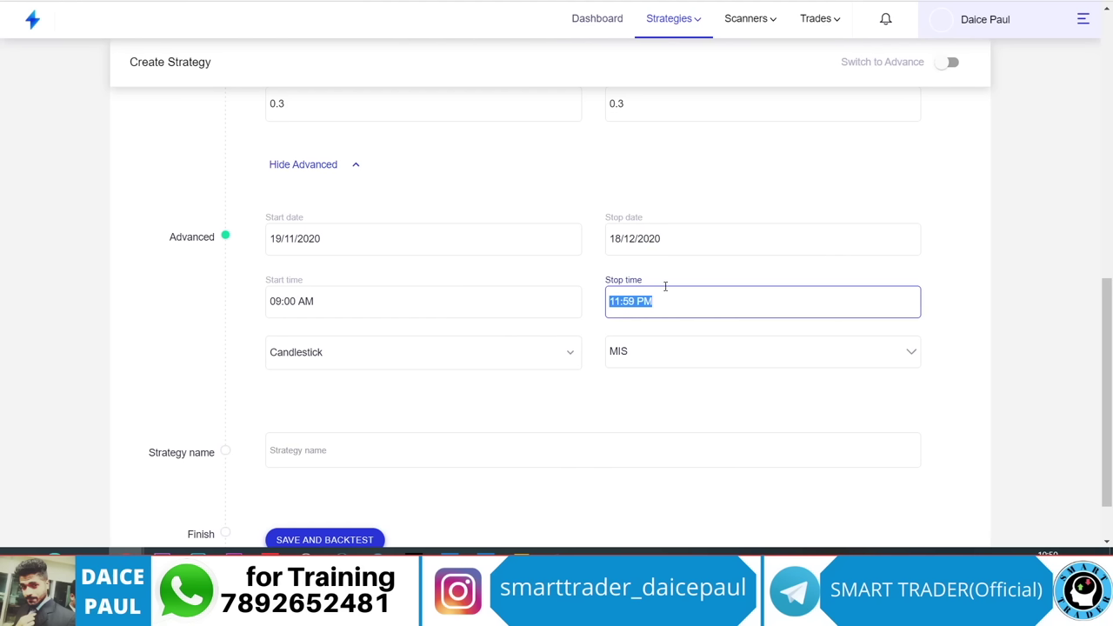
click(913, 352)
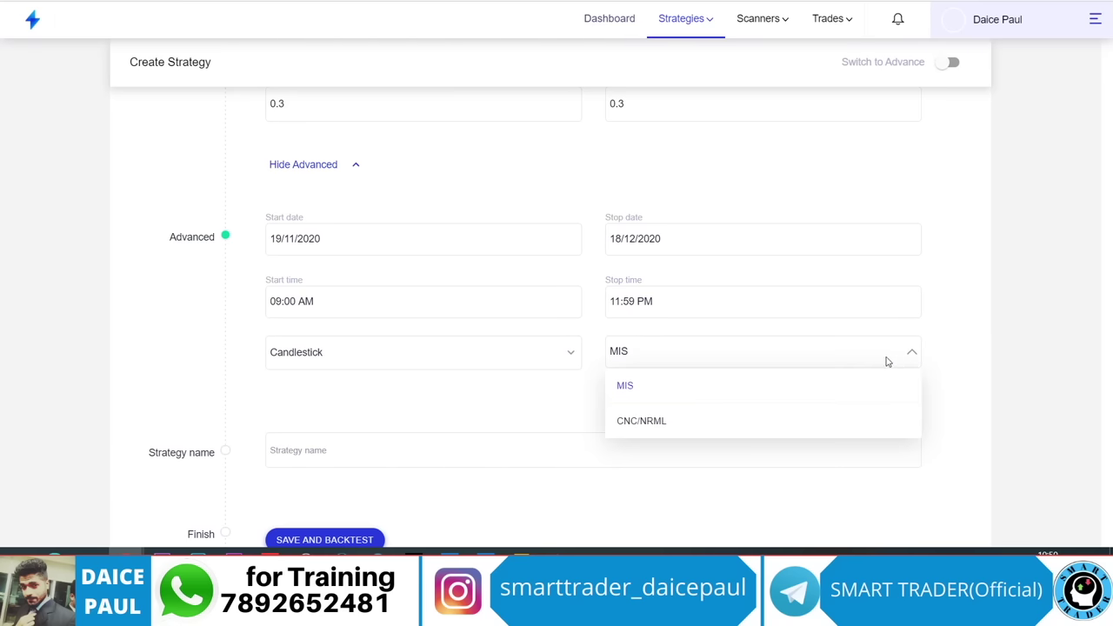
click(650, 421)
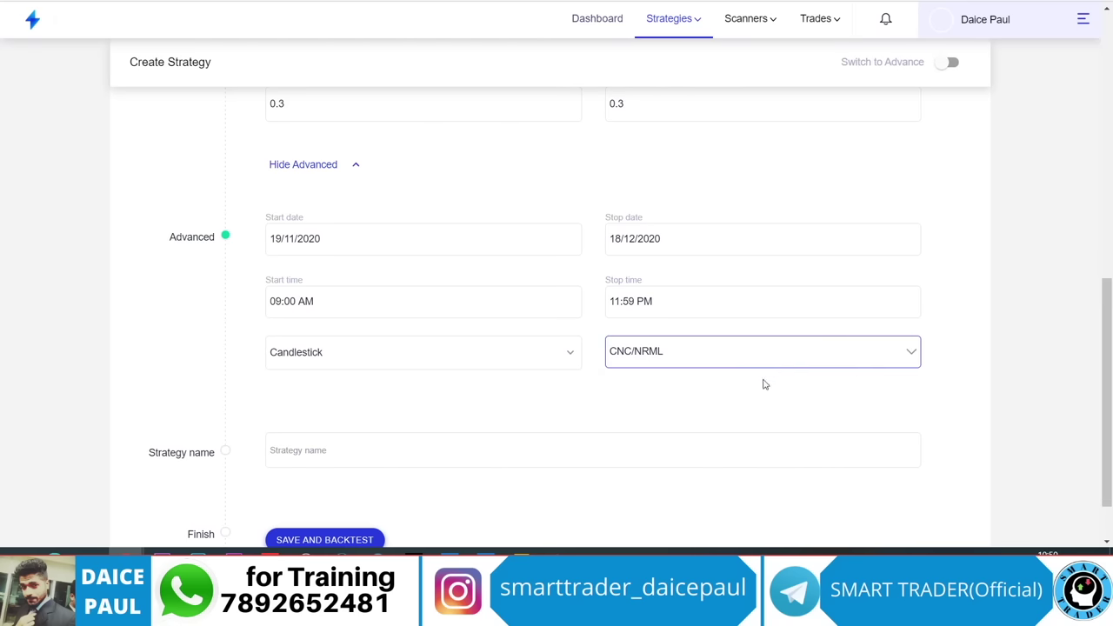
Review the product type choices and the available chart types in the advanced settings
click(913, 354)
click(555, 389)
click(574, 356)
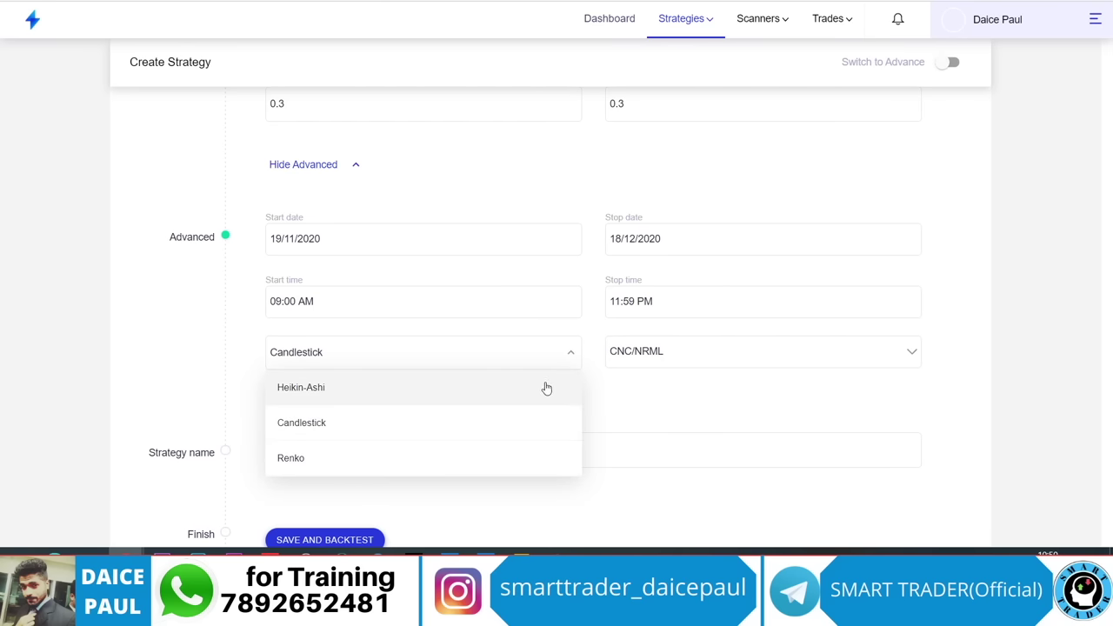
click(672, 393)
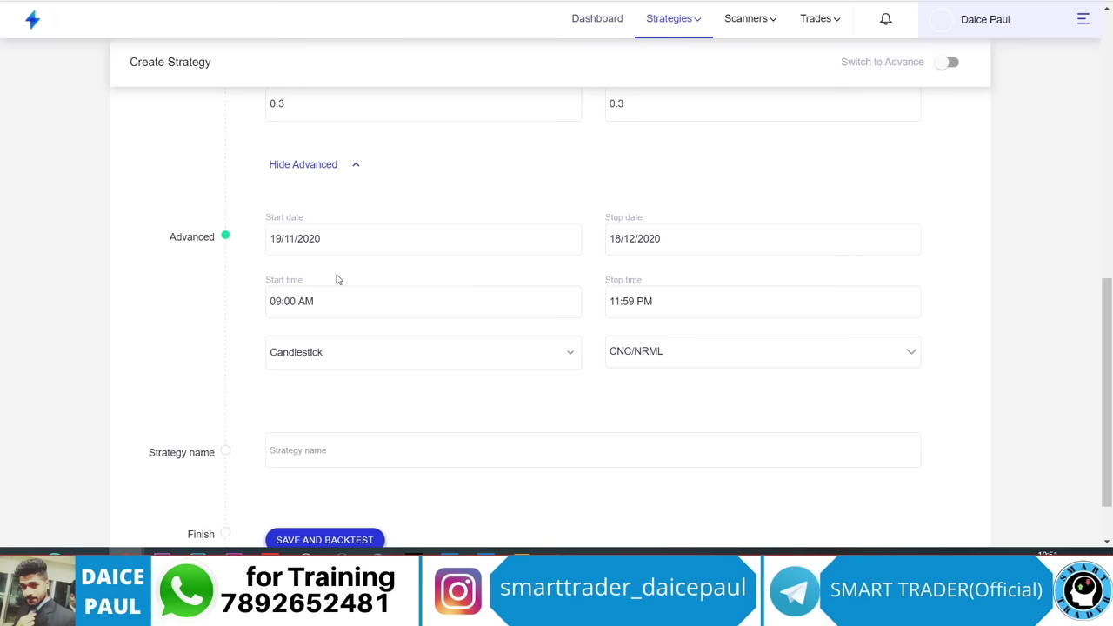
Name the strategy "Test"
scroll(417, 344, down, 1)
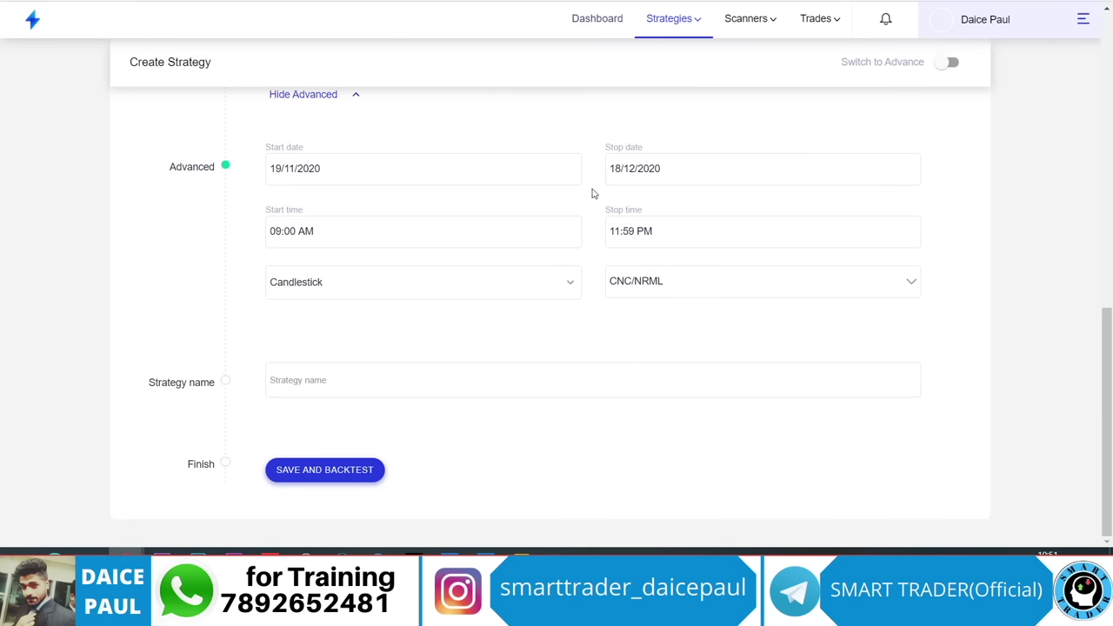
click(337, 377)
text(Test)
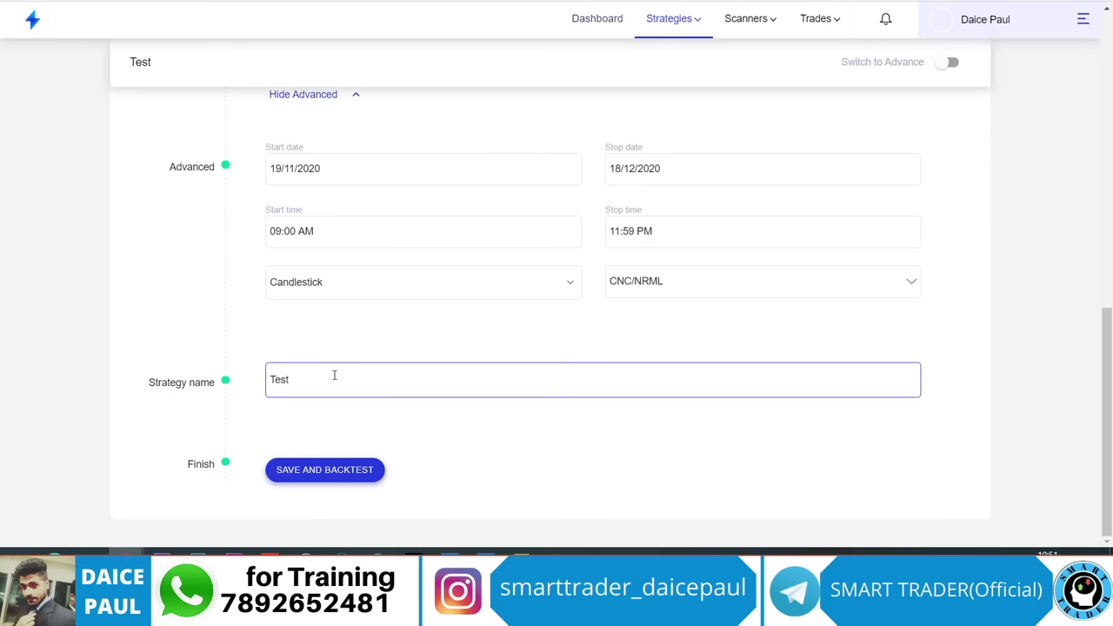
Check the Test strategy's settings once more, save it and run the backtest
scroll(334, 375, up, 10)
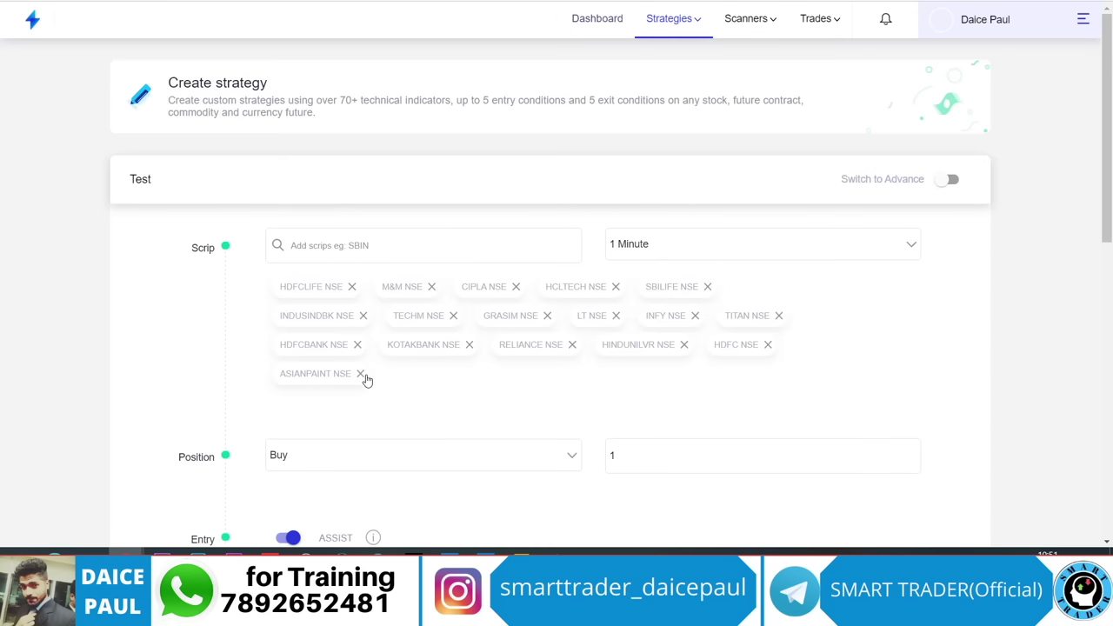
scroll(367, 380, down, 10)
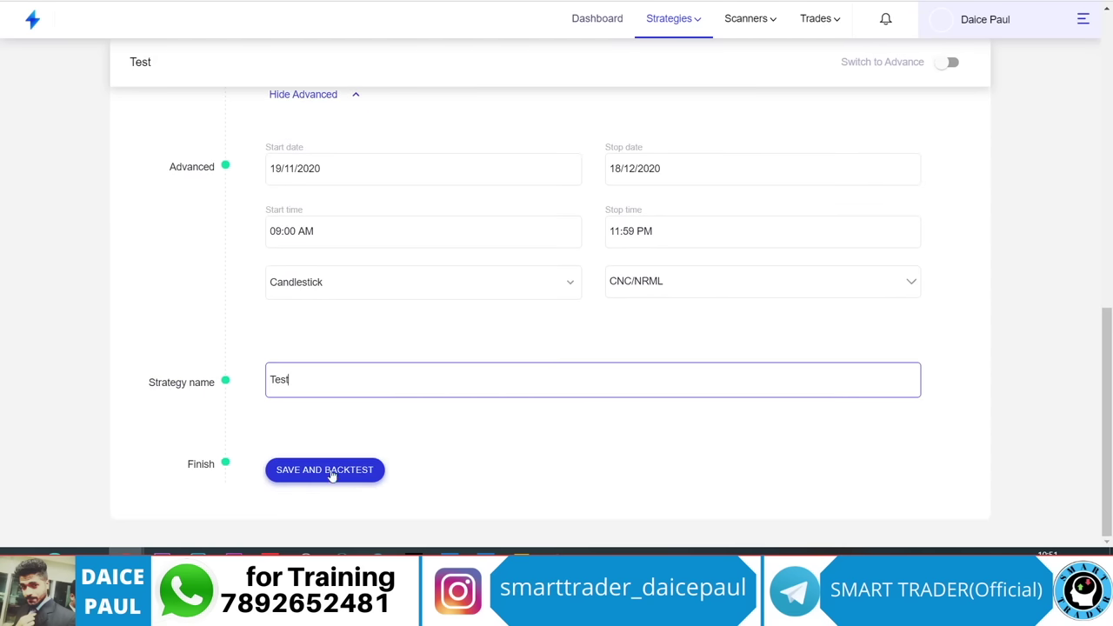
click(330, 472)
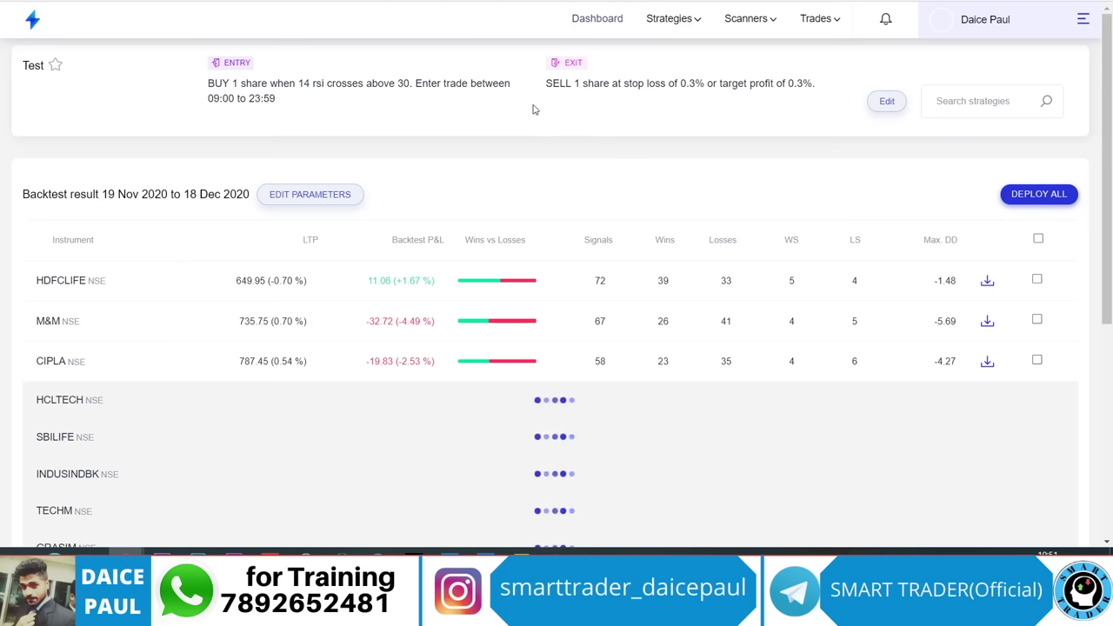
Reduce the strategy's scrips to HDFCLIFE, M&M, CIPLA and HCLTECH, and save and backtest it again
click(888, 102)
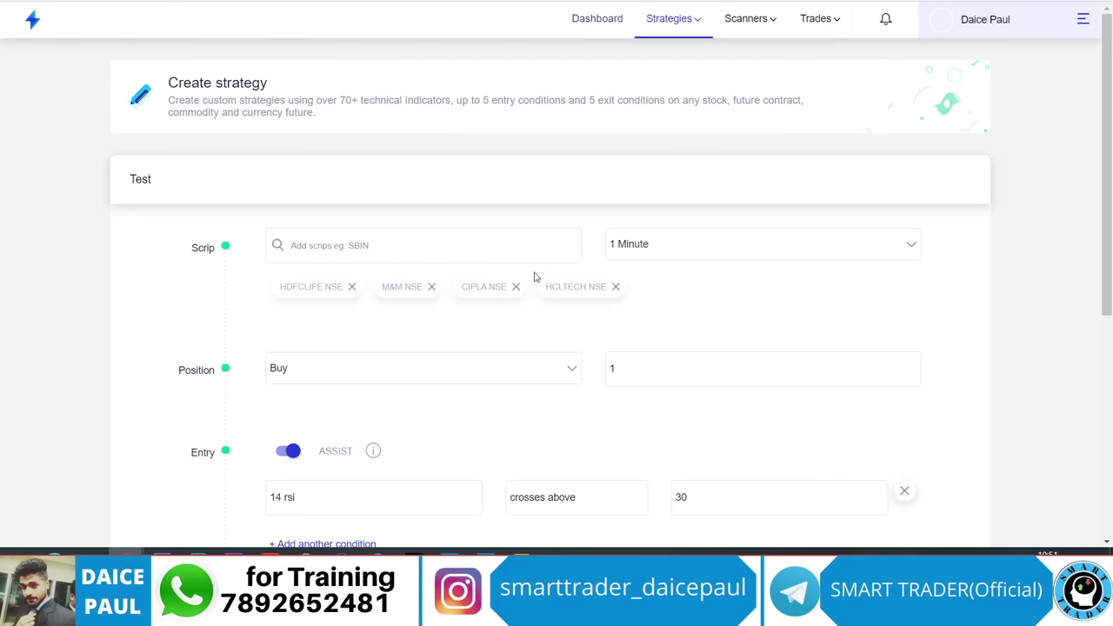
scroll(535, 276, down, 5)
click(352, 472)
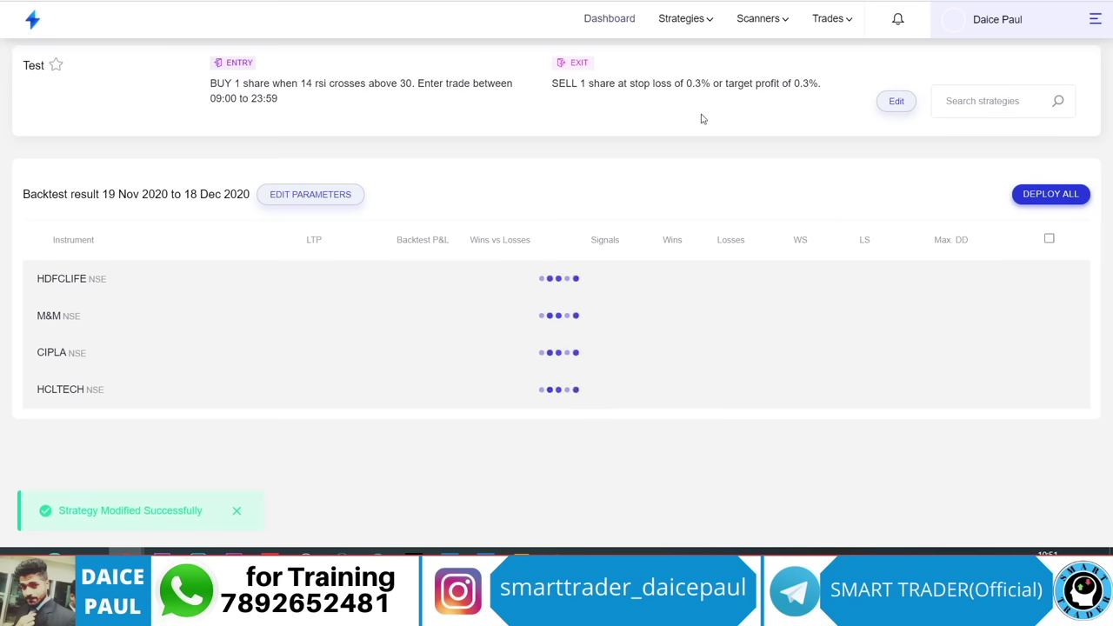
Open the backtest parameters, try a take profit of 0.6%, and restore it to 0.3%
click(304, 194)
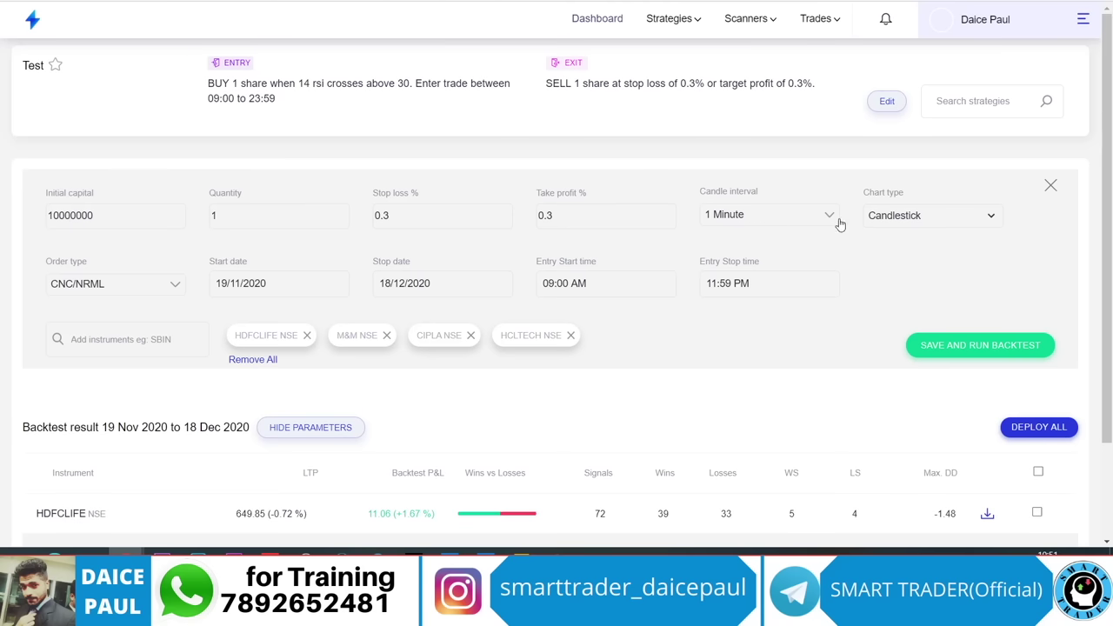
scroll(454, 398, down, 2)
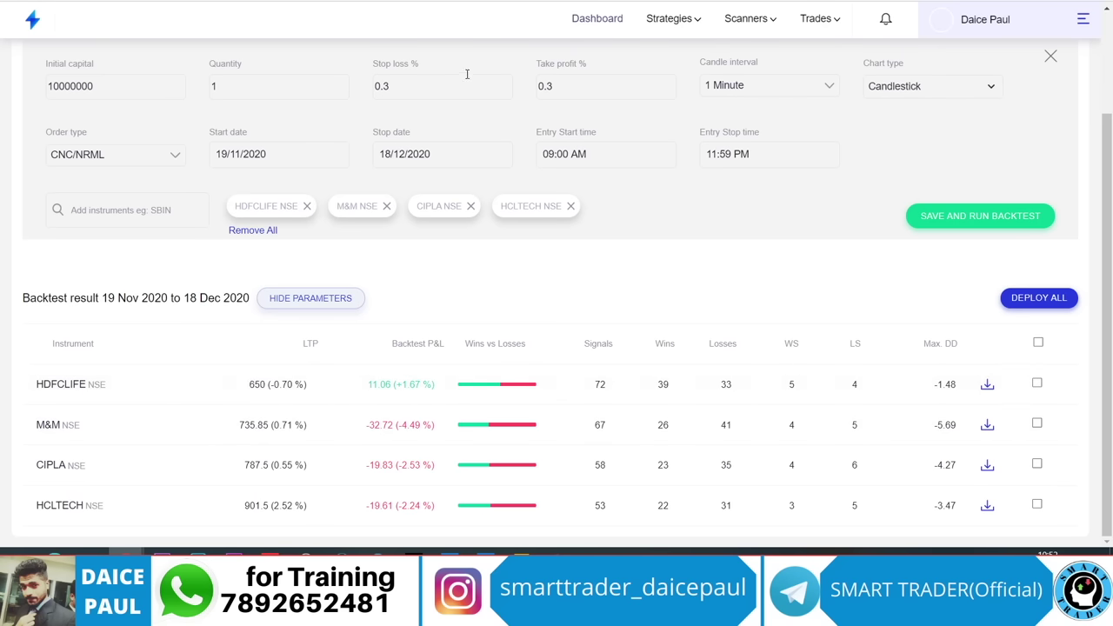
double_click(616, 82)
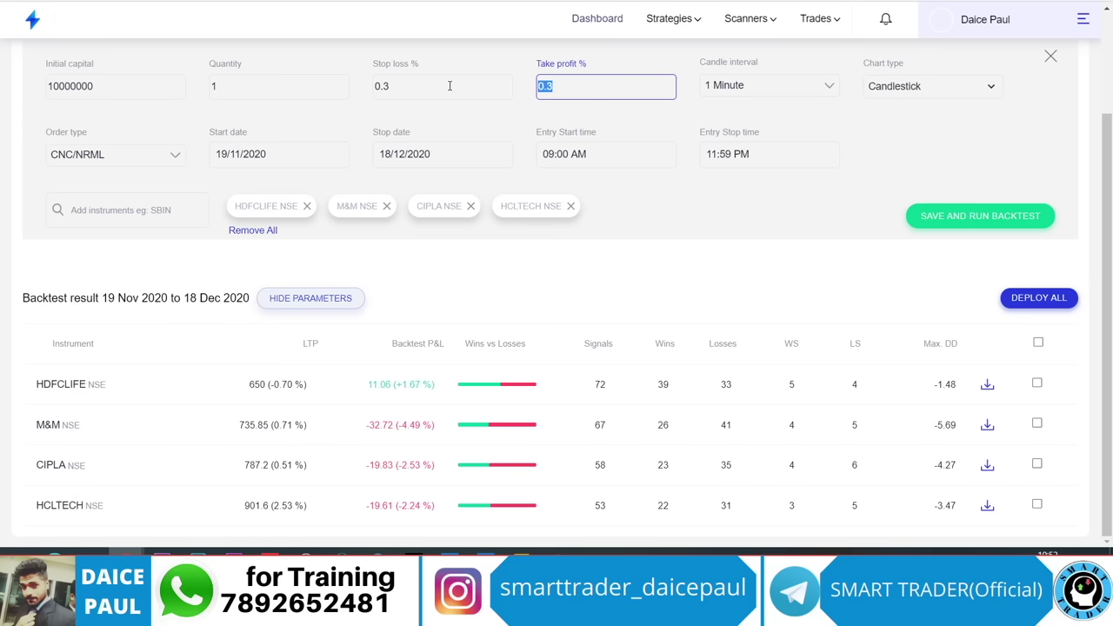
text(0.)
double_click(374, 85)
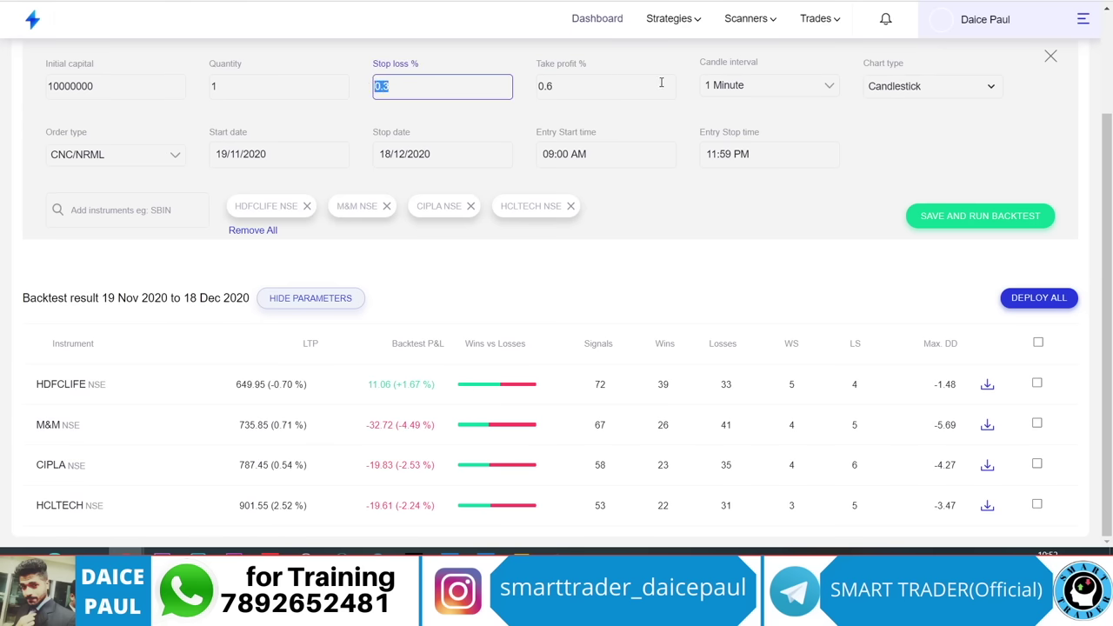
double_click(580, 89)
text(0)
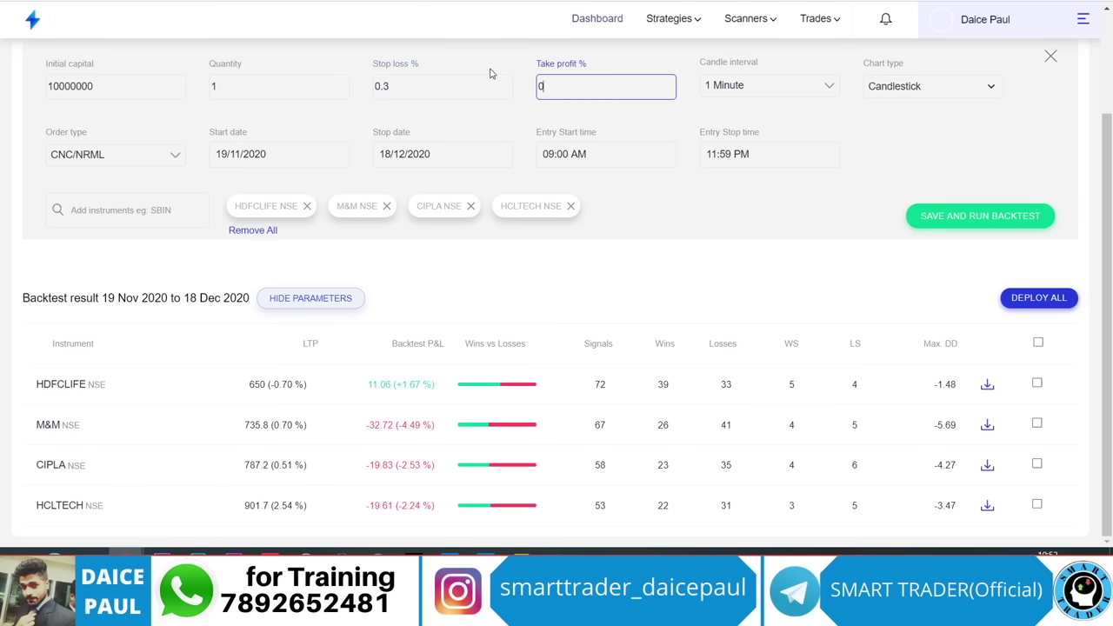
click(676, 271)
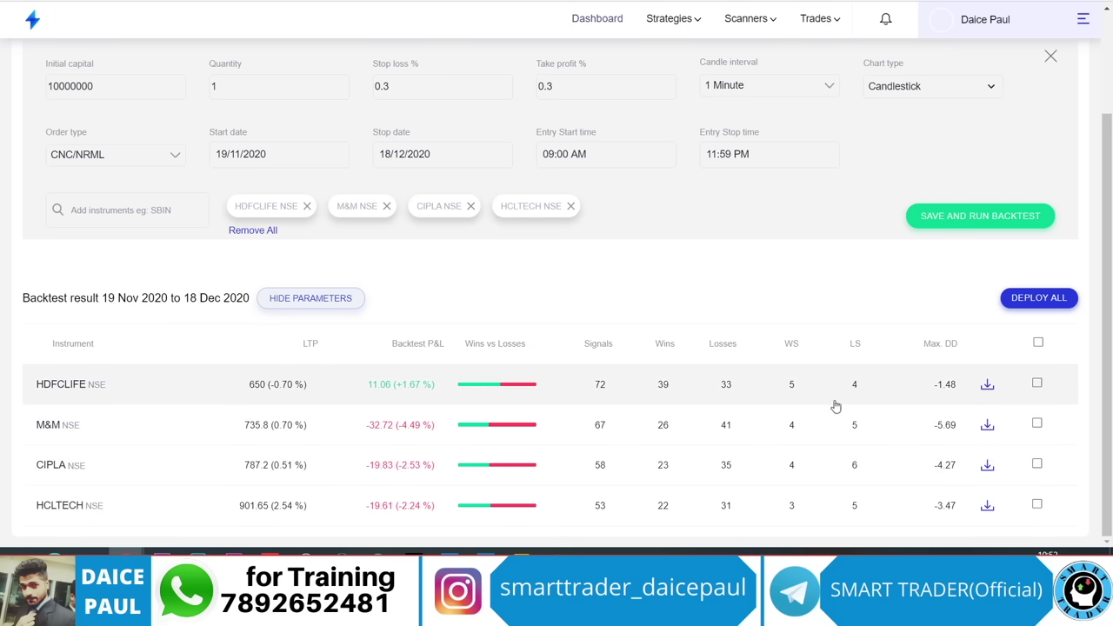
Select all four backtested instruments and open the deployment settings for them
click(1038, 343)
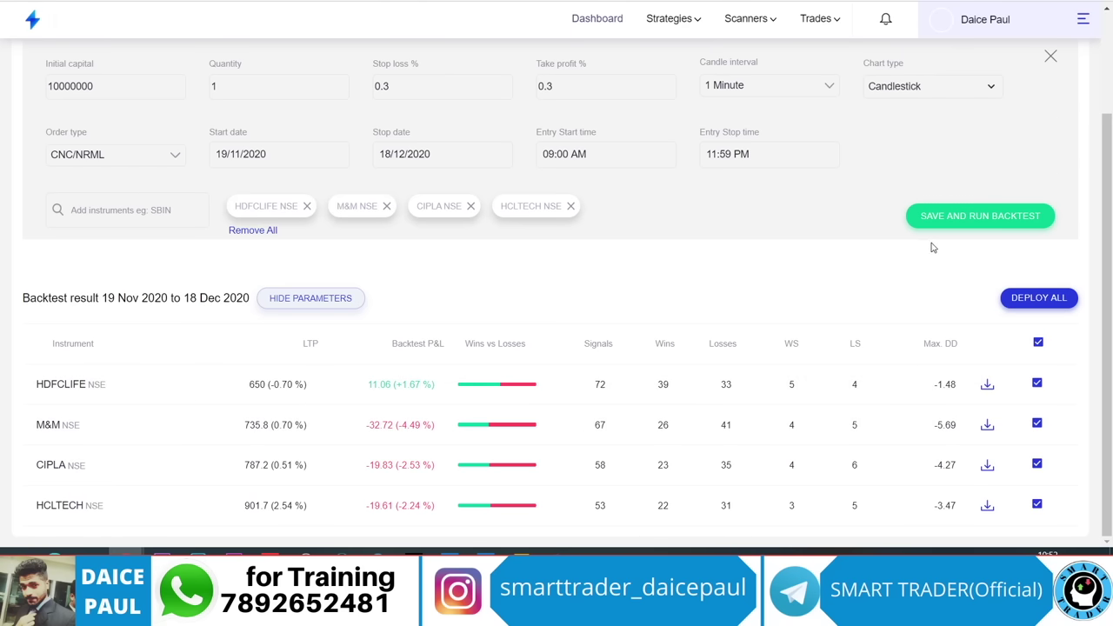
click(1048, 299)
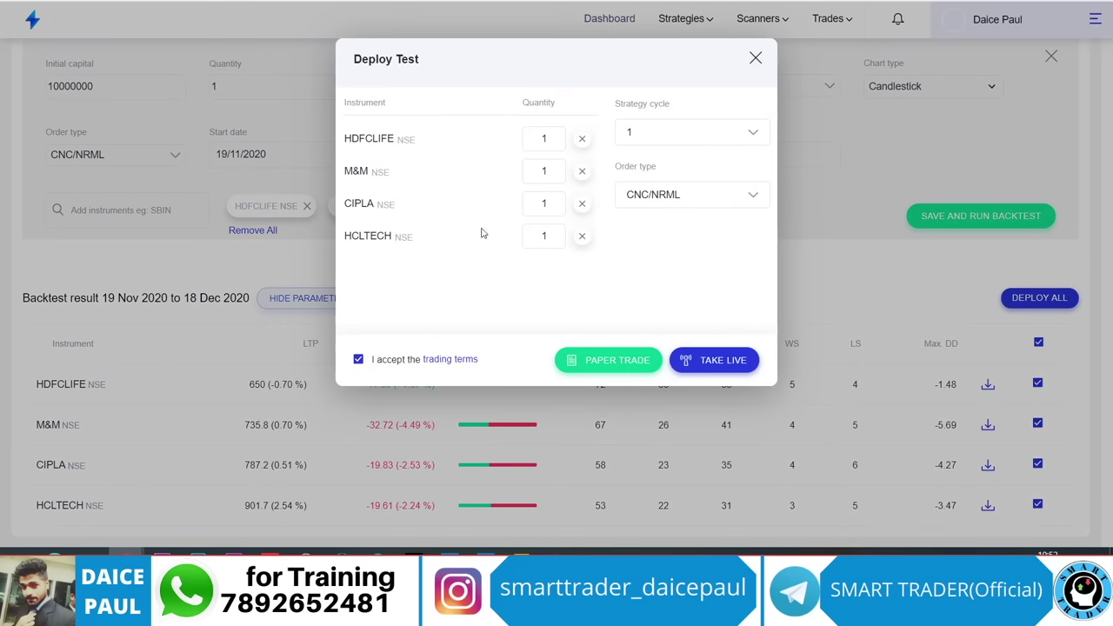
Try a quantity of 10 for HDFCLIFE and restore it to 1
click(553, 139)
text(0)
click(550, 174)
click(548, 139)
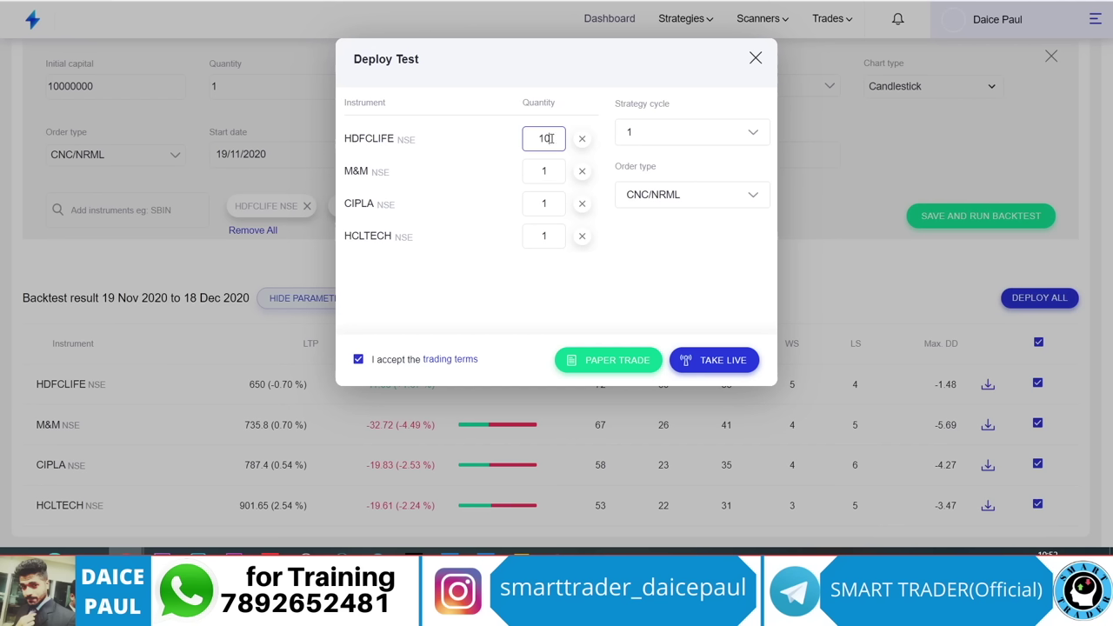
key(BackSpace)
Check the strategy cycle and order type choices, and deploy the strategy live with cycle 1 and CNC/NRML
click(752, 139)
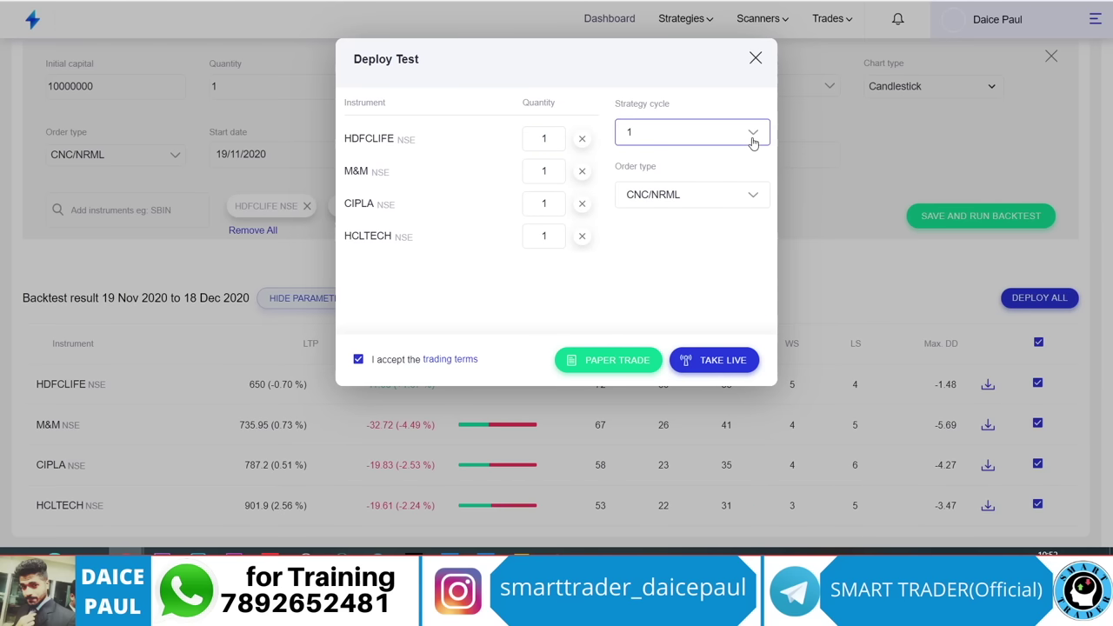
click(747, 165)
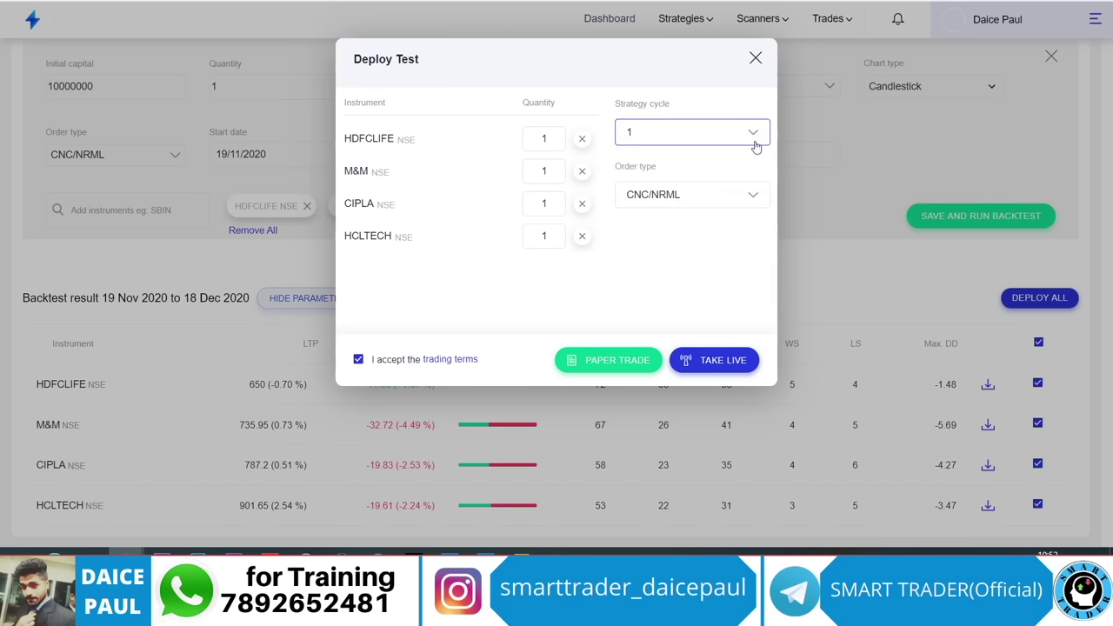
click(756, 197)
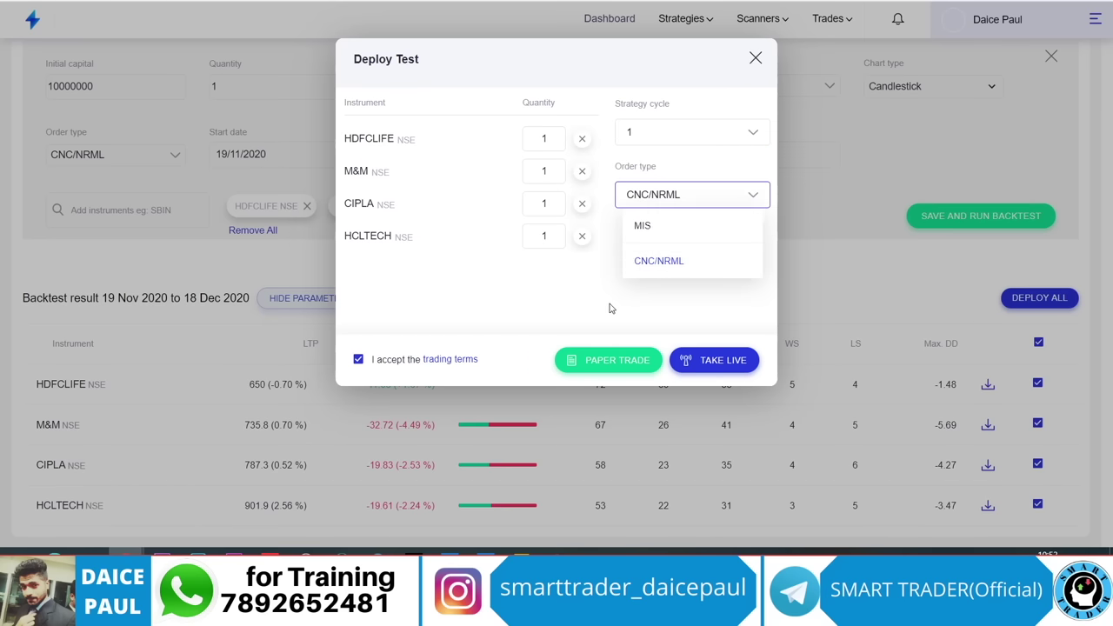
click(692, 198)
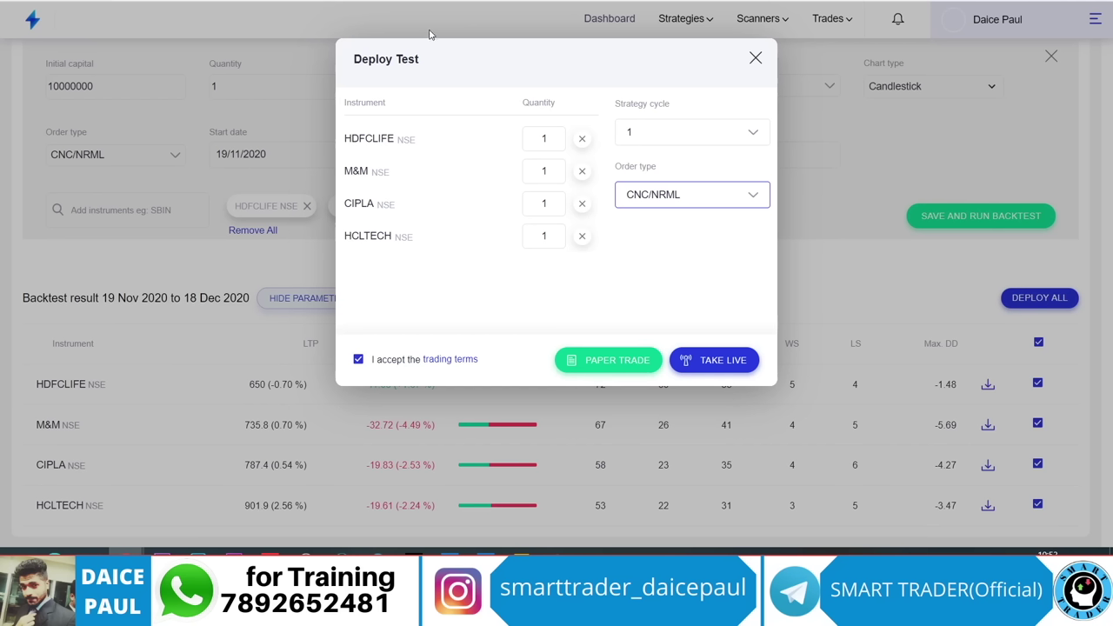
click(713, 360)
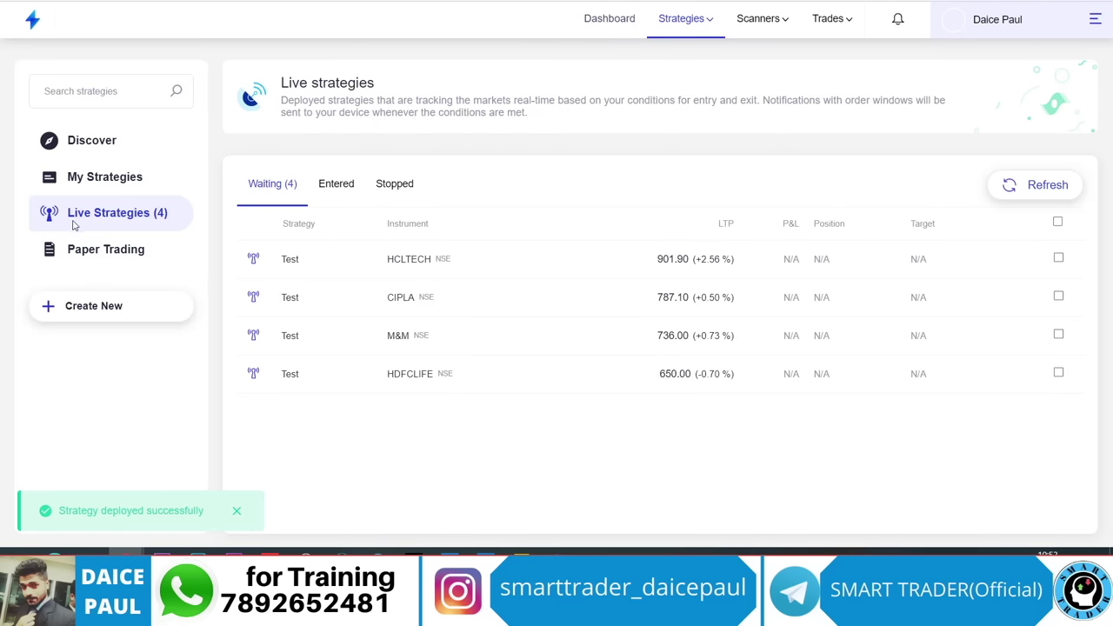
Review the entered and stopped lists in paper trading and return to the live strategies
click(697, 20)
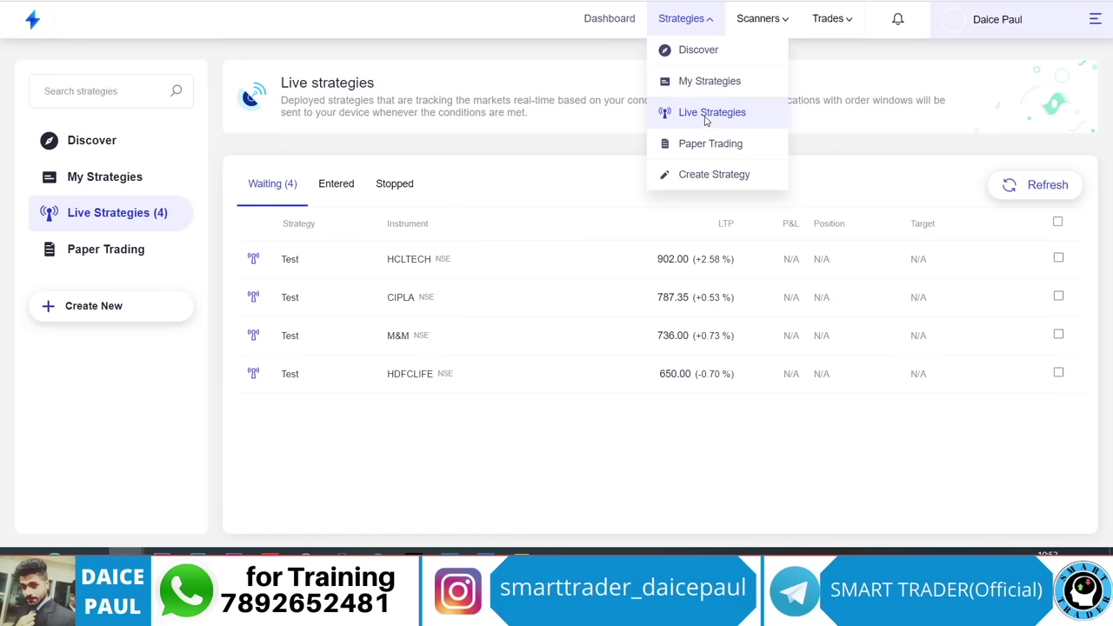
click(126, 251)
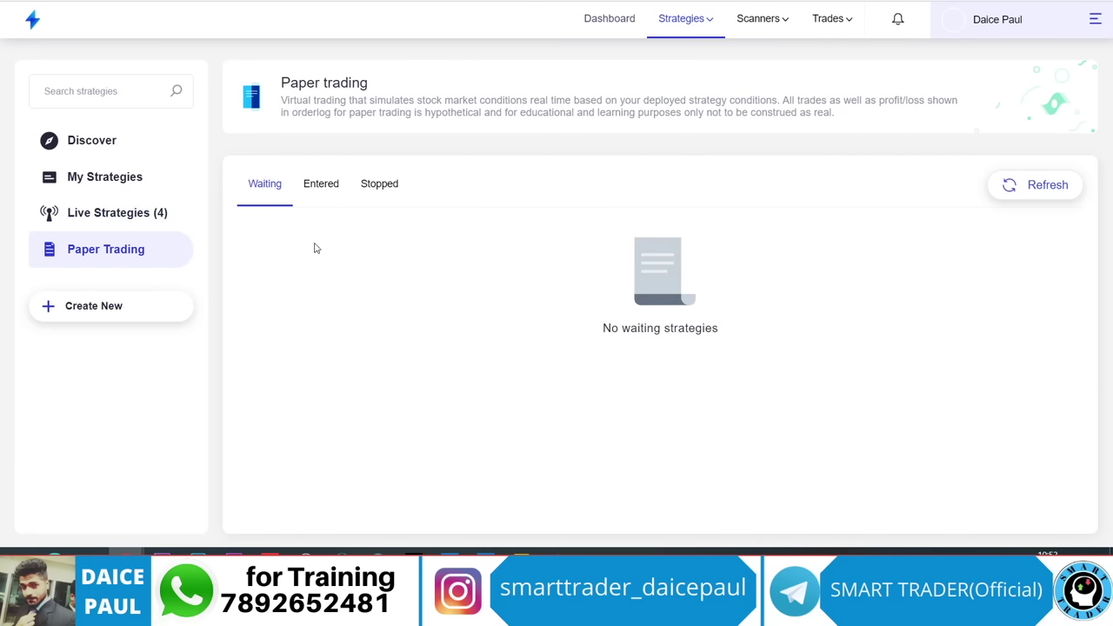
click(322, 196)
click(368, 185)
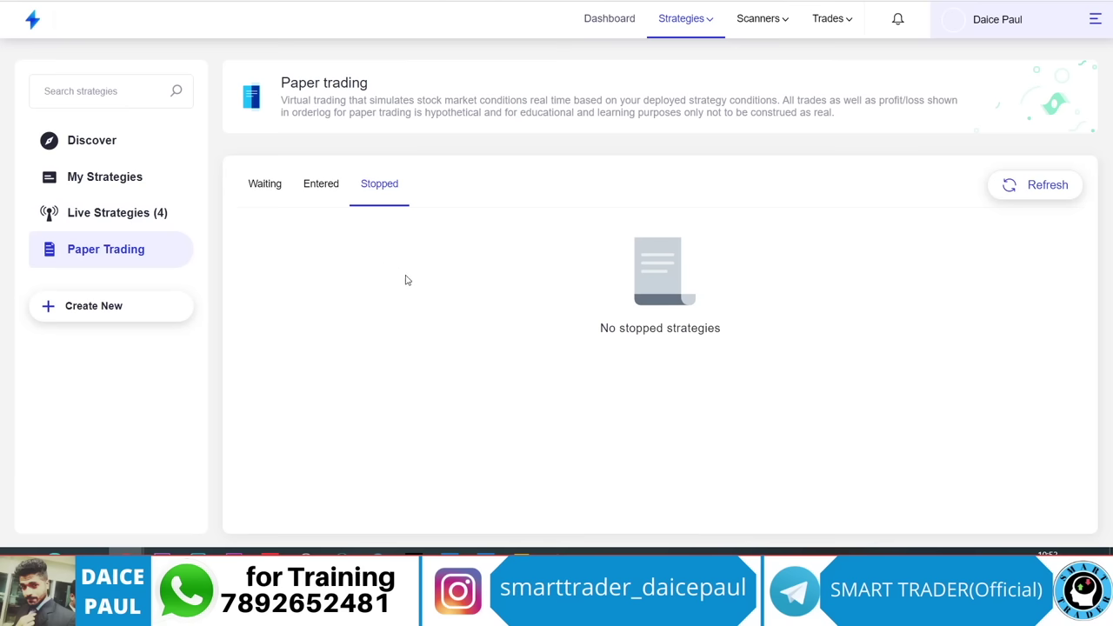
click(94, 213)
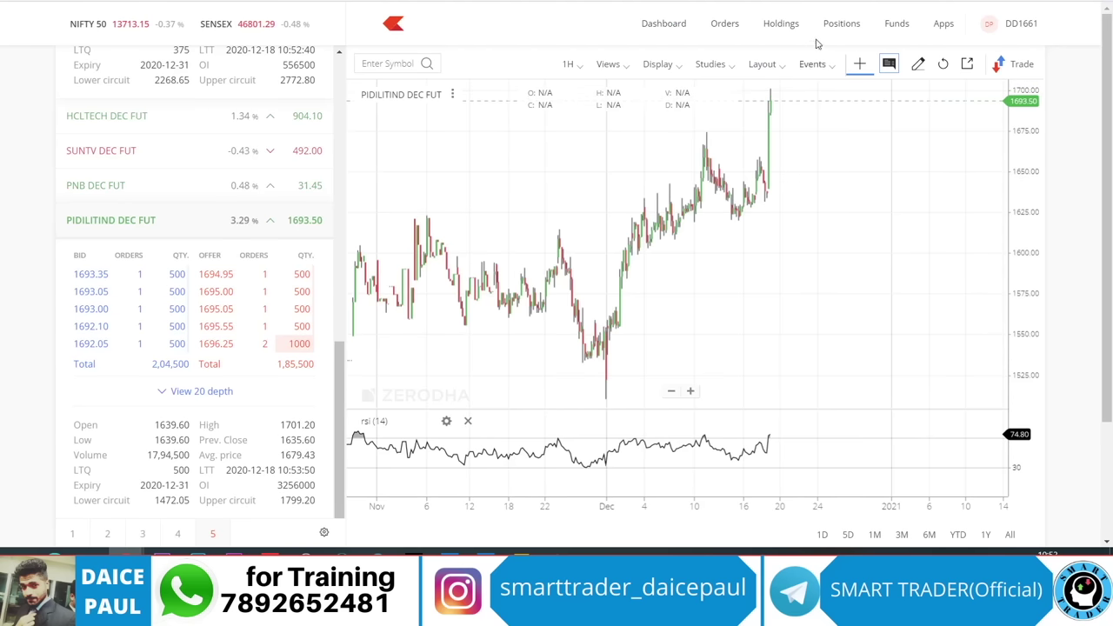
Check the positions in Zerodha Kite and return to the live strategies in Streak
click(842, 25)
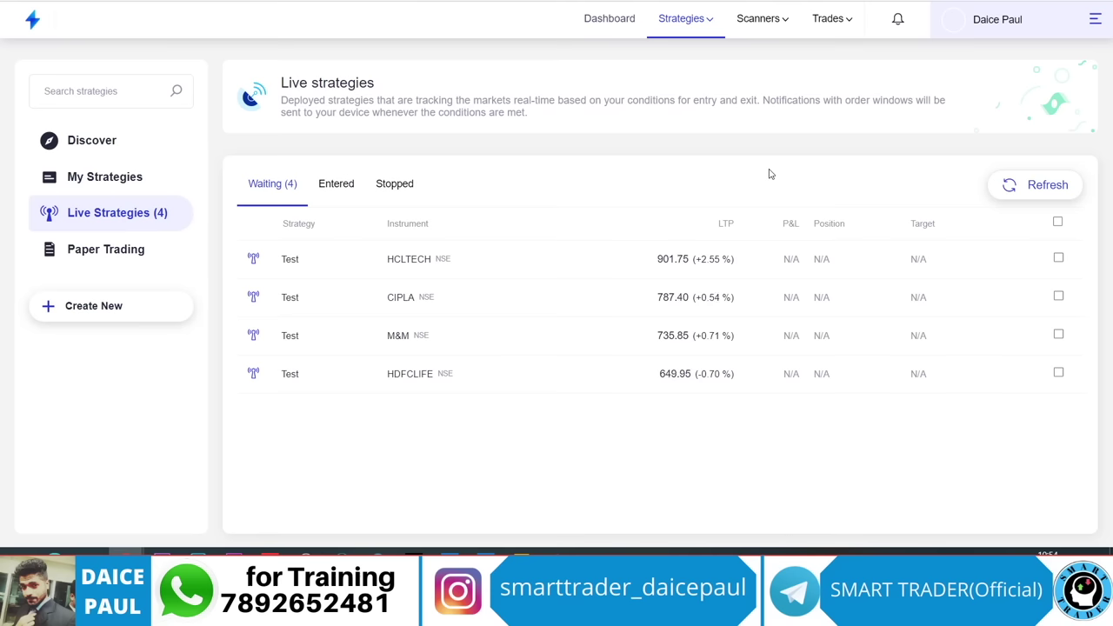
key(ctrl+Tab)
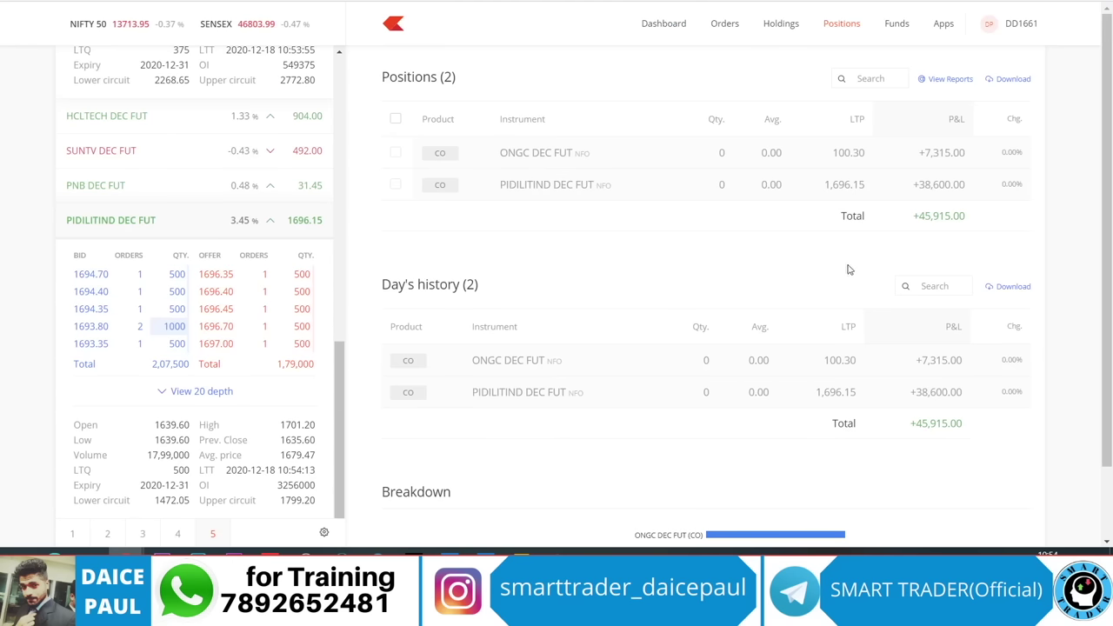
key(ctrl+Tab)
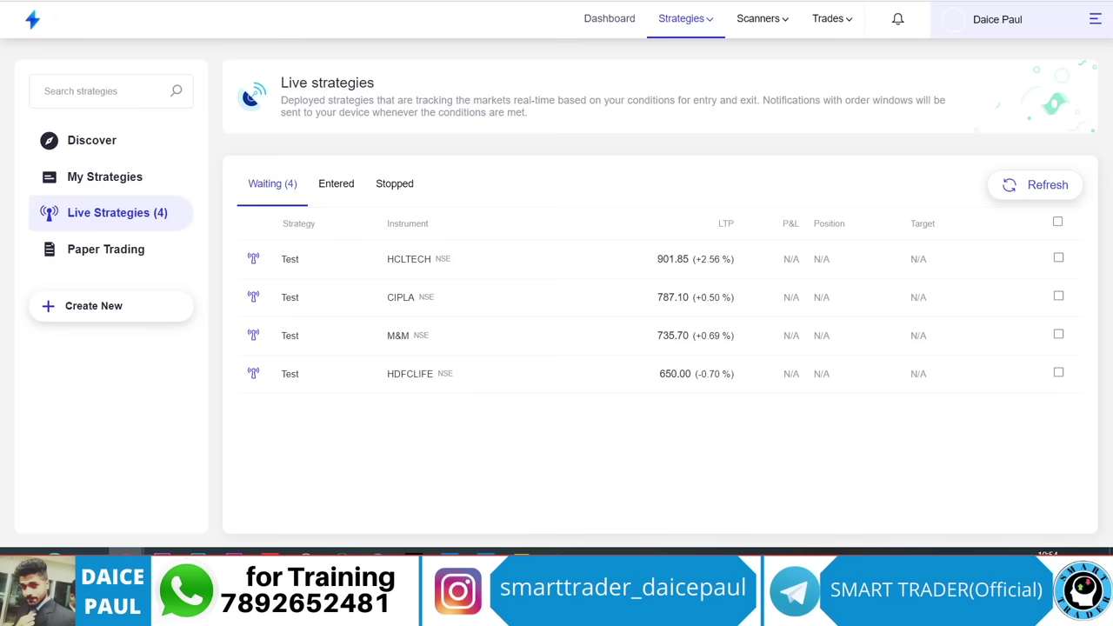
Open the Trade Rocket and Keep Awake extension pages from their Google search results
click(557, 553)
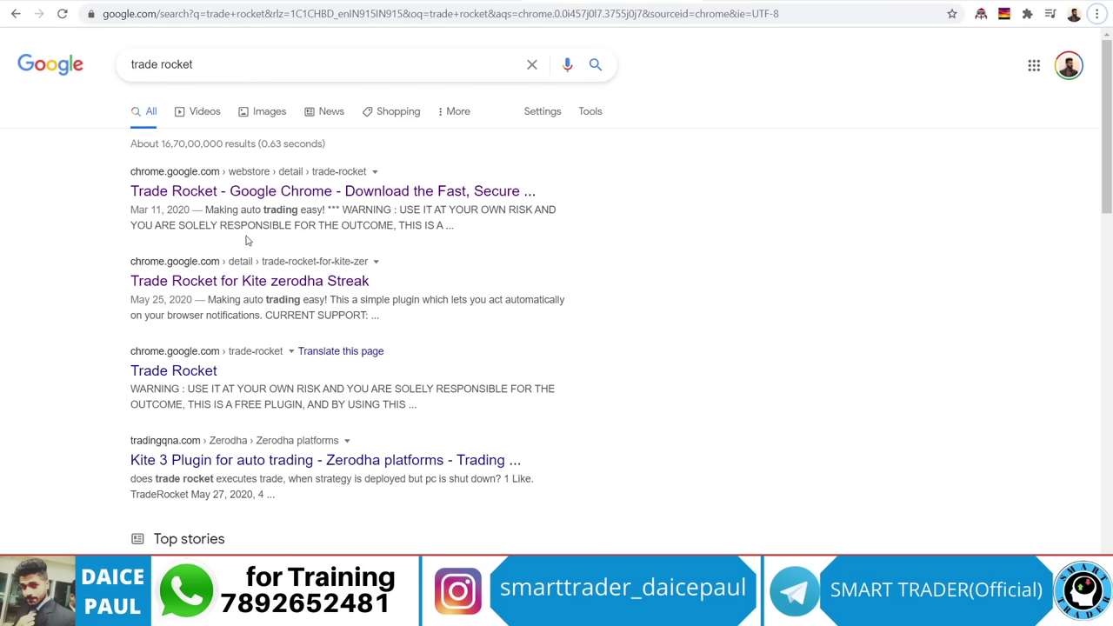
click(199, 196)
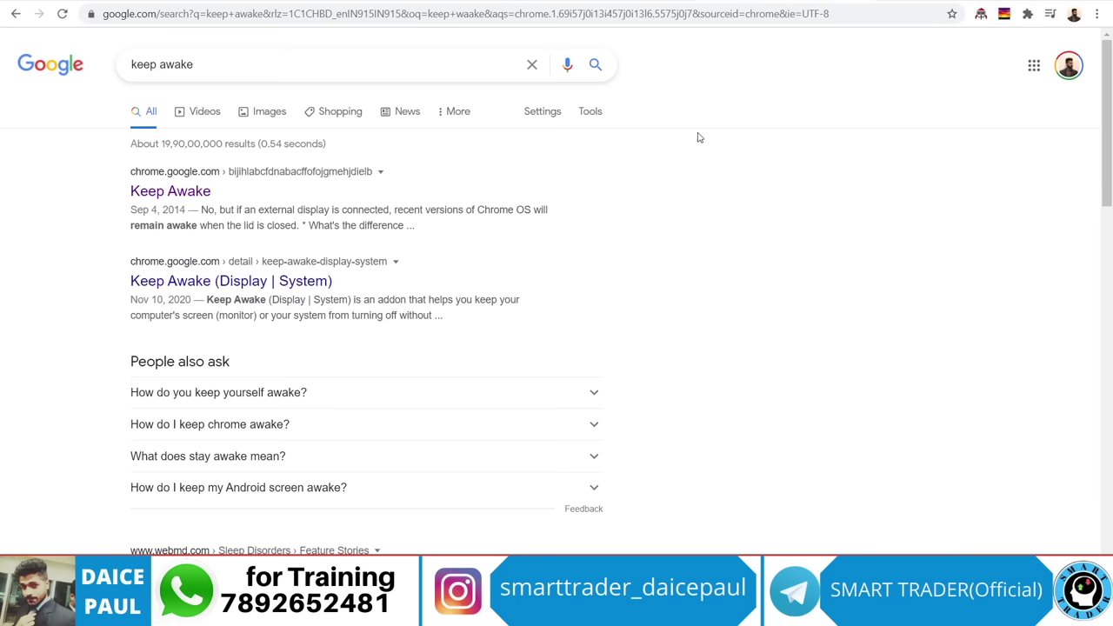
click(184, 193)
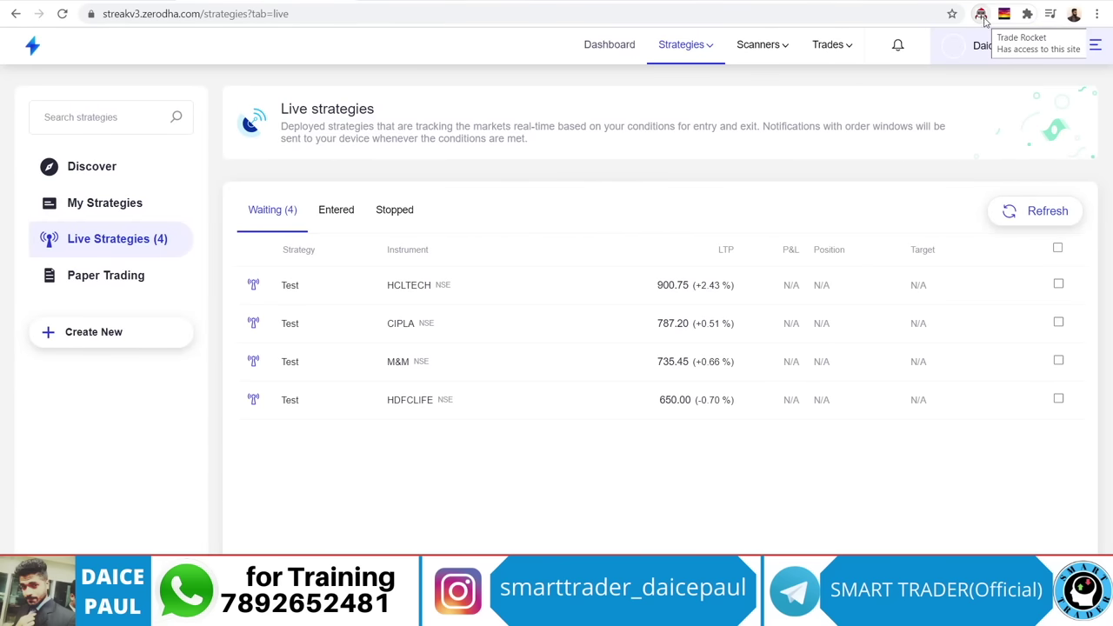
Check the Trade Rocket extension's site access options, and open and close the Keep Awake extension's page
right_click(983, 19)
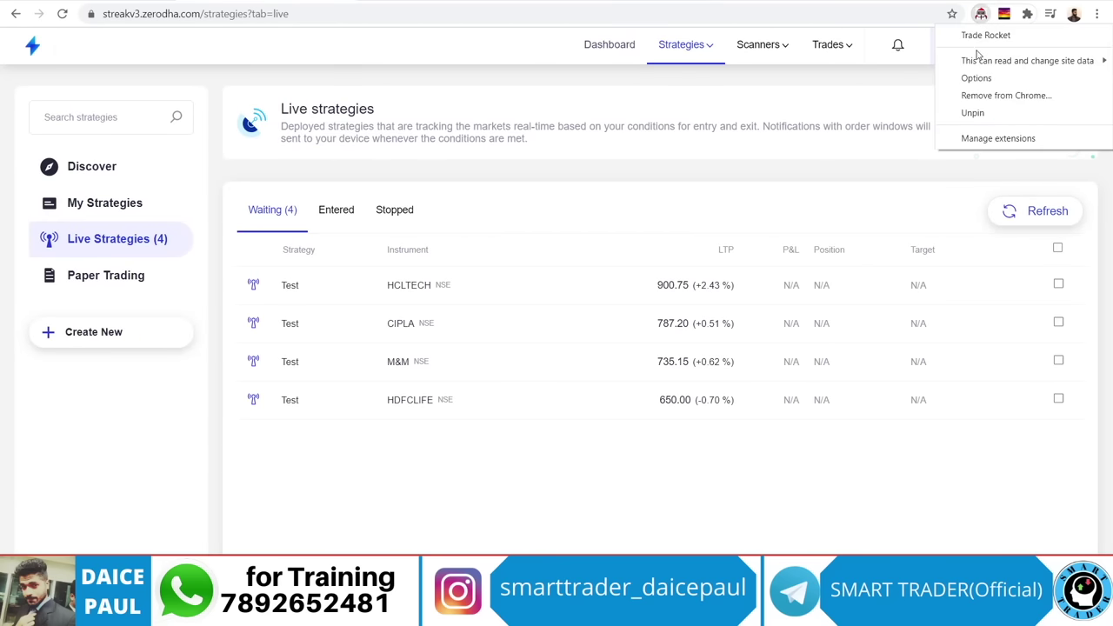
mouse_move(978, 64)
click(854, 92)
right_click(1004, 14)
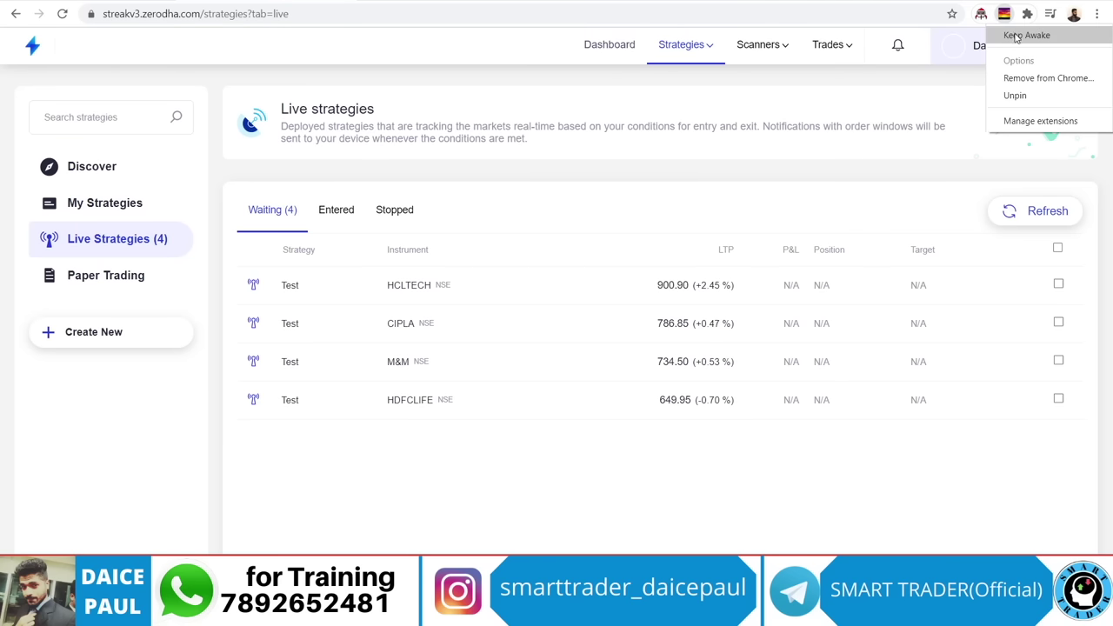
click(1015, 37)
key(ctrl+w)
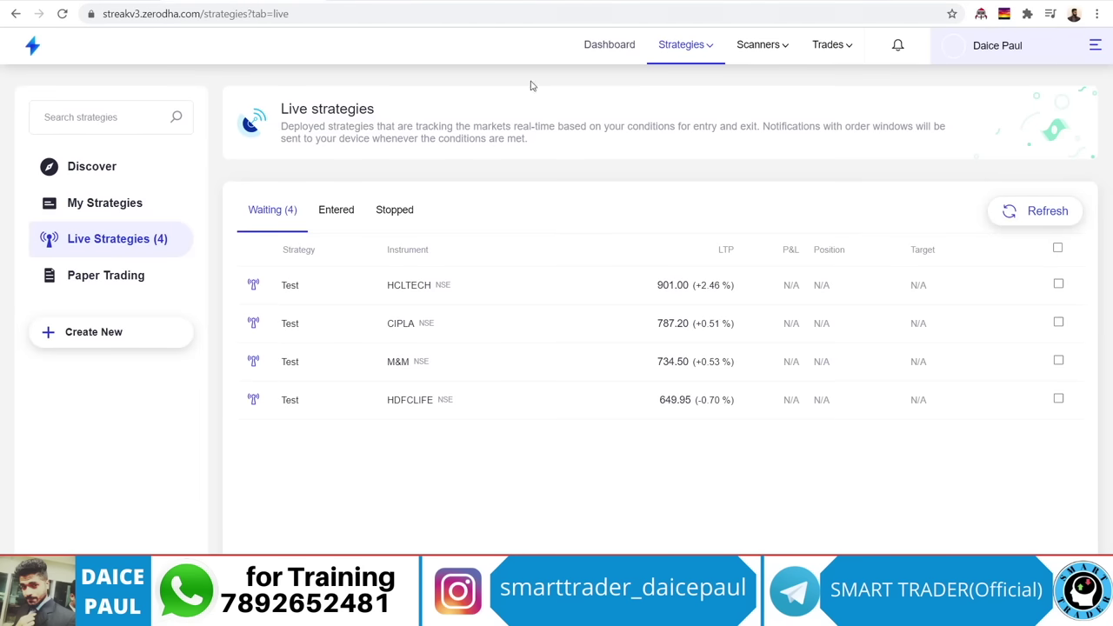
Cycle through the Keep Awake extension's power modes and set it to keep the screen on
click(1006, 14)
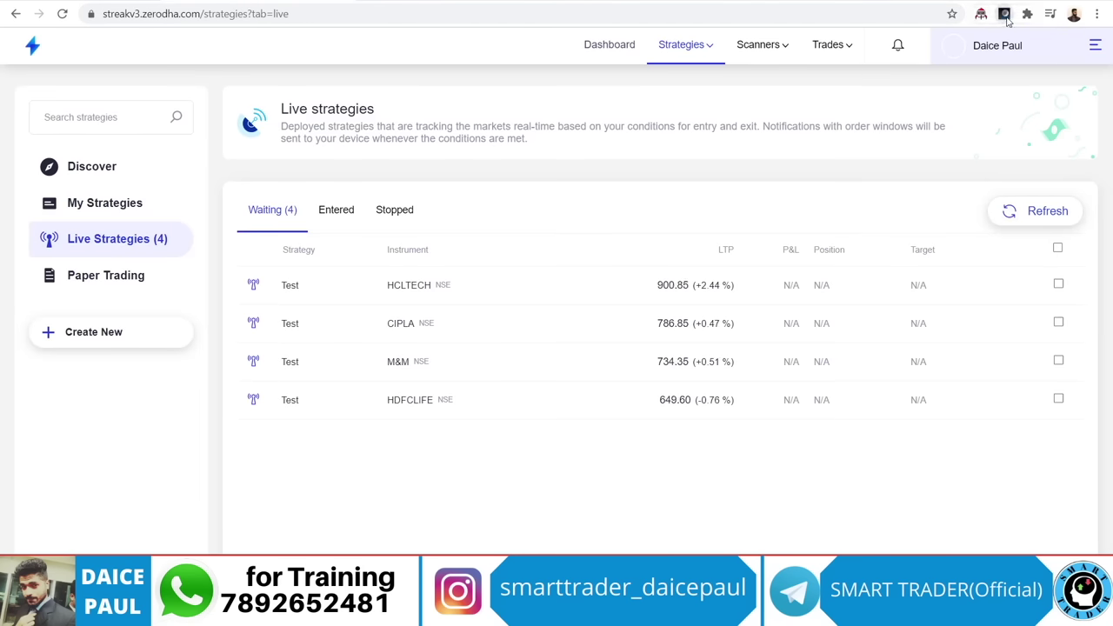
click(1005, 16)
click(1005, 15)
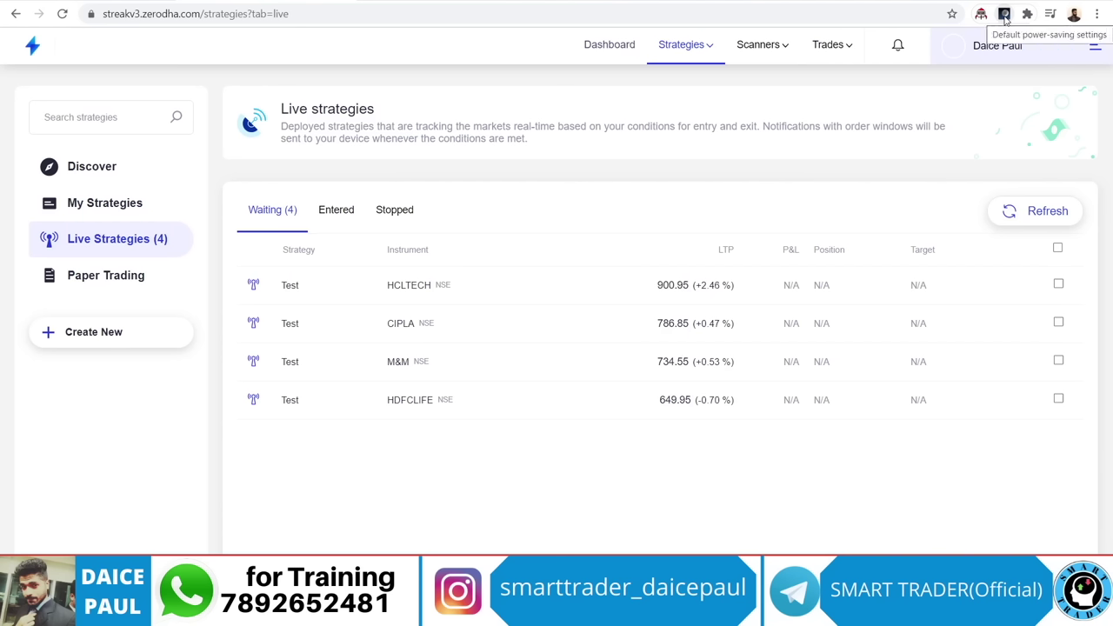
click(1005, 16)
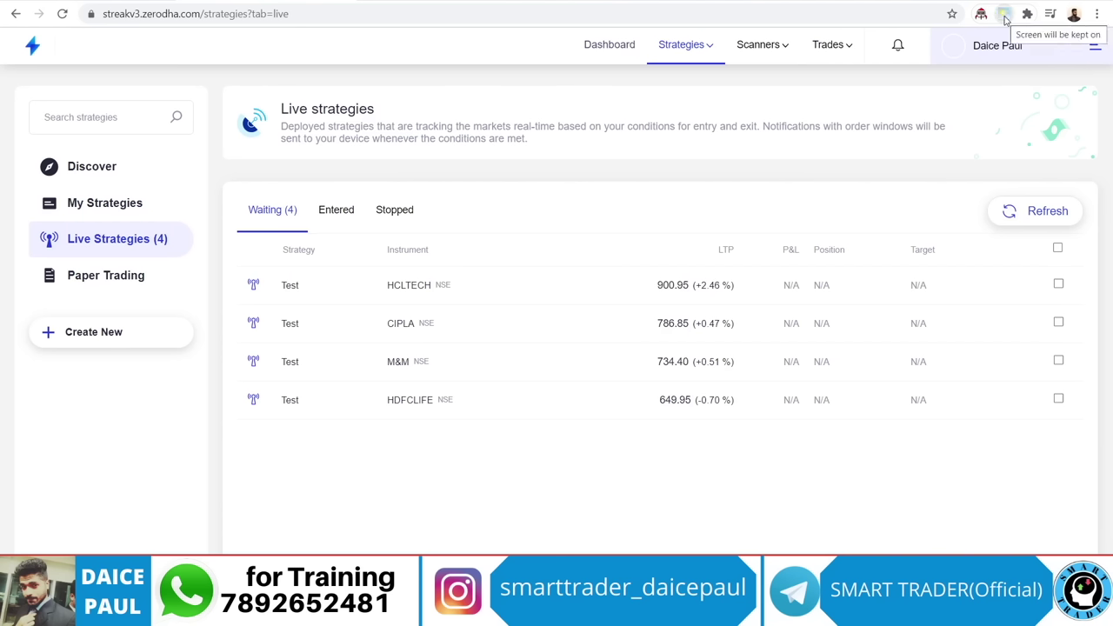
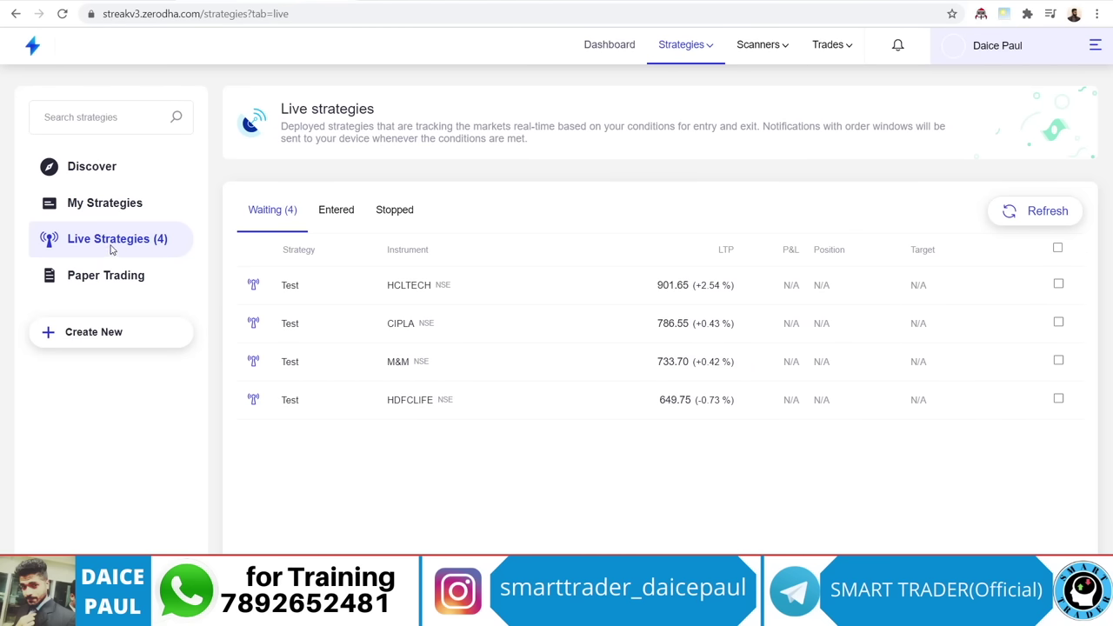
Switch to Zerodha Kite, find the NSE stock M&M, add it to the watchlist and open its chart
mouse_move(609, 272)
mouse_move(659, 346)
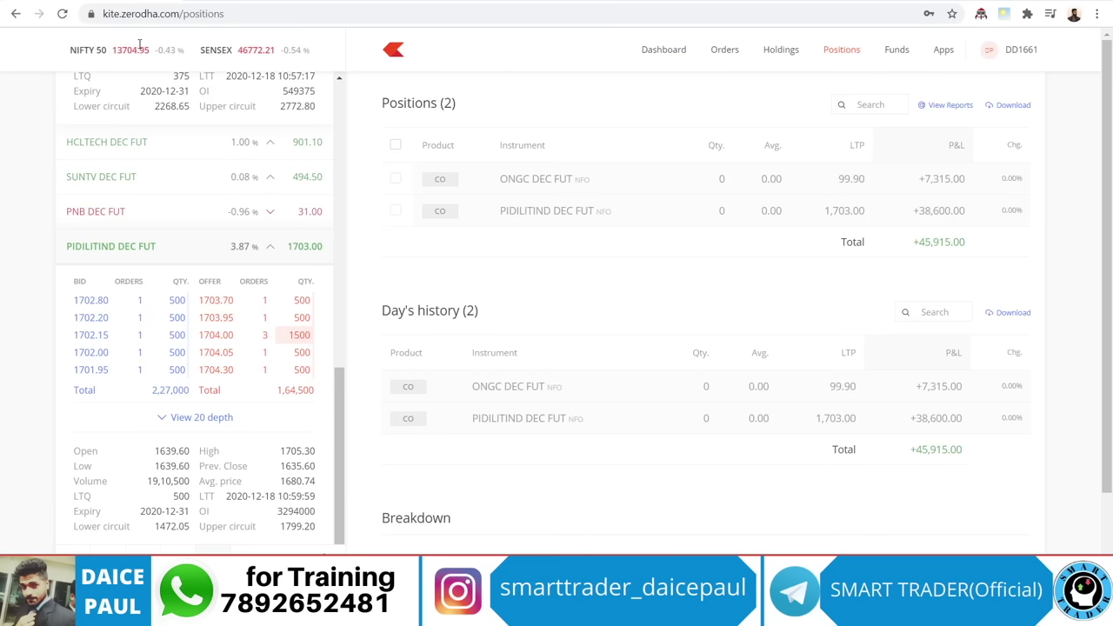
text(m)
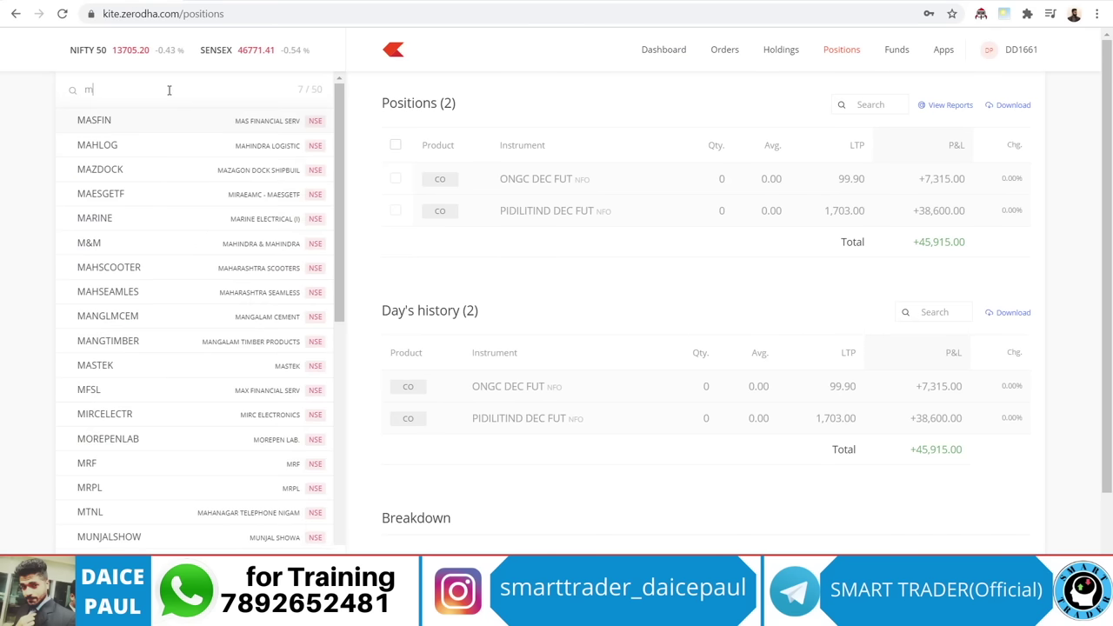
text(&)
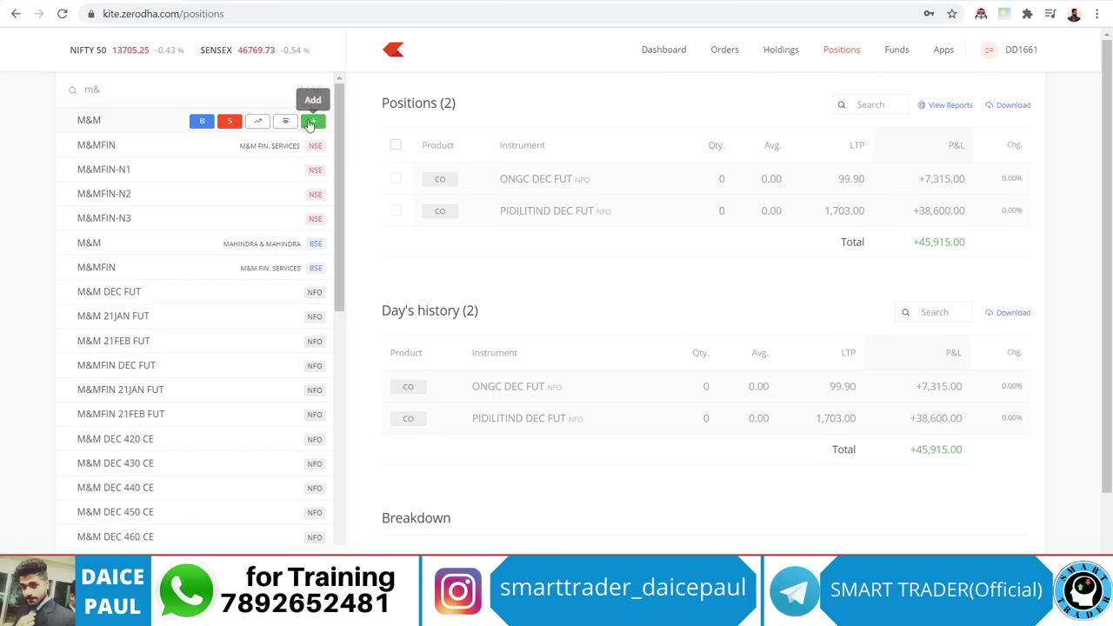
click(257, 121)
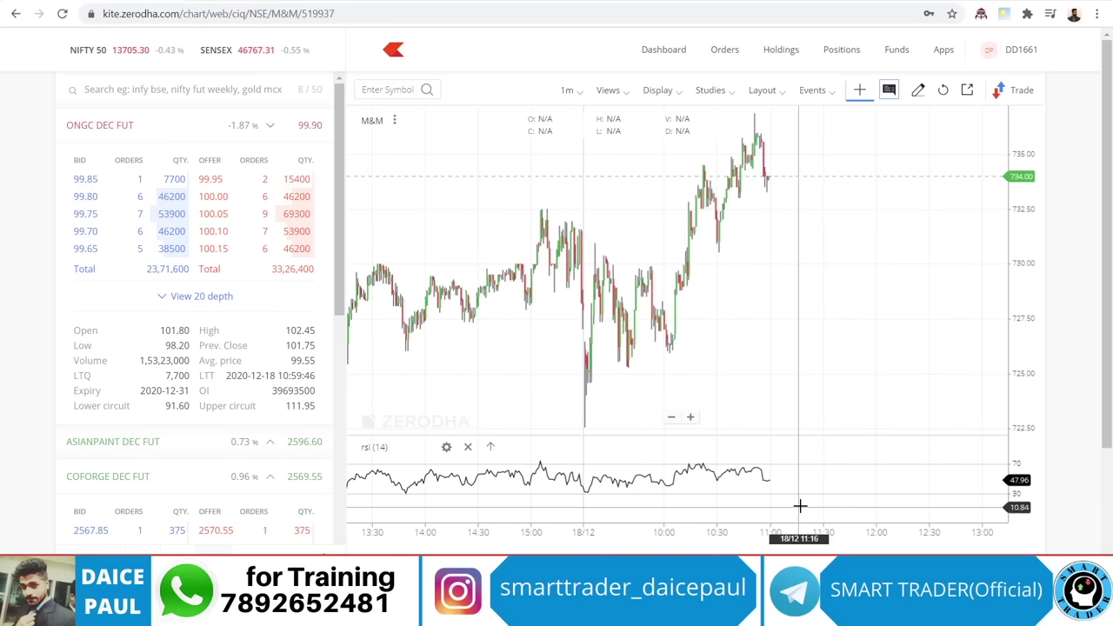
mouse_move(175, 123)
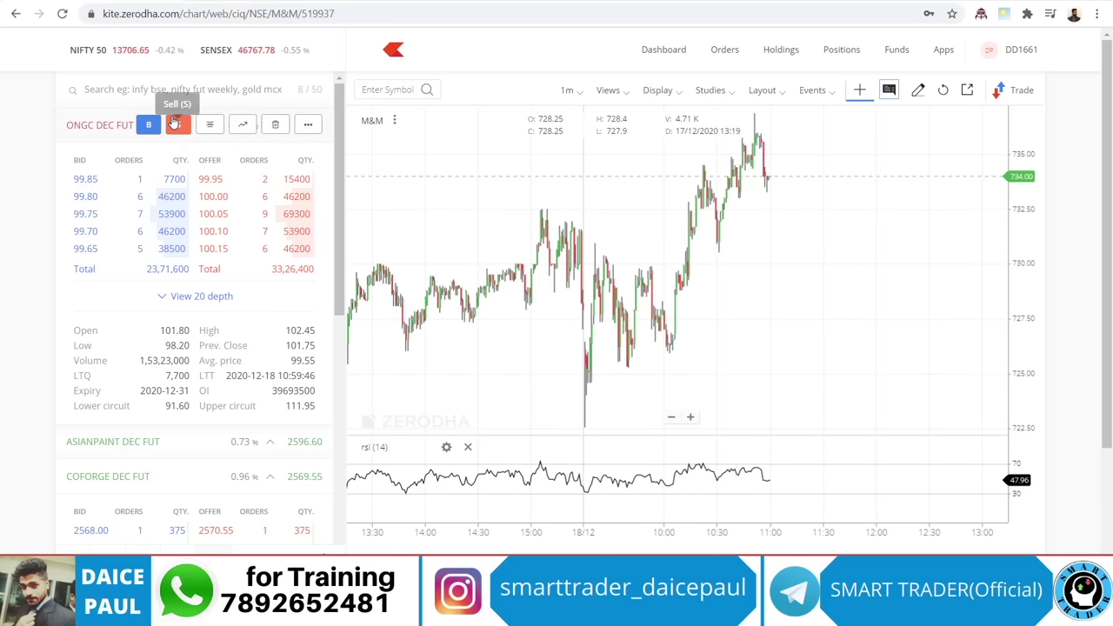
Return to Streak and view the Test strategy in My Strategies
click(288, 4)
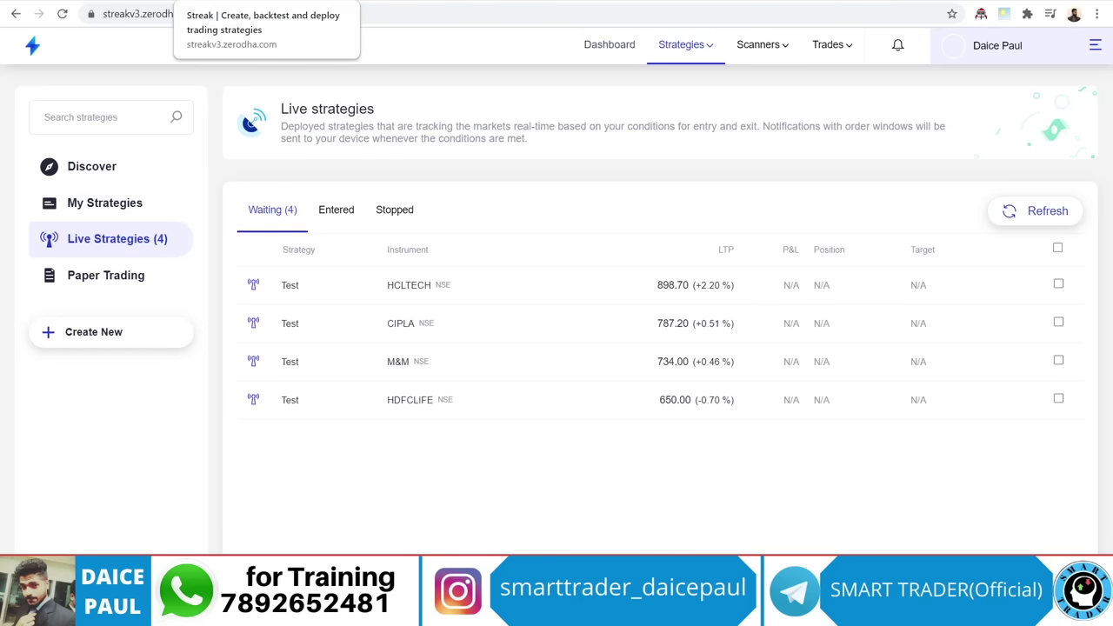
click(761, 48)
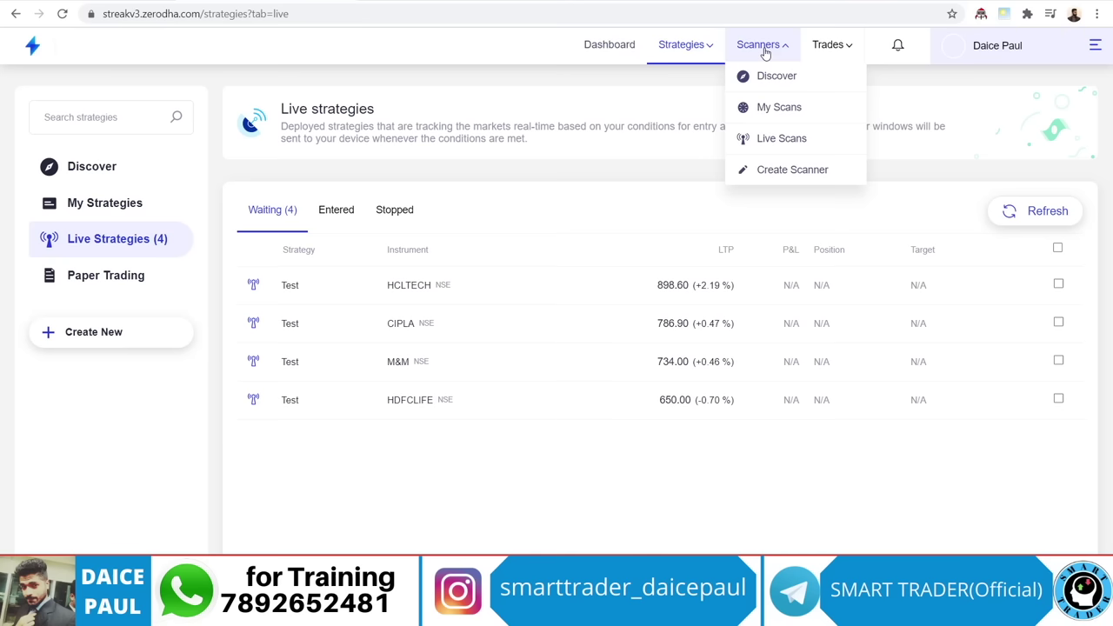
click(685, 45)
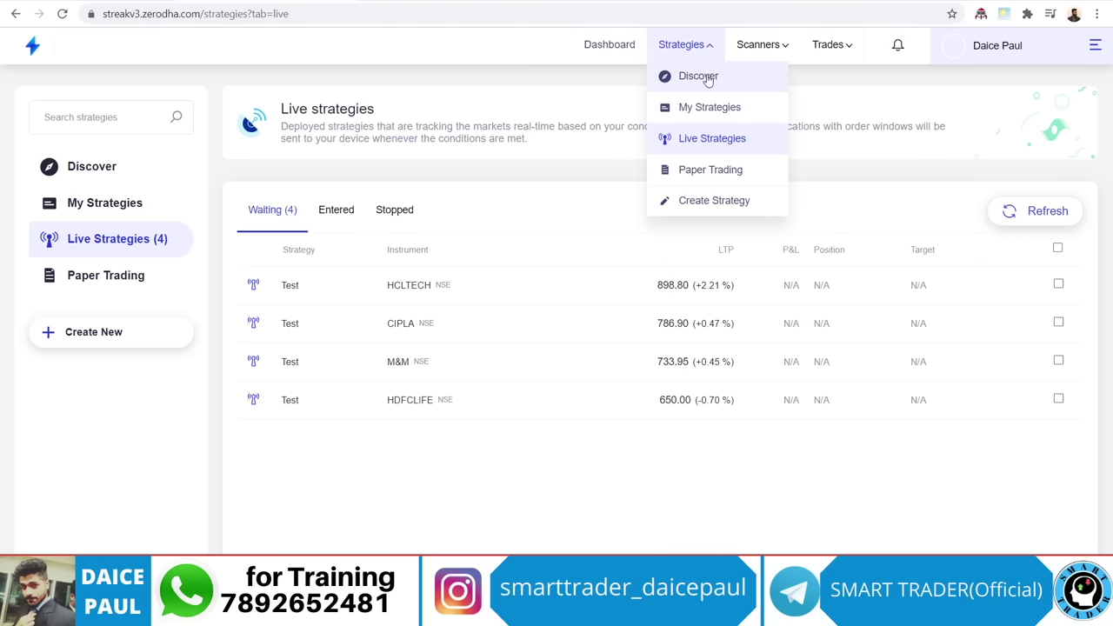
click(714, 109)
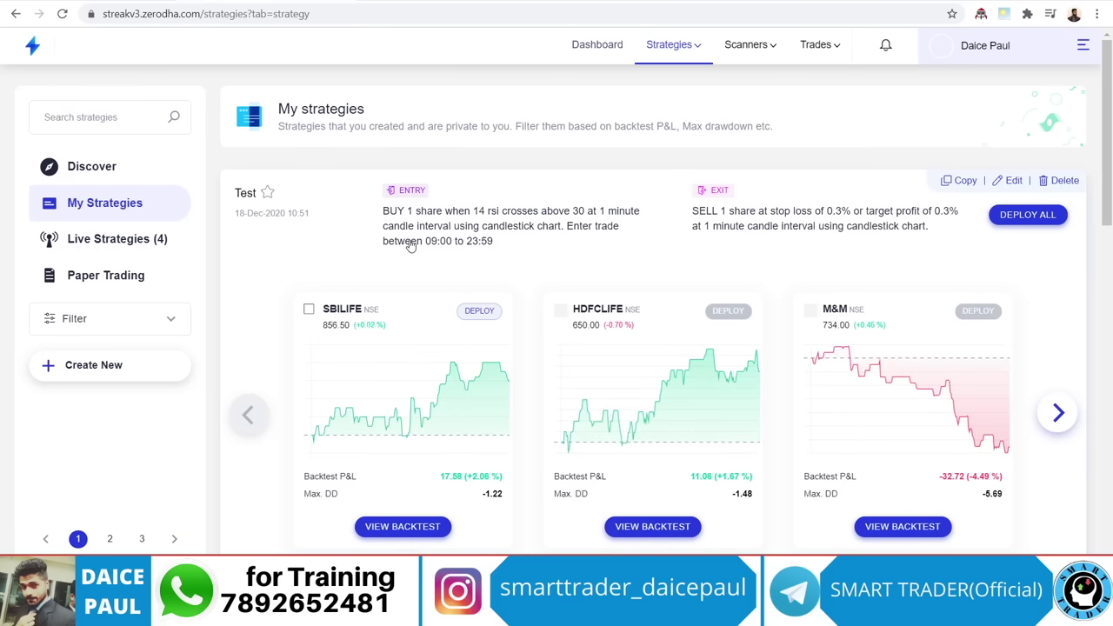
Create a new scanner on Nifty 500 with a 1 Minute time frame
click(749, 51)
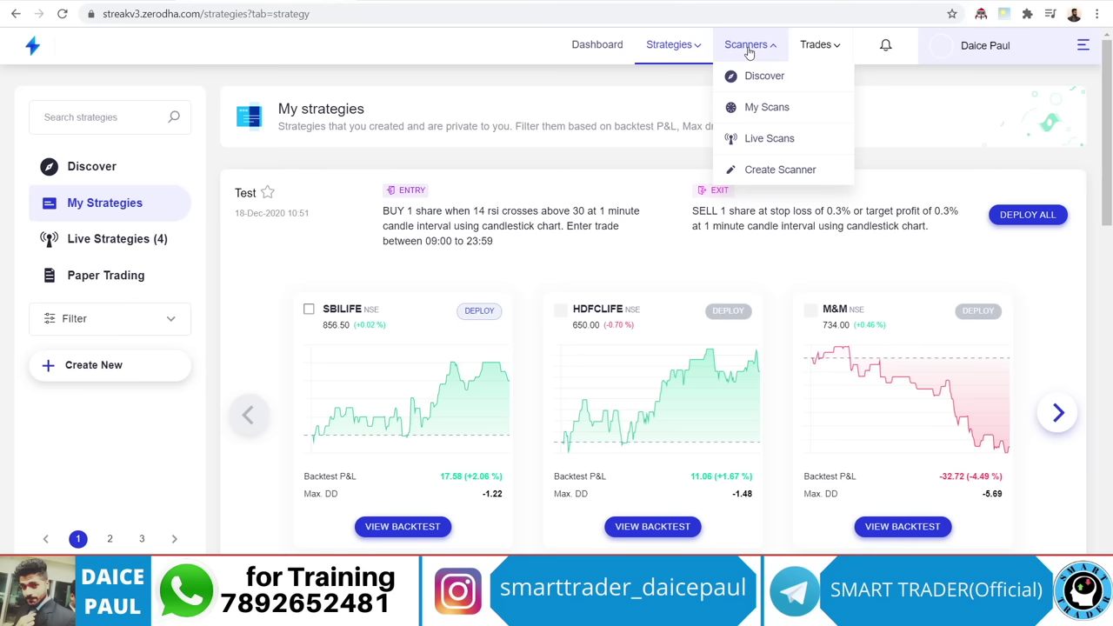
click(771, 169)
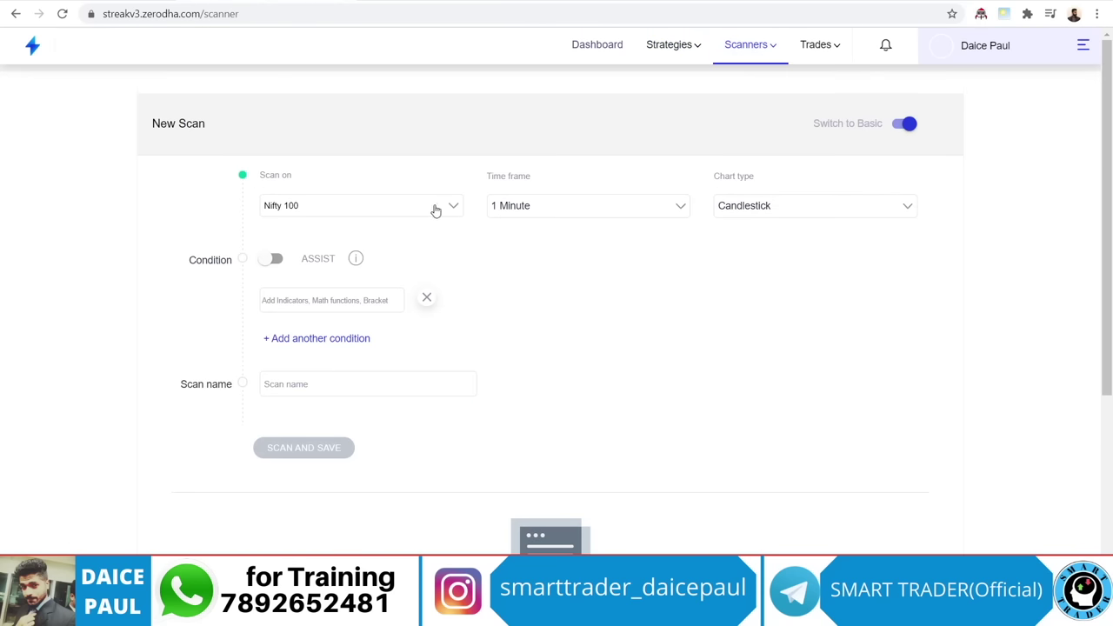
click(441, 211)
click(311, 319)
click(681, 215)
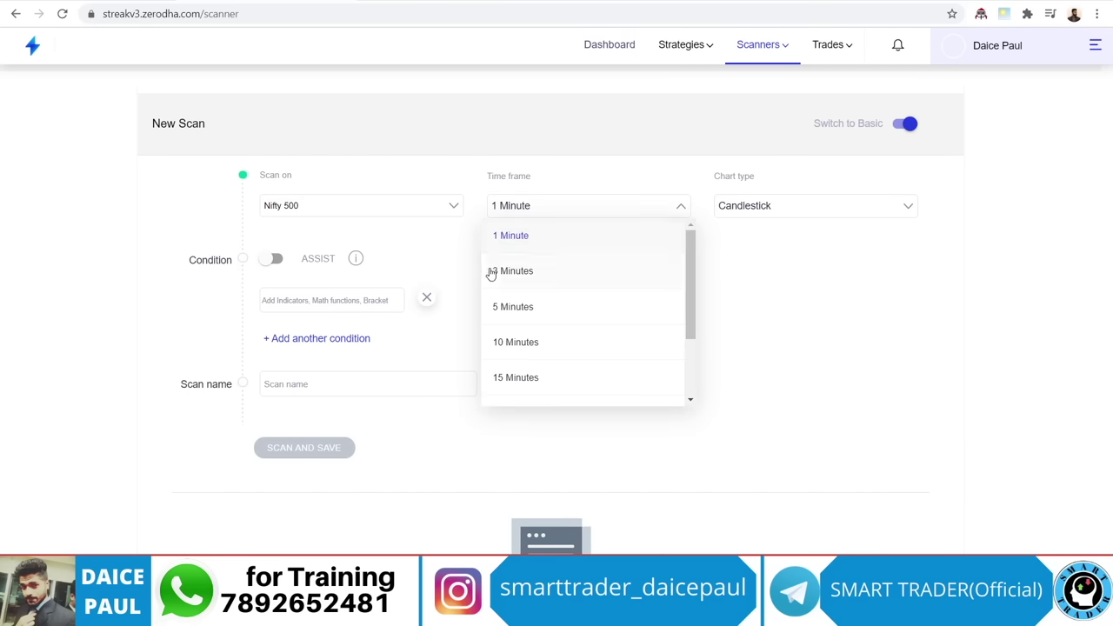
click(525, 238)
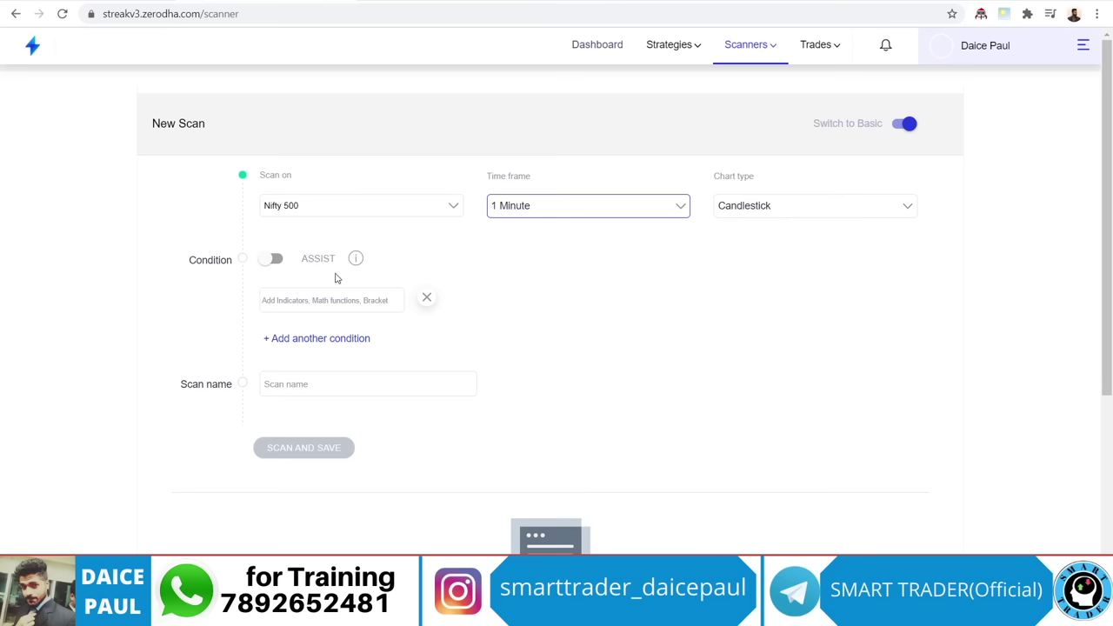
Begin the scan condition with the RSI(14,0) indicator and the "lower than" comparator
click(322, 297)
text(rsi)
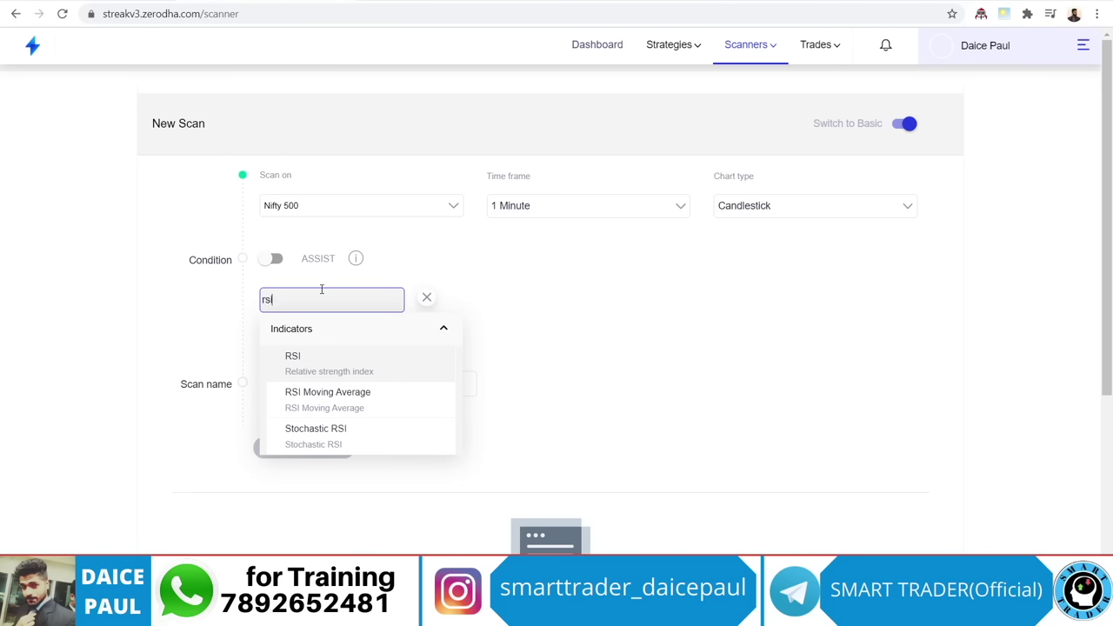
click(331, 357)
key(Return)
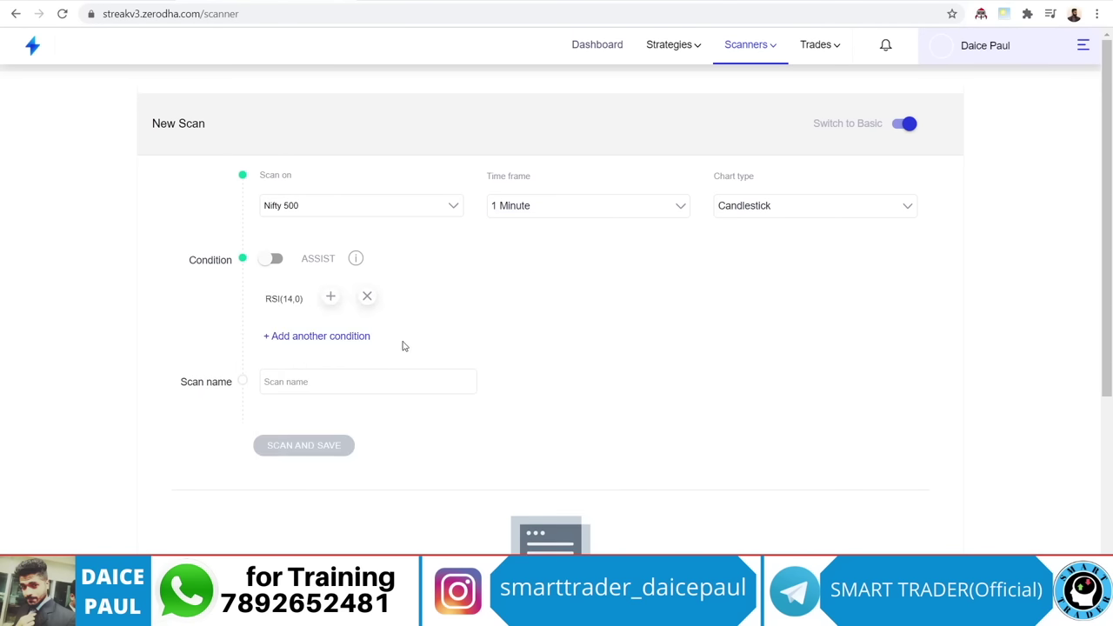
click(332, 299)
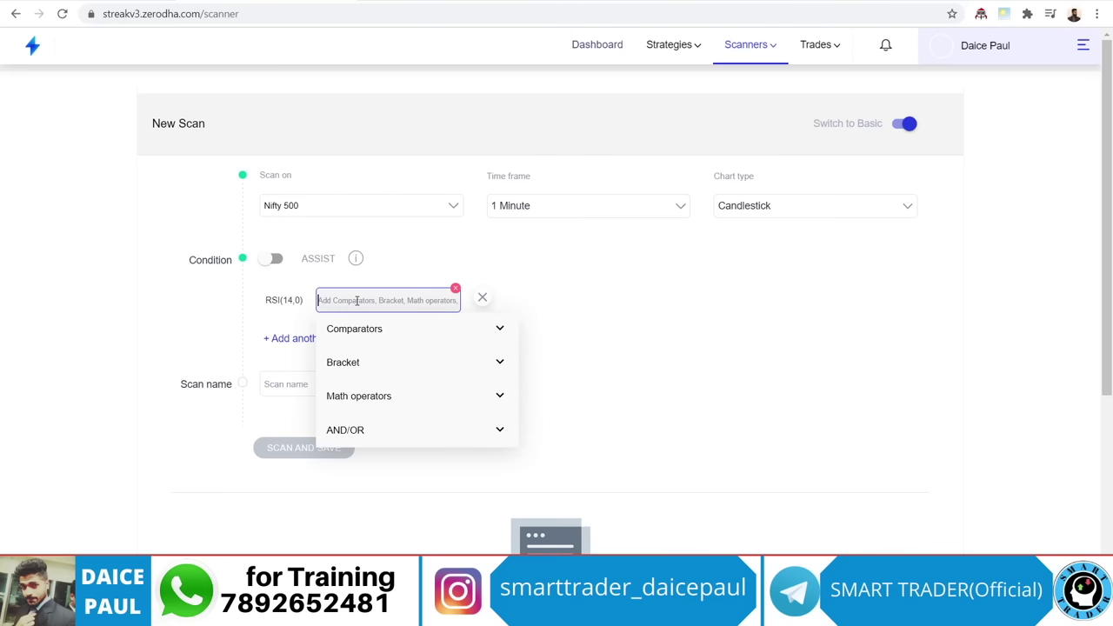
text(lowe)
click(406, 411)
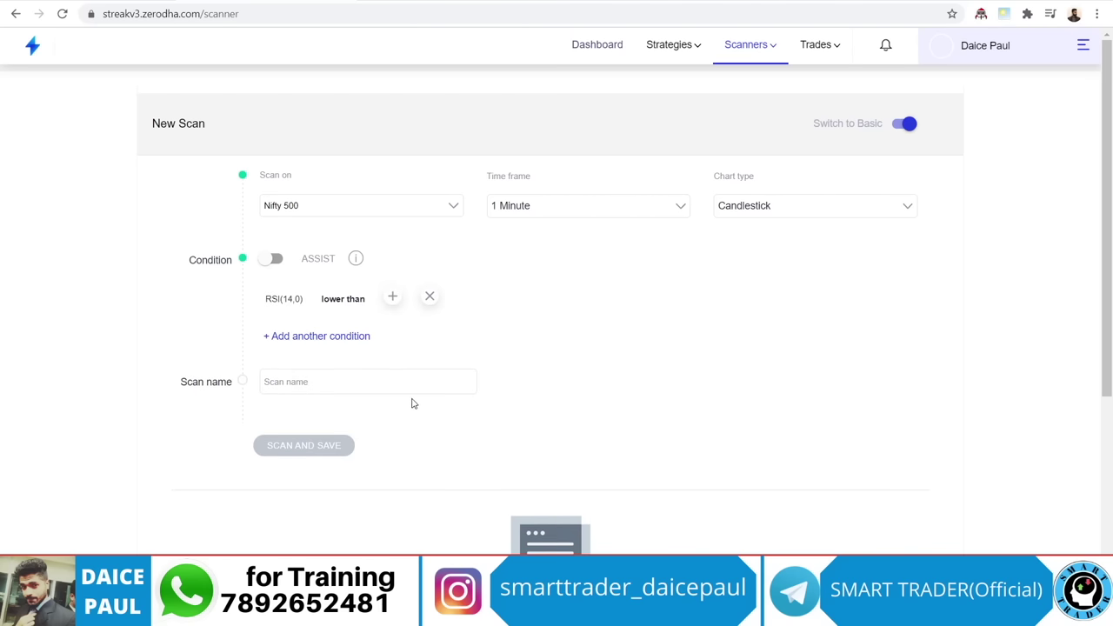
Complete the RSI condition with the Number value 25
click(391, 297)
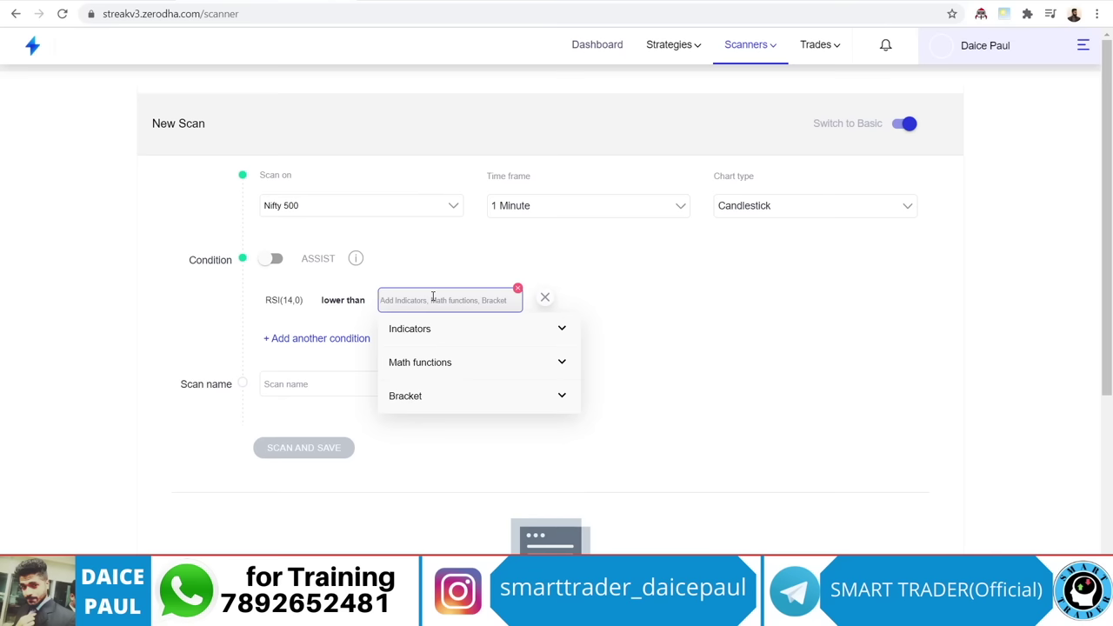
text(num)
click(518, 360)
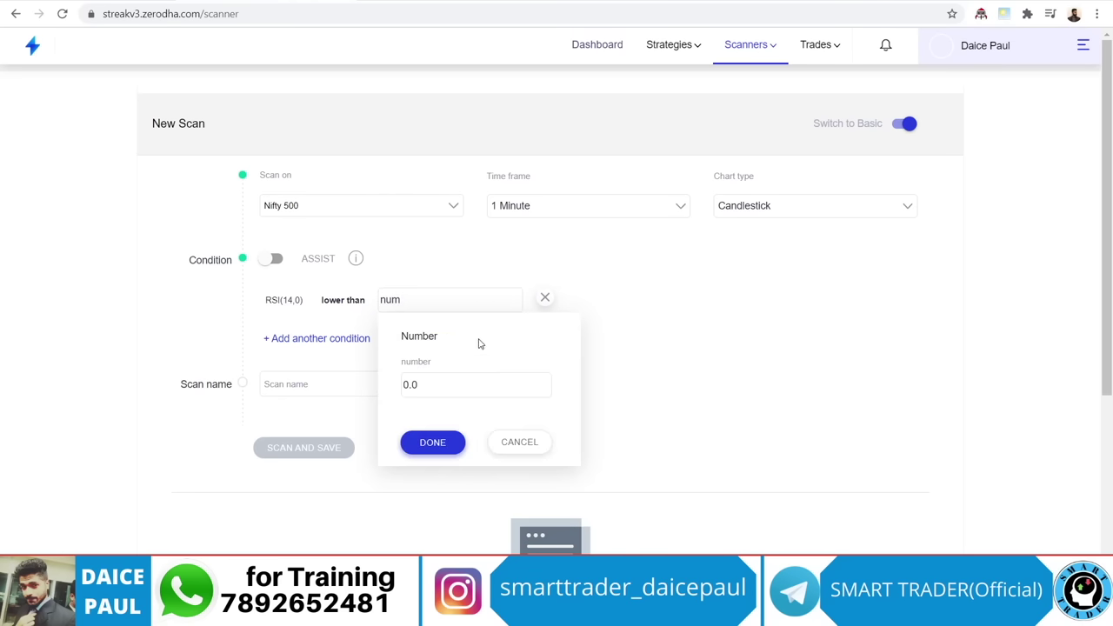
click(441, 382)
key(Escape)
click(436, 305)
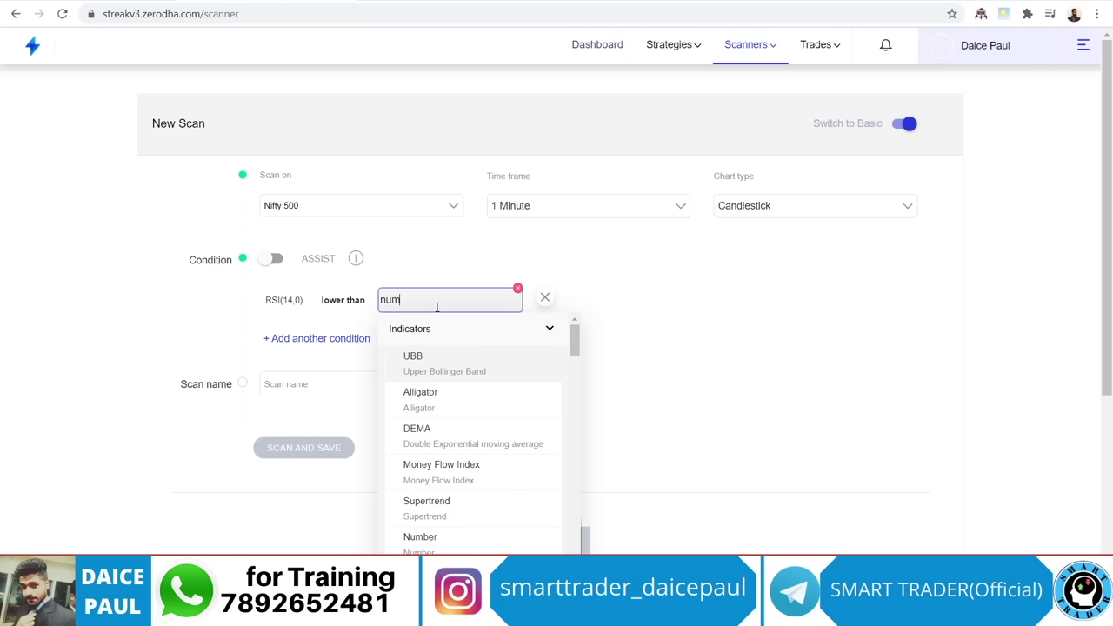
key(BackSpace)
click(491, 369)
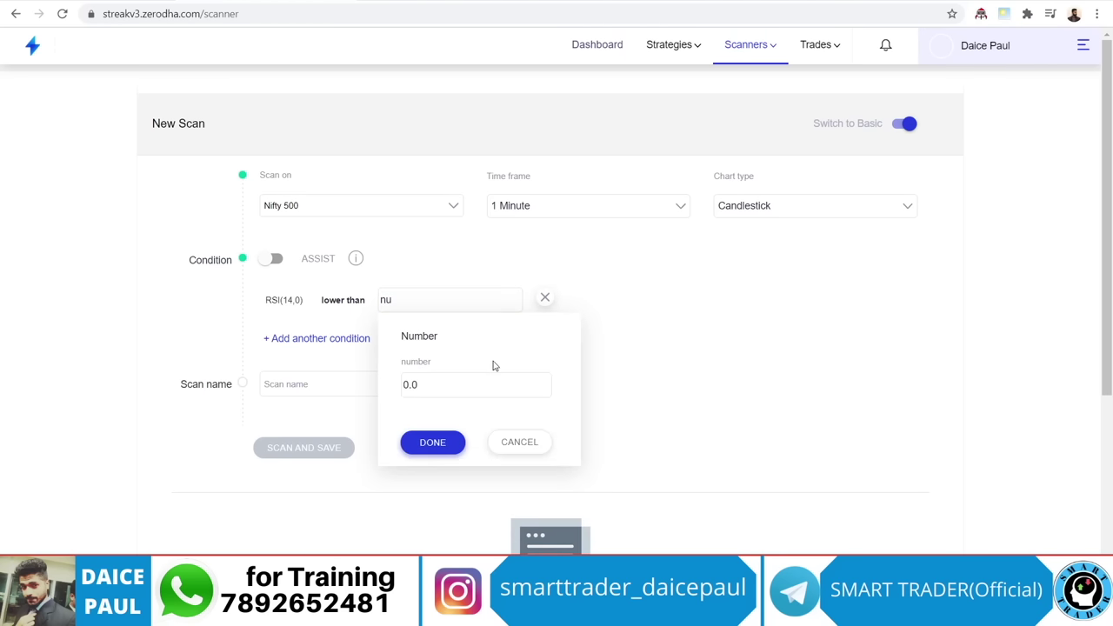
click(474, 385)
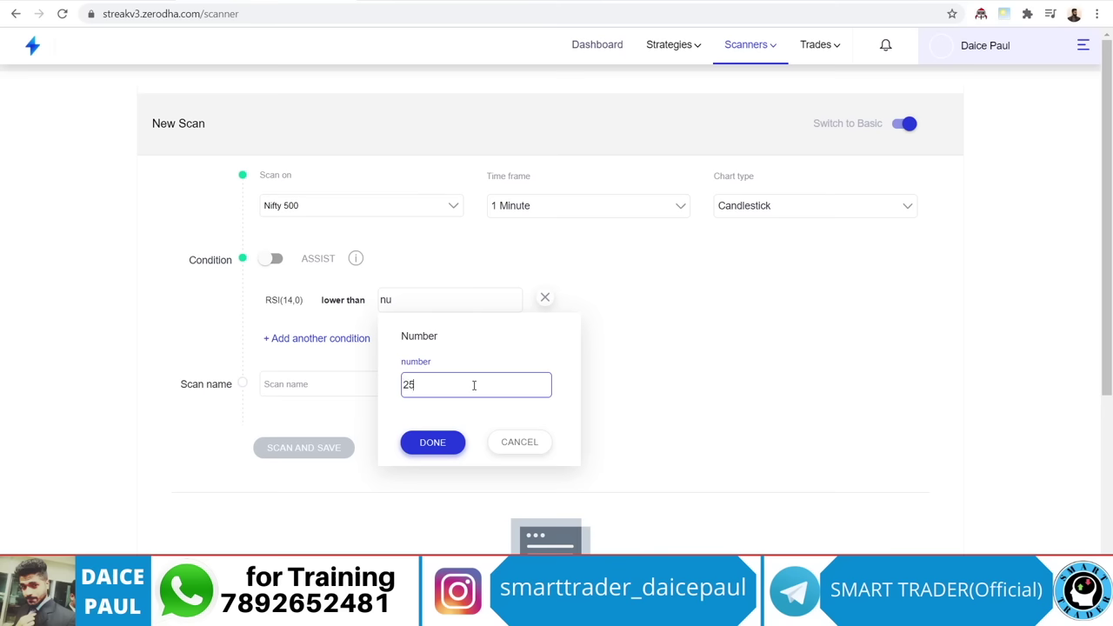
click(435, 454)
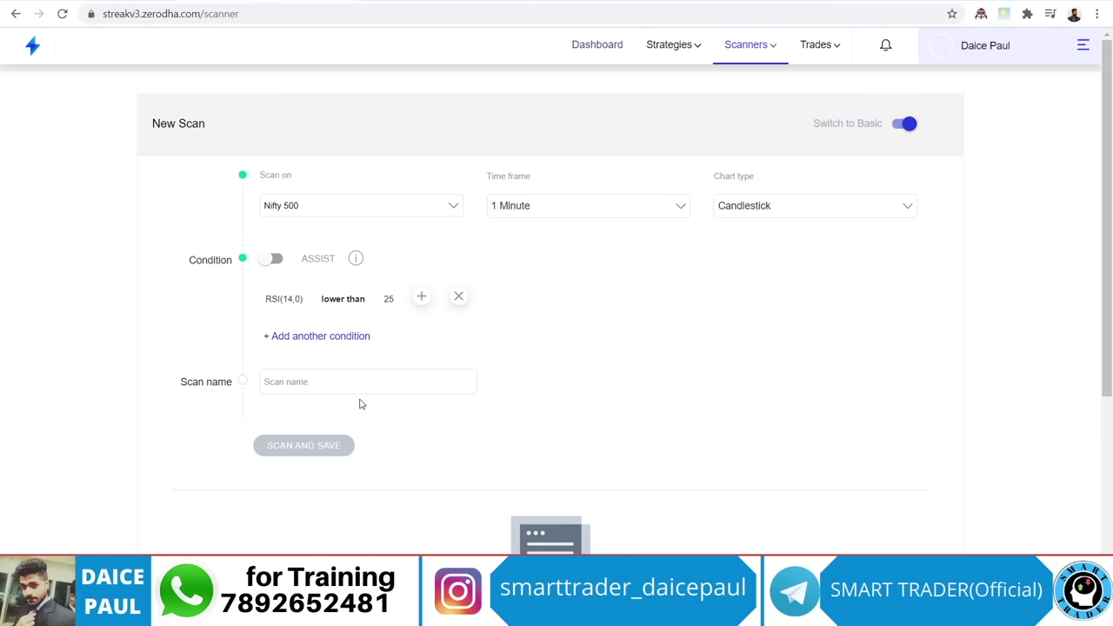
Name the scan RS, then run and save it
click(350, 381)
text(RS)
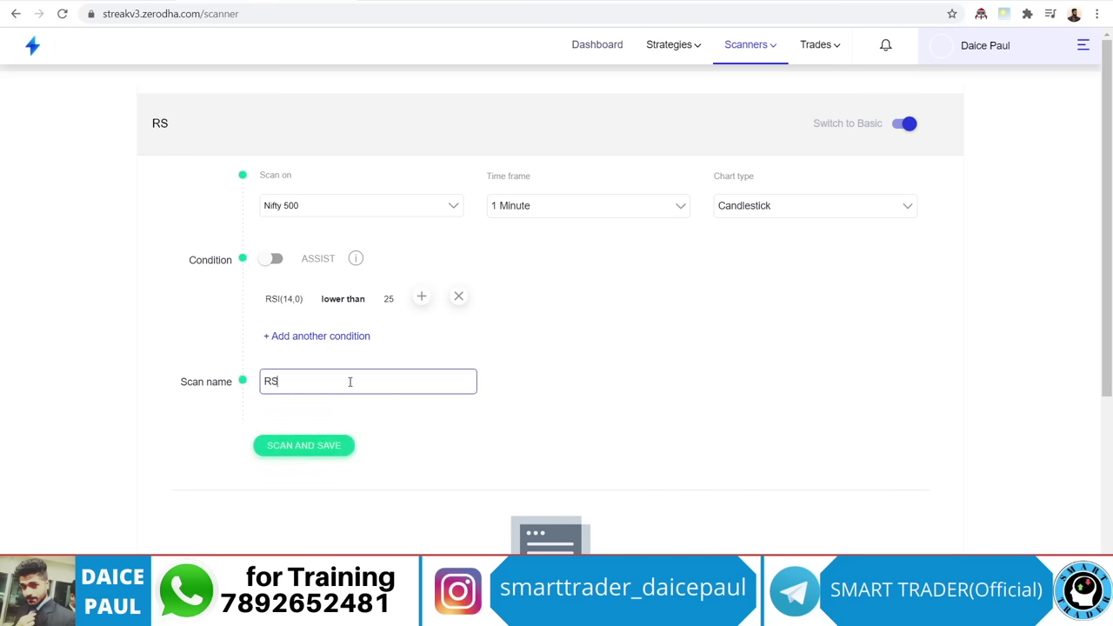
scroll(347, 408, down, 2)
click(331, 301)
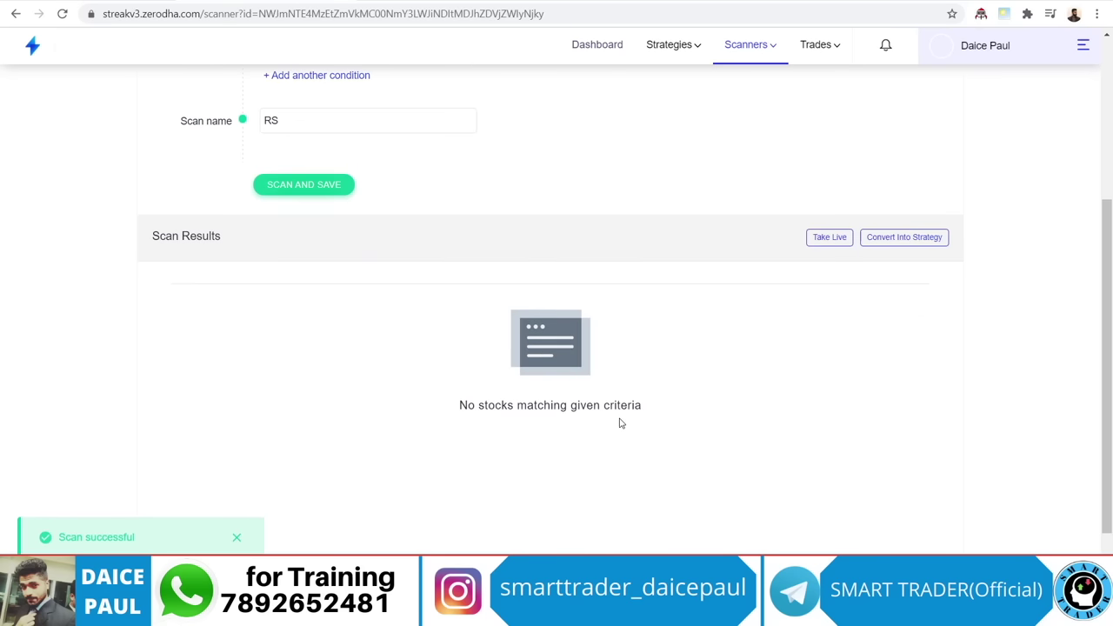
Set the RSI condition's threshold to 30, then run and save the RS scan again
scroll(534, 391, up, 3)
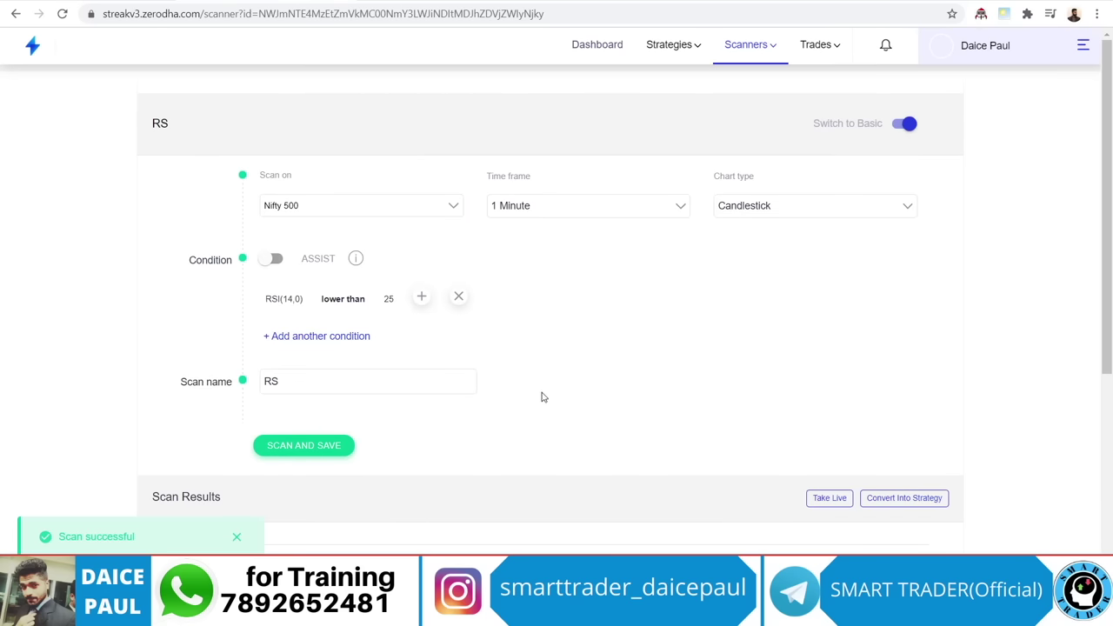
click(389, 300)
click(439, 381)
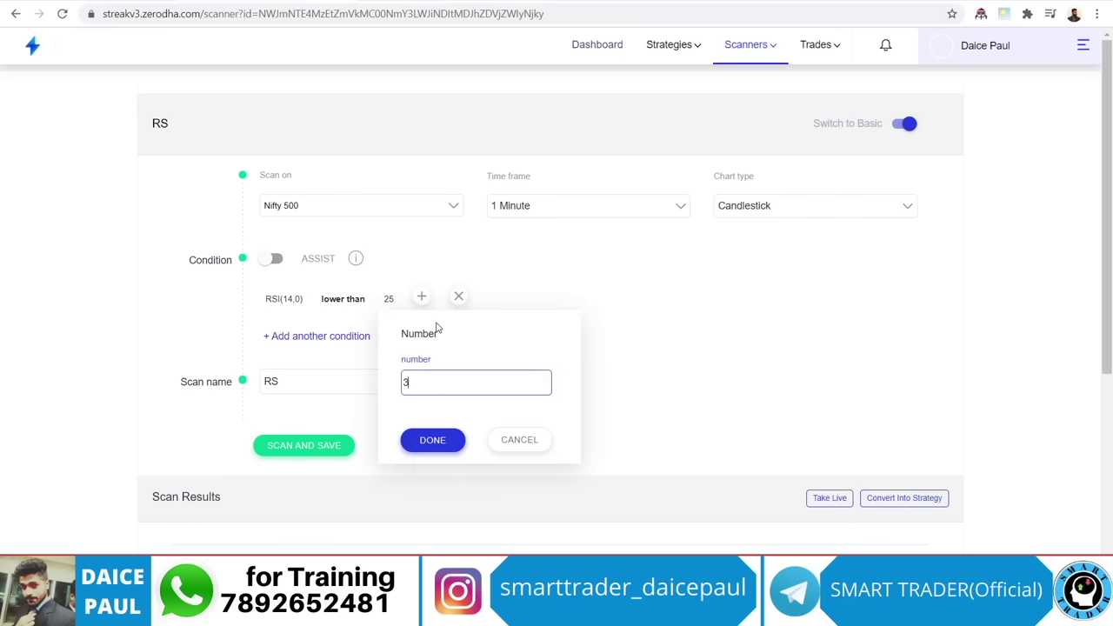
text(30)
click(441, 438)
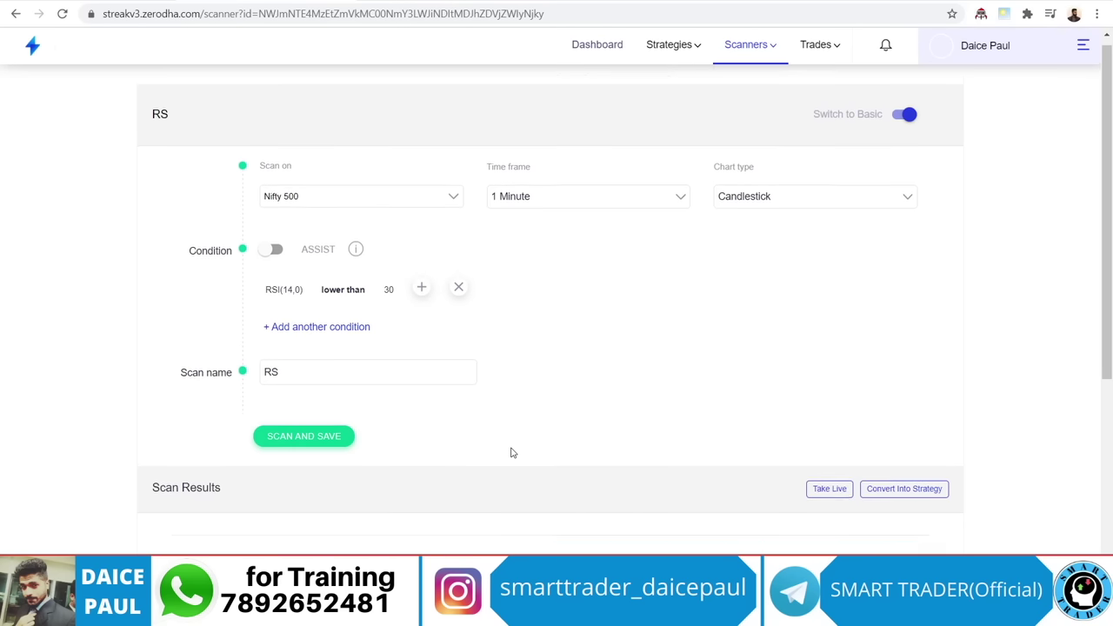
scroll(511, 452, down, 2)
click(311, 300)
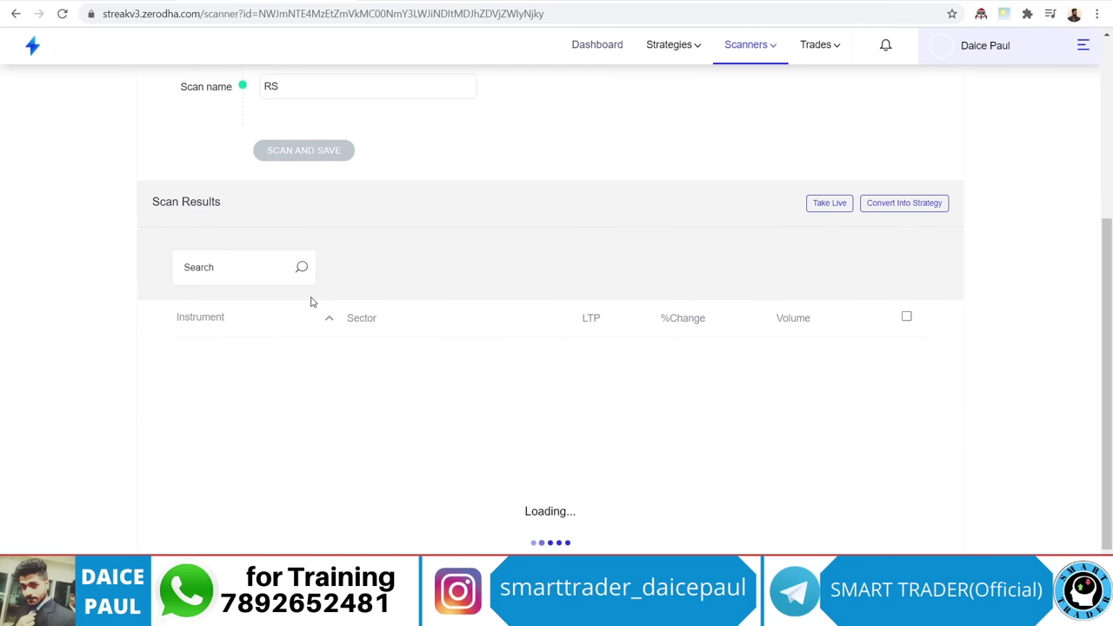
Review the RS scan results and select all the listed stocks
scroll(550, 423, up, 3)
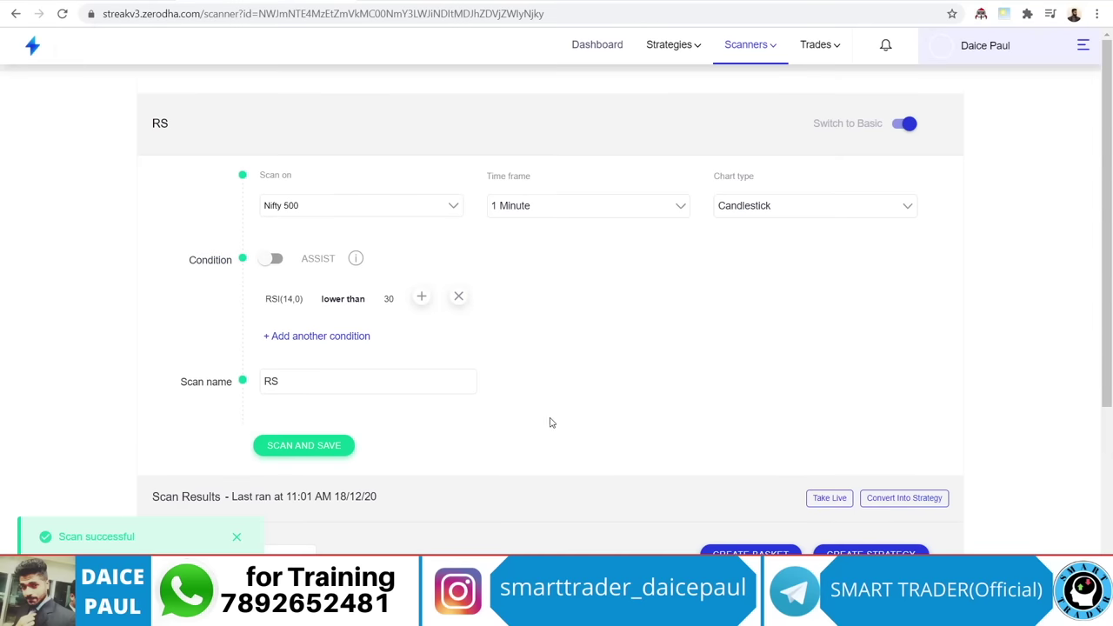
scroll(562, 442, down, 3)
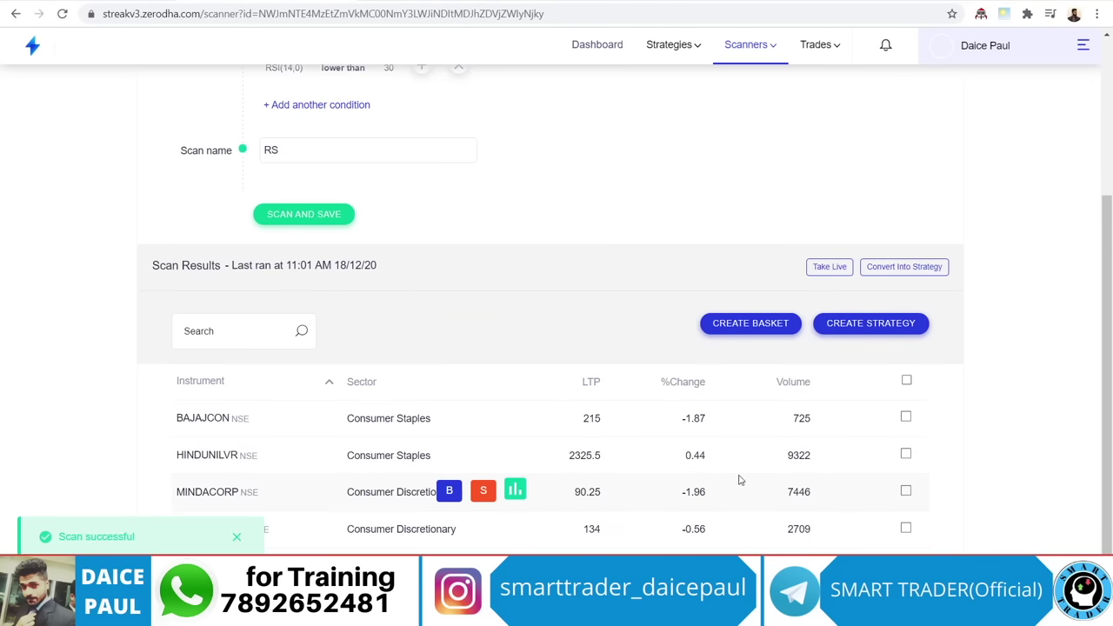
scroll(545, 505, up, 3)
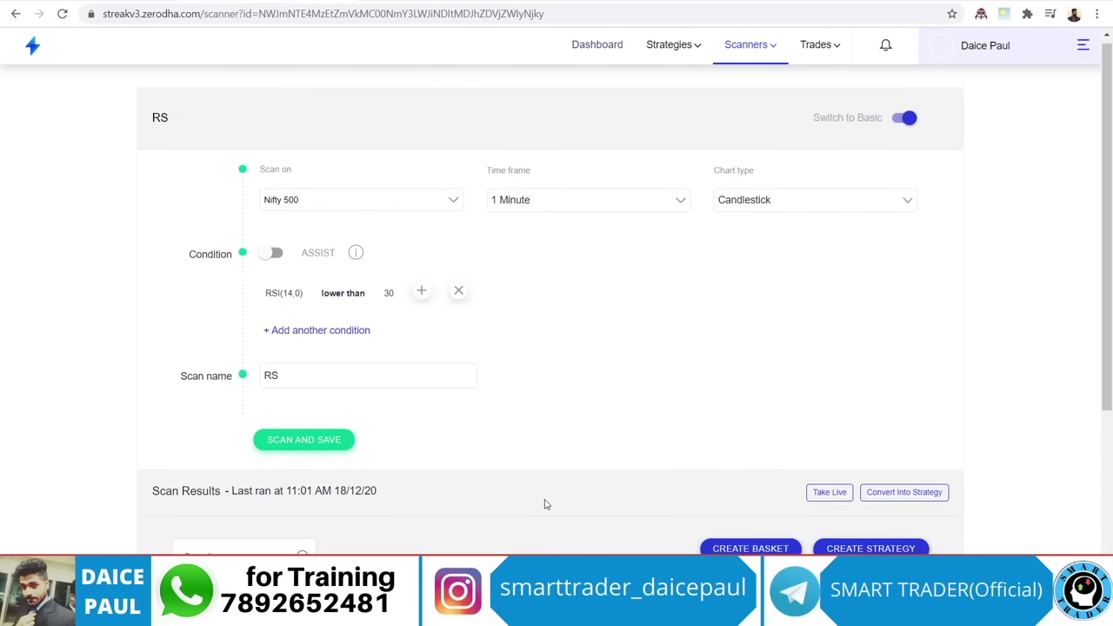
scroll(546, 505, down, 3)
click(906, 381)
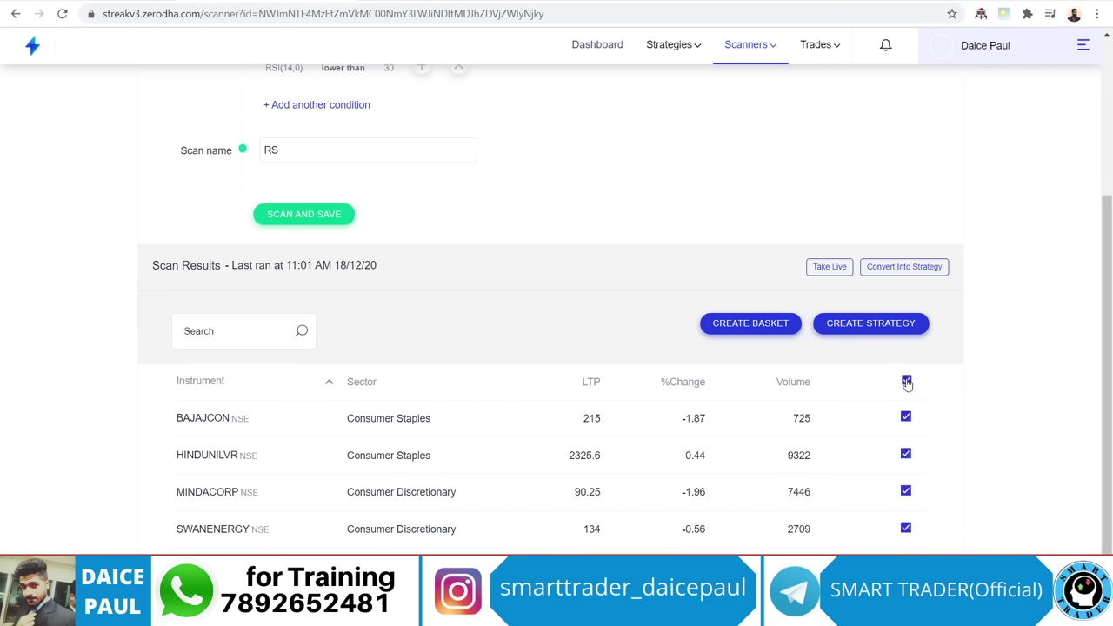
Save the selected stocks as a new basket named RSI, then close the basket list
click(753, 331)
click(459, 159)
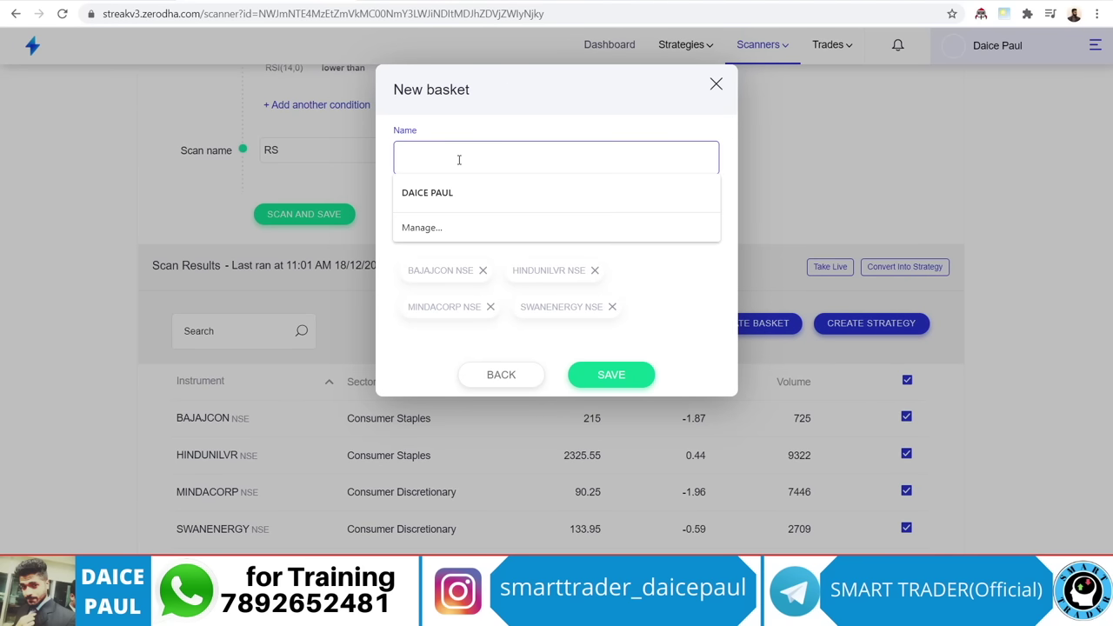
text(RSI)
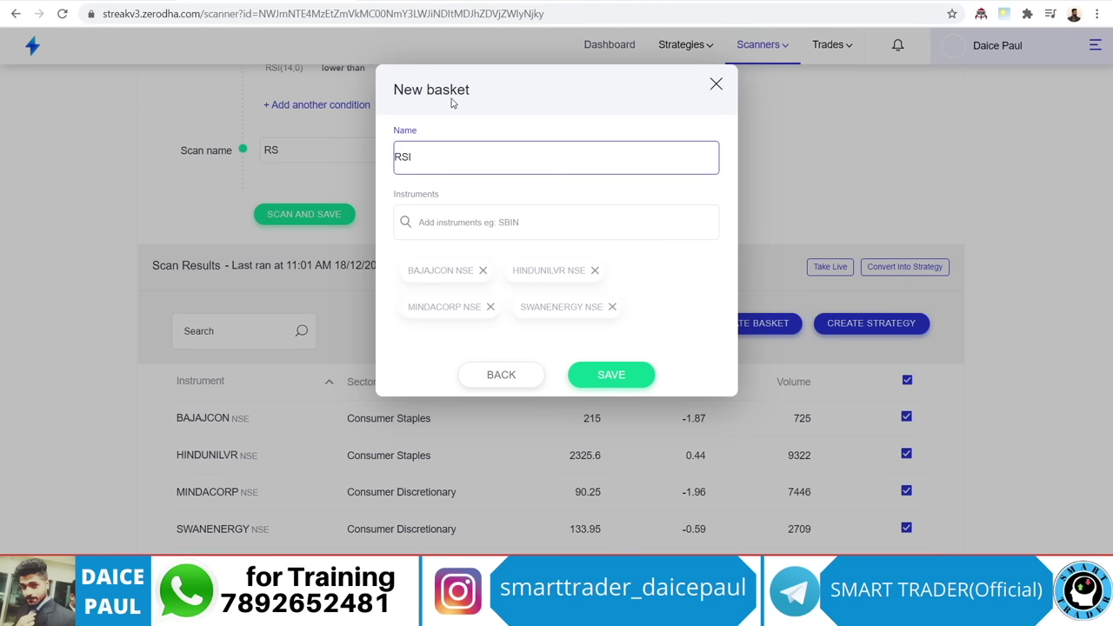
click(580, 372)
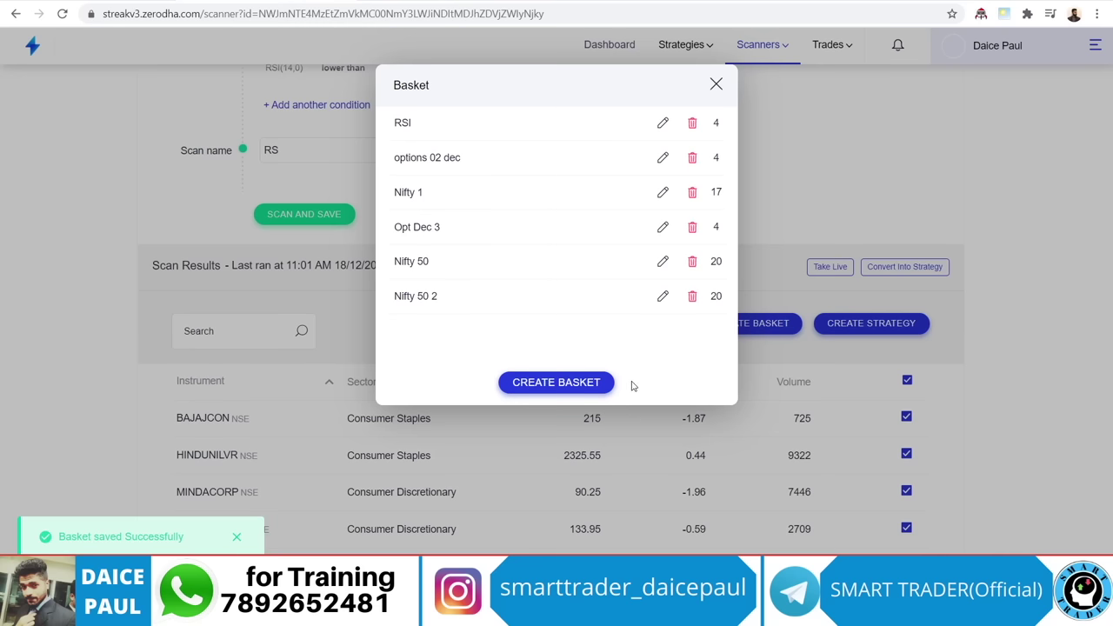
click(576, 383)
click(716, 88)
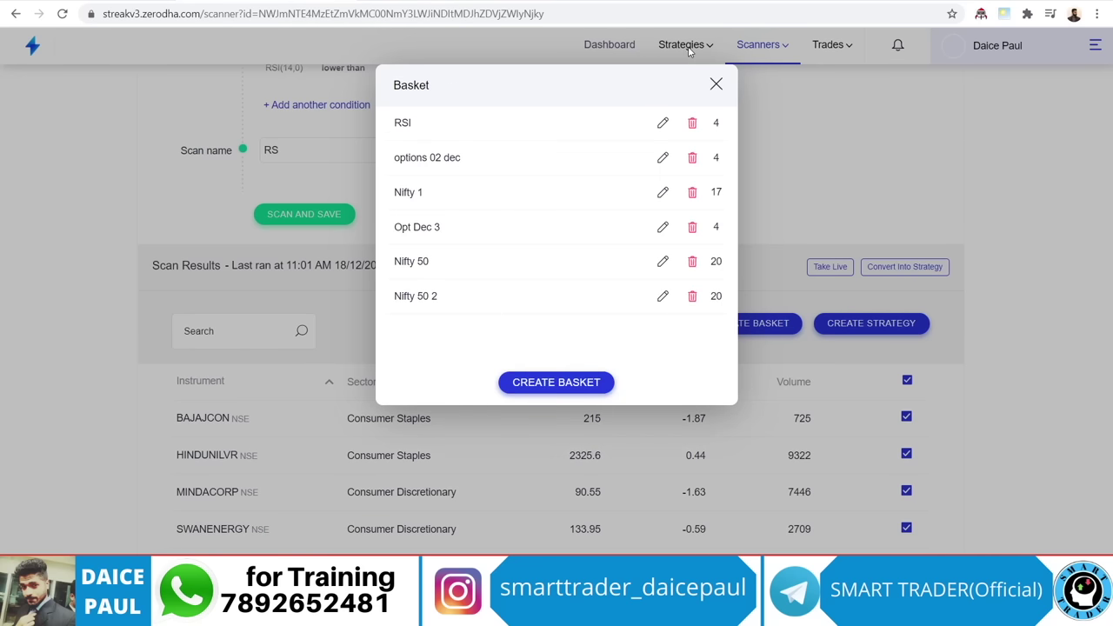
click(715, 83)
Try to edit the Test strategy in My Strategies
click(684, 50)
click(696, 114)
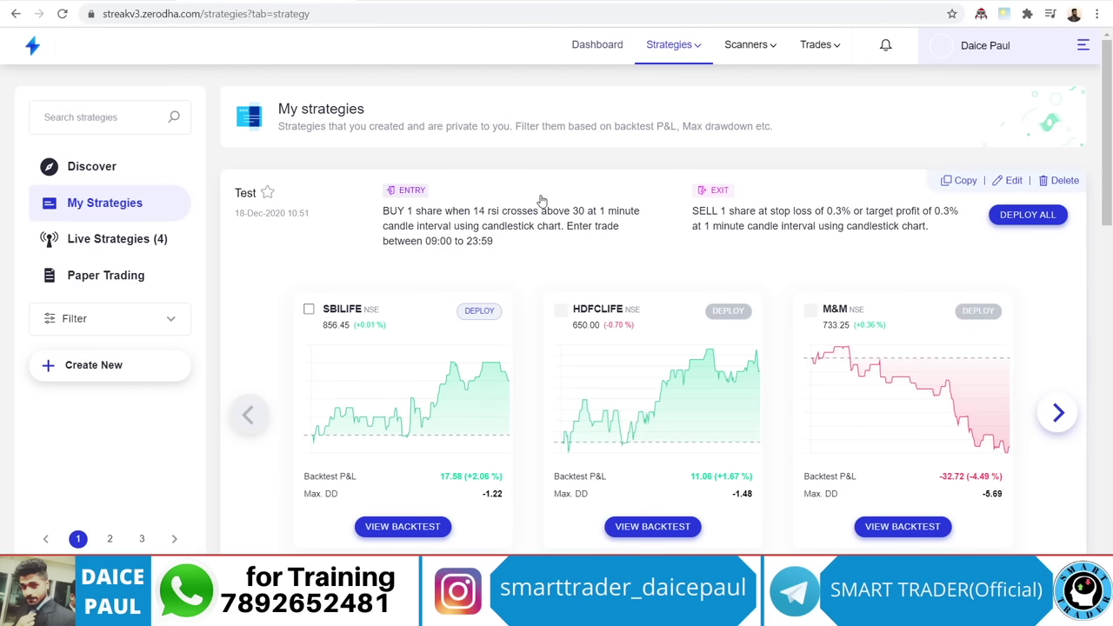
click(650, 223)
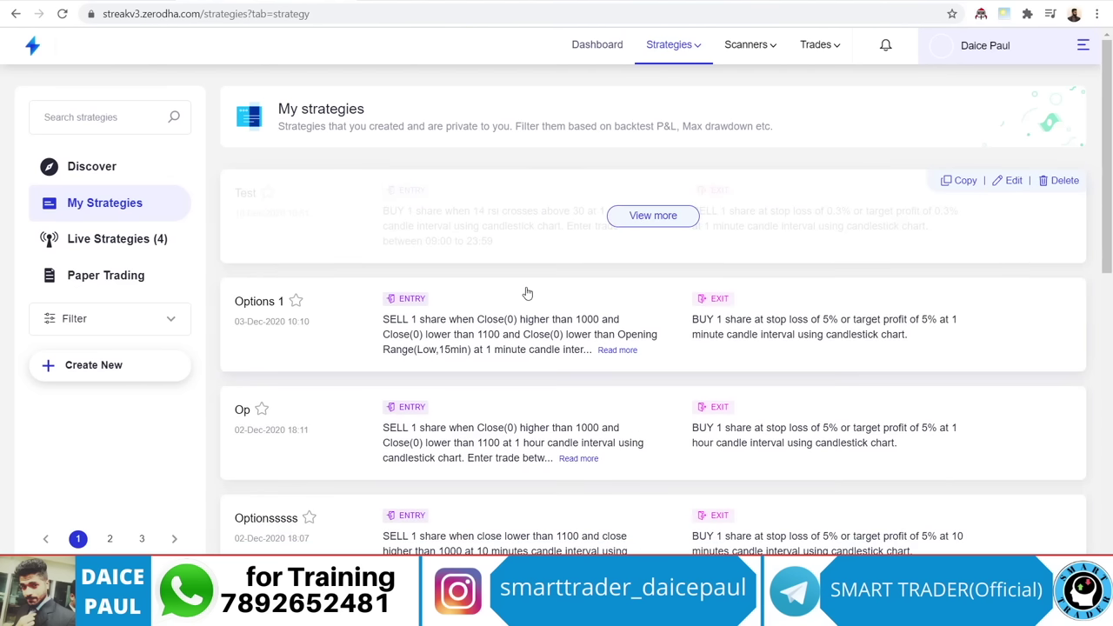
click(1012, 180)
mouse_move(956, 181)
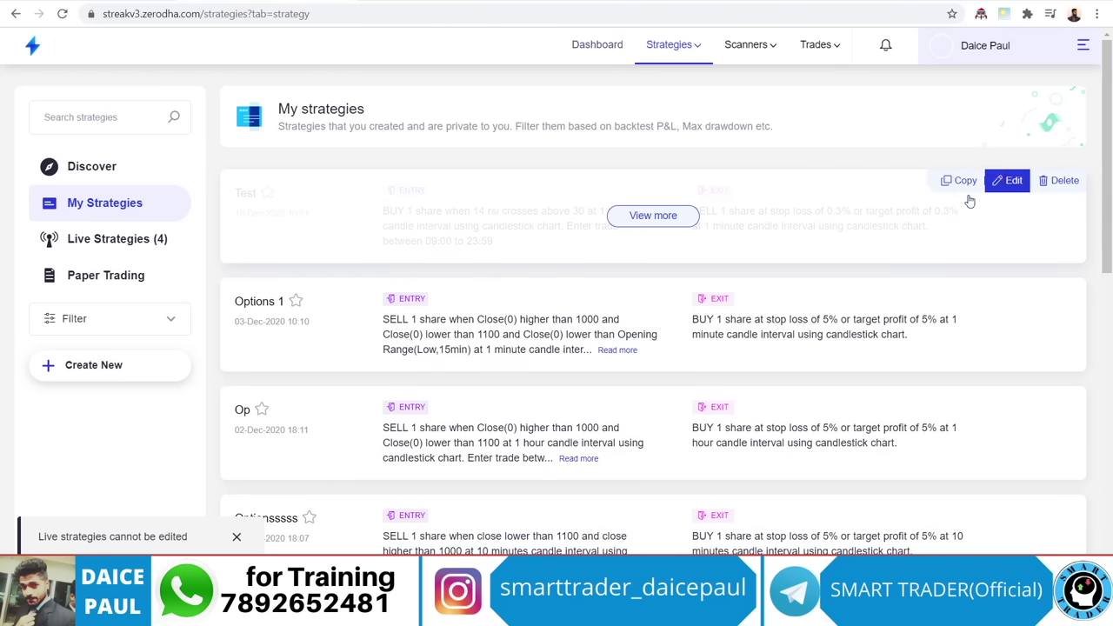
click(659, 216)
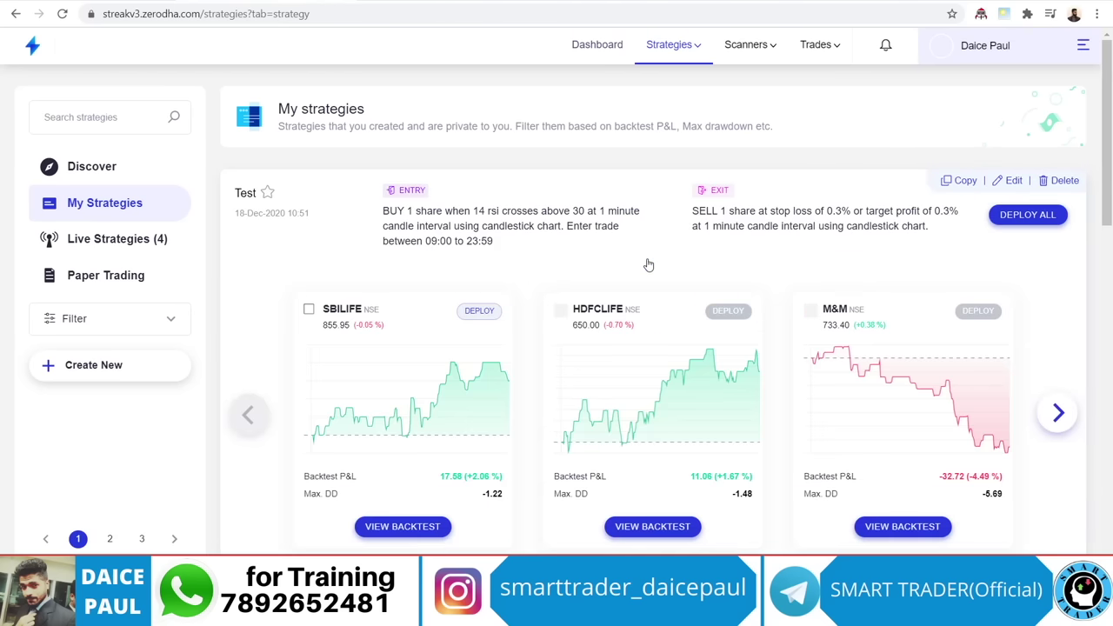
click(1013, 181)
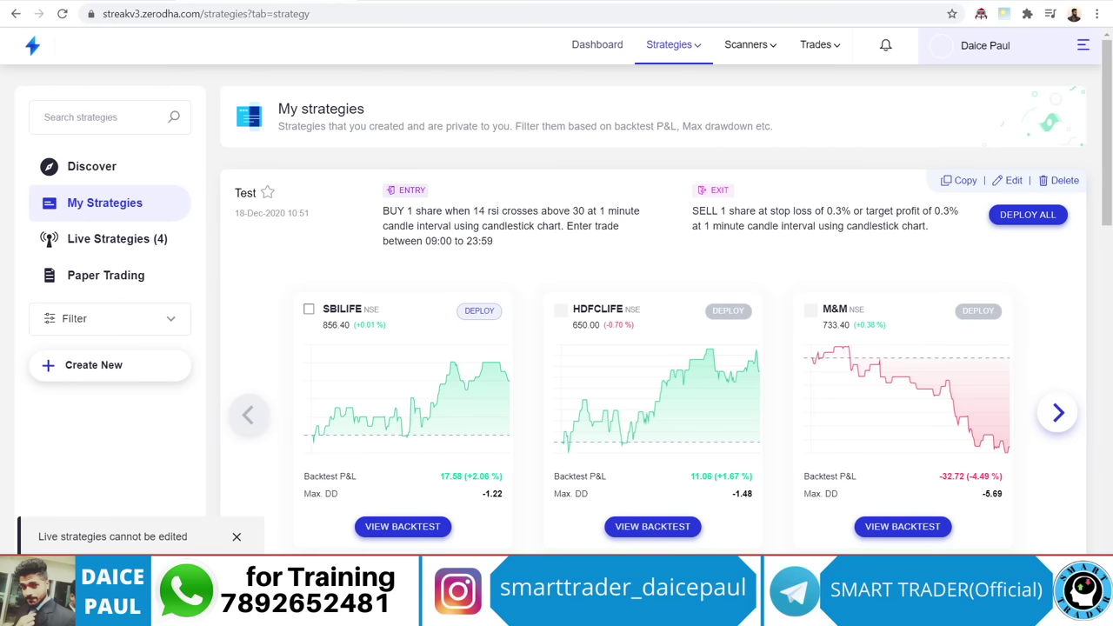
Stop all live deployments of the Test strategy and check the stopped and waiting lists
click(118, 238)
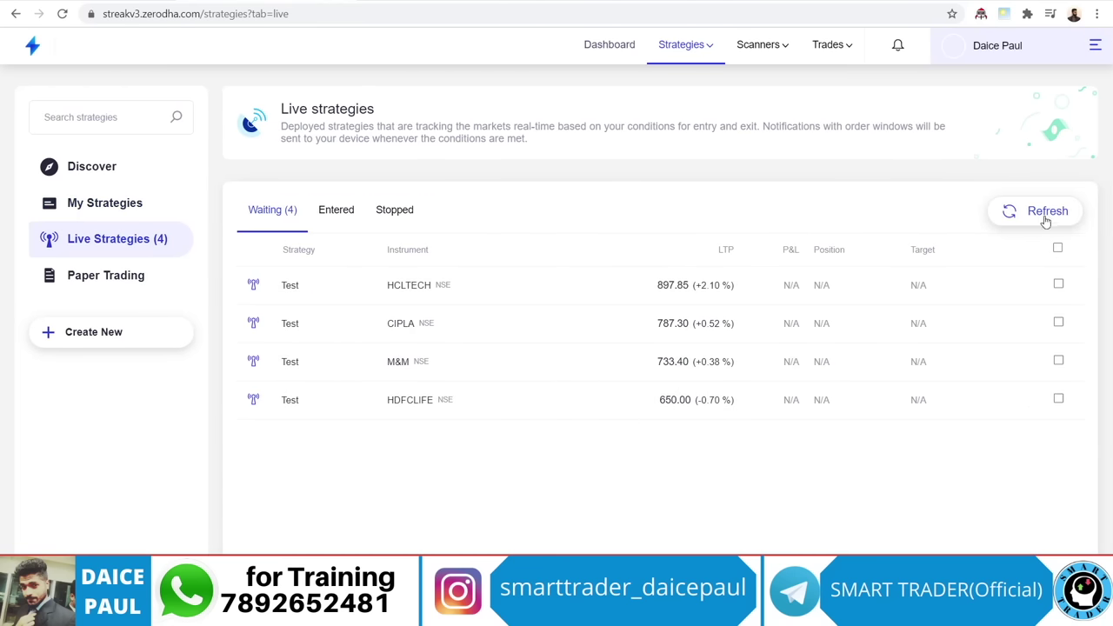
click(1057, 248)
click(1045, 250)
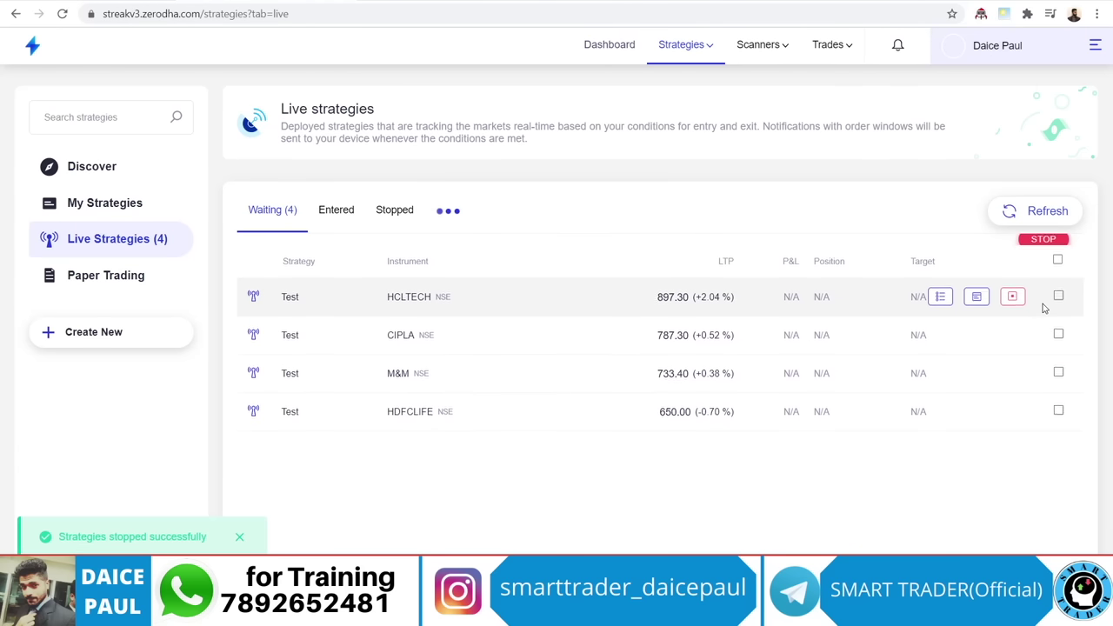
click(387, 210)
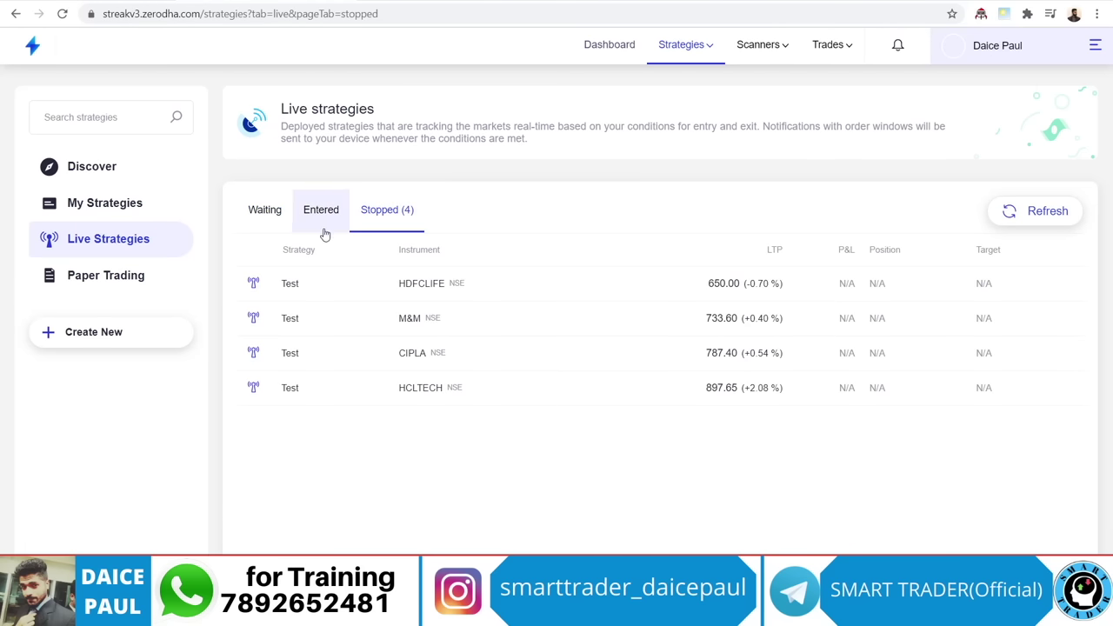
click(266, 210)
Open the Test strategy for editing and remove the SBILIFE, HDFCLIFE, M&M, CIPLA and HCLTECH scrips
key(alt+Left)
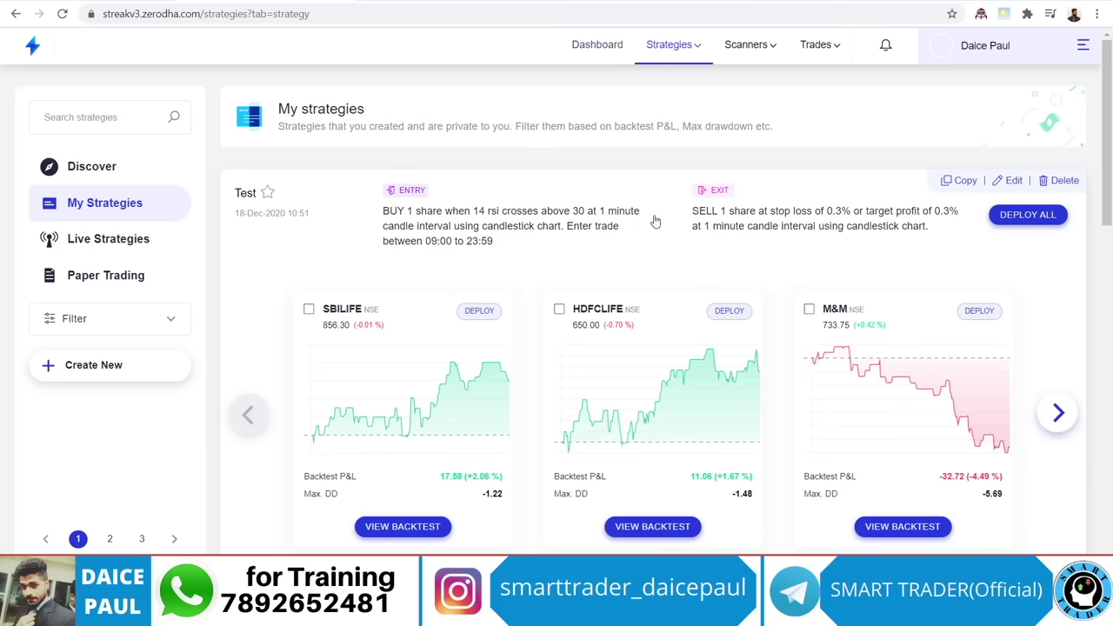
click(1009, 181)
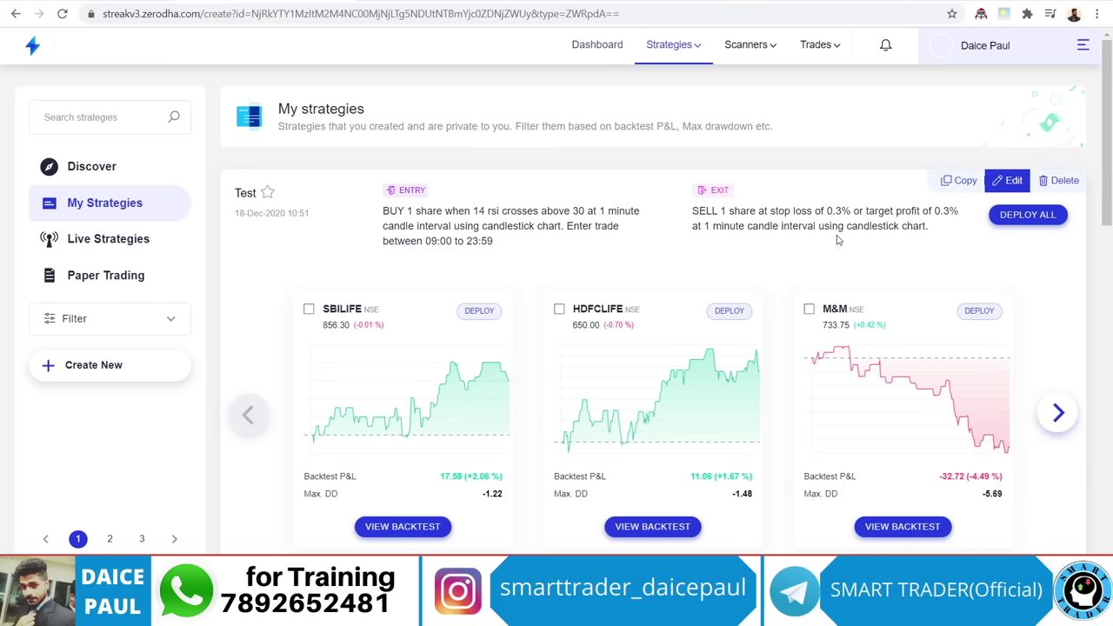
scroll(450, 344, down, 2)
scroll(432, 224, up, 1)
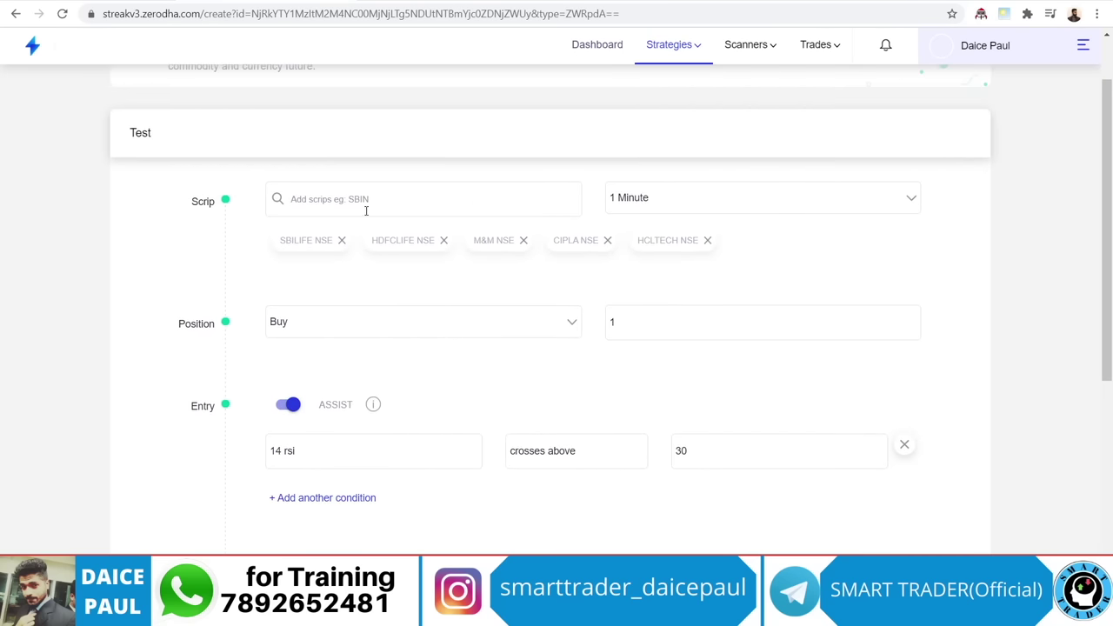
click(339, 241)
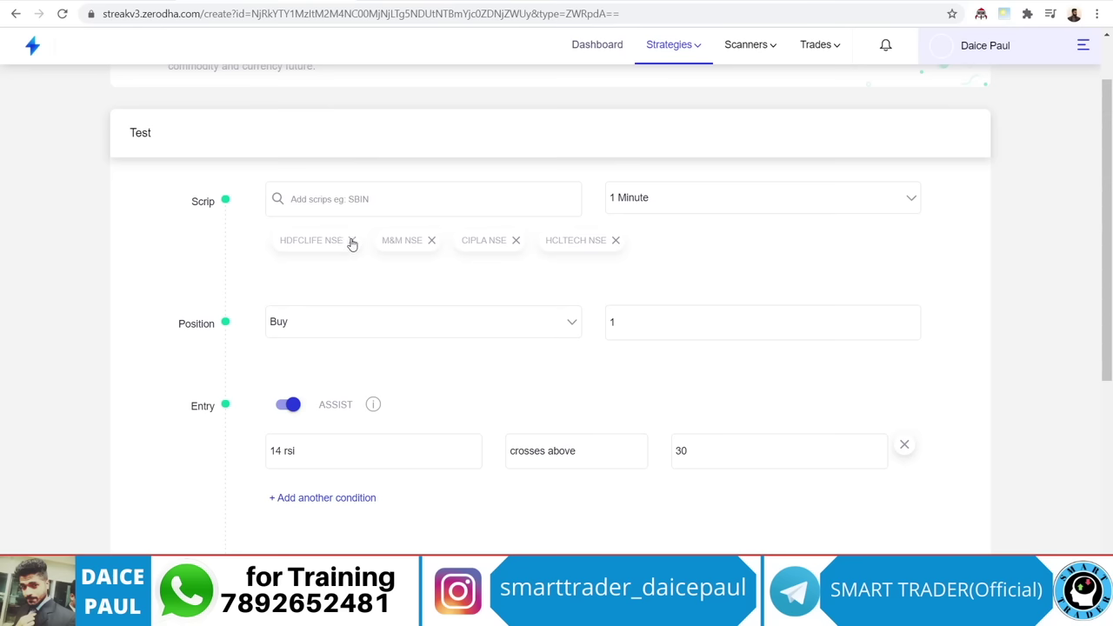
click(353, 242)
click(330, 242)
click(336, 243)
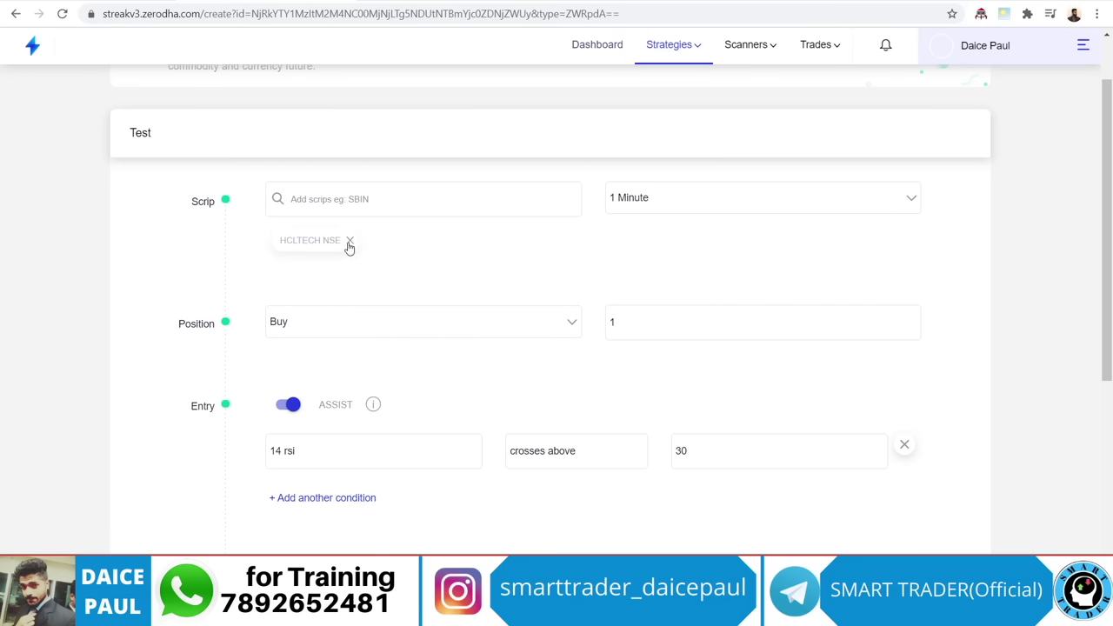
click(349, 242)
Add the RSI basket as the Test strategy's scrips, then save and backtest the strategy
click(356, 198)
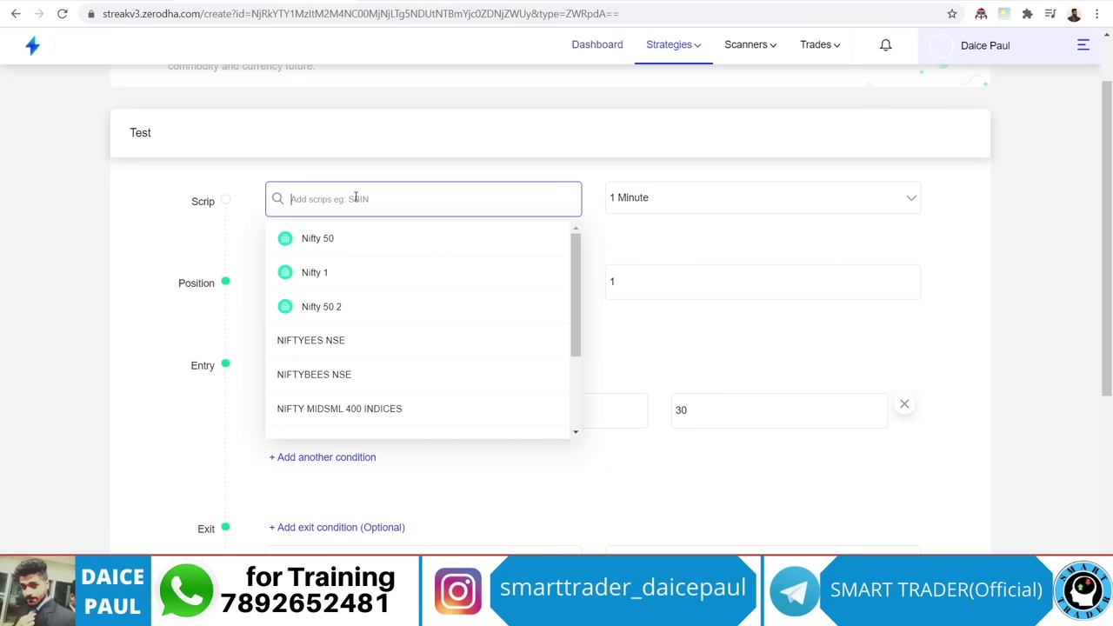
text(rs)
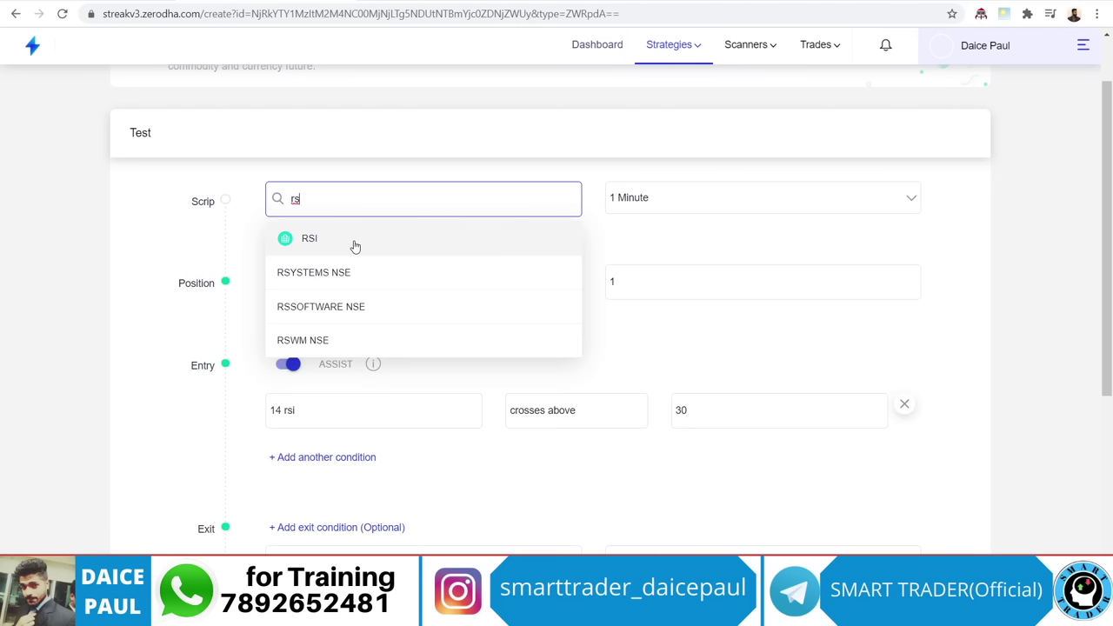
click(355, 247)
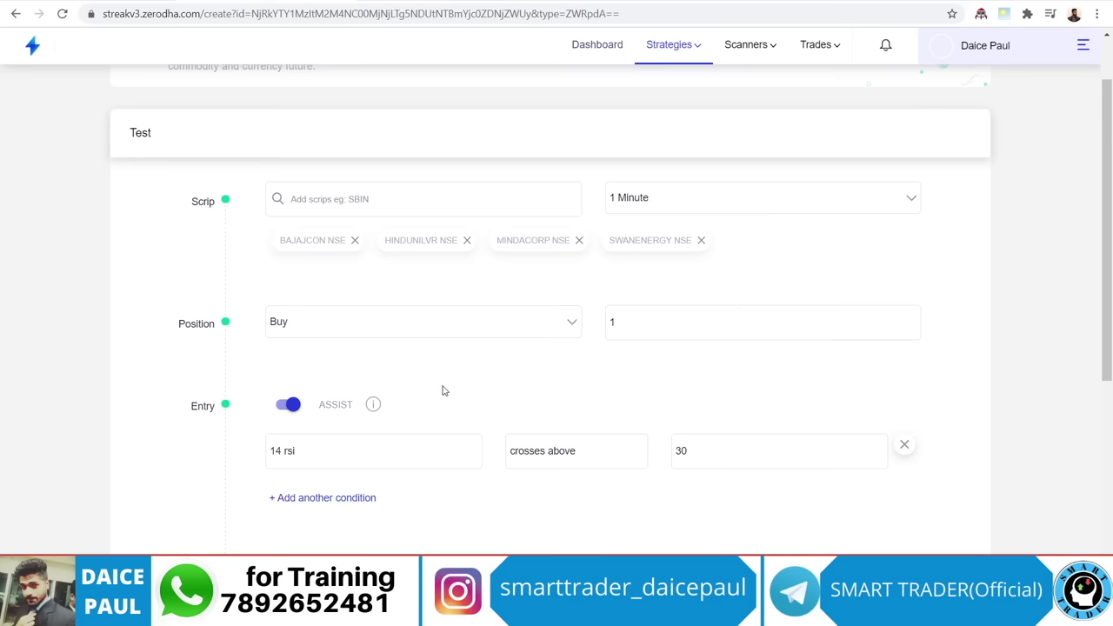
scroll(417, 400, down, 2)
scroll(487, 287, down, 2)
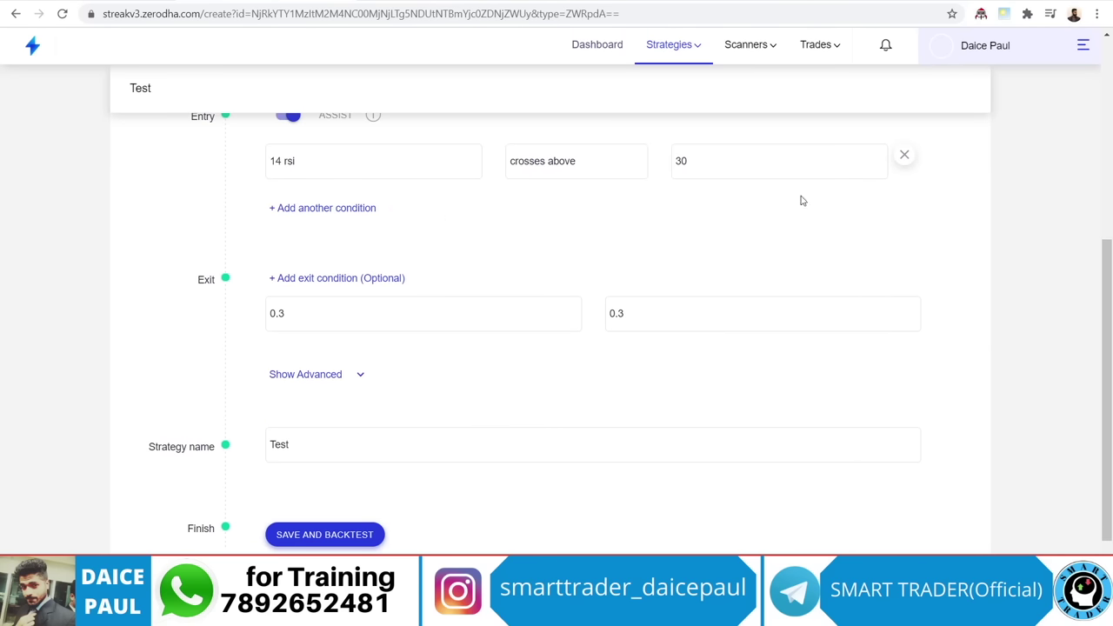
scroll(322, 467, down, 1)
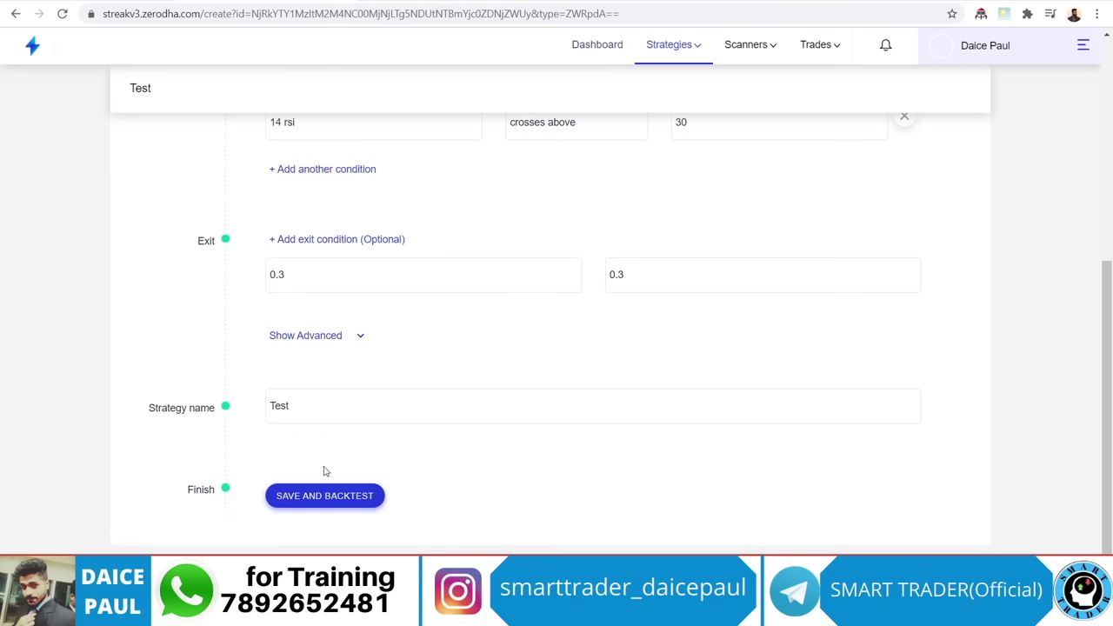
click(333, 503)
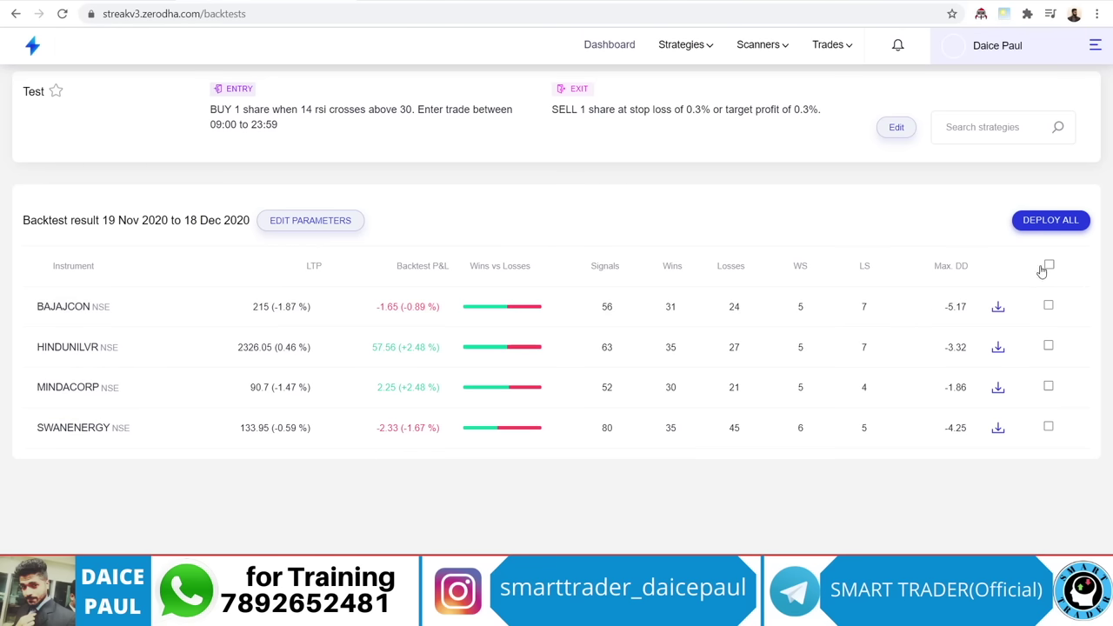
Deploy the Test strategy live on all the backtested instruments with quantity 1 each, strategy cycle 1 and order type CNC/NRML
click(1048, 266)
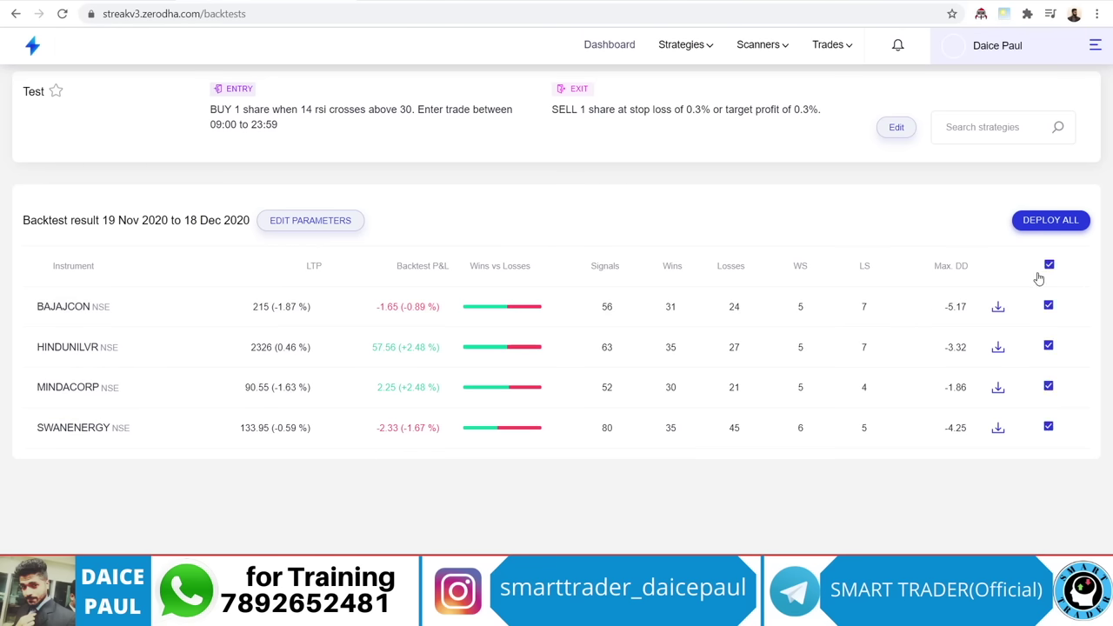
click(1063, 217)
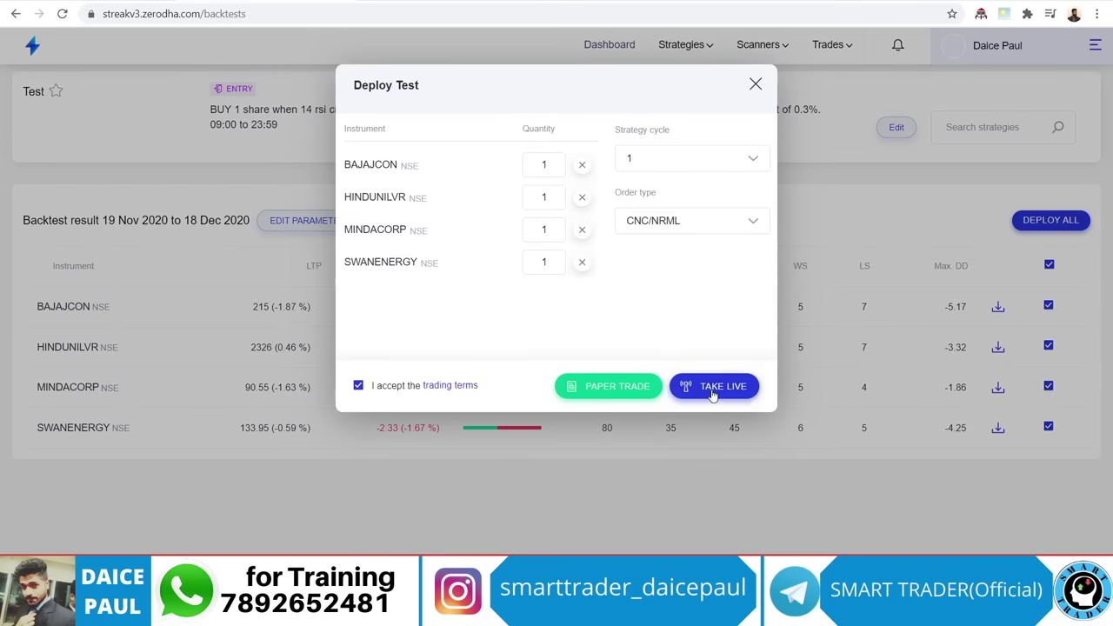
click(713, 388)
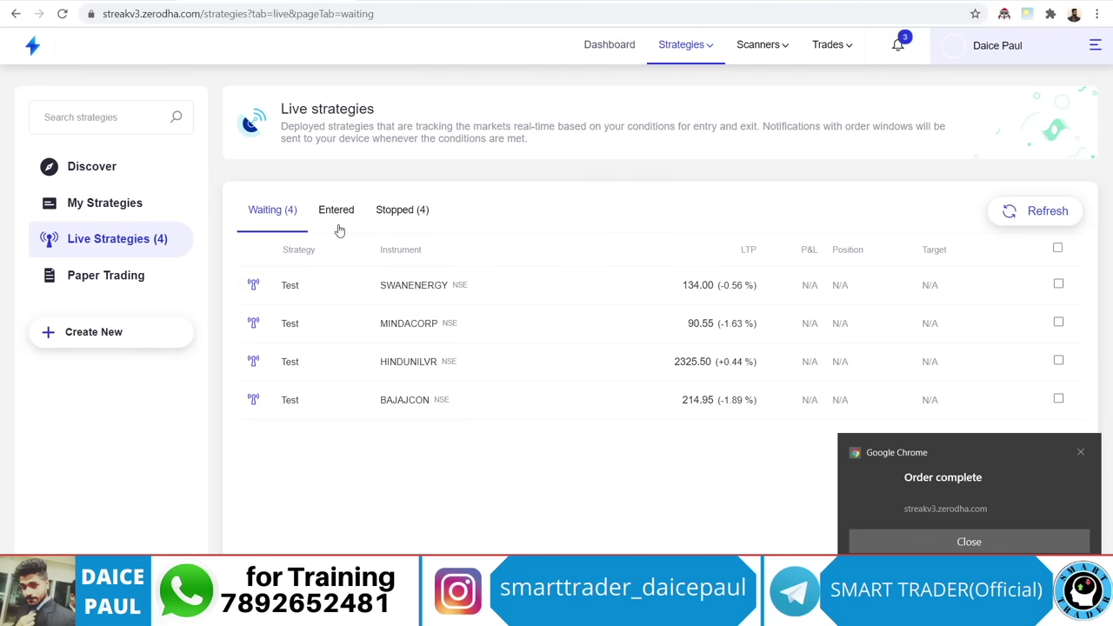
Switch to Kite and check the executed orders and positions for the trade placed by the Test strategy
key(alt+Tab)
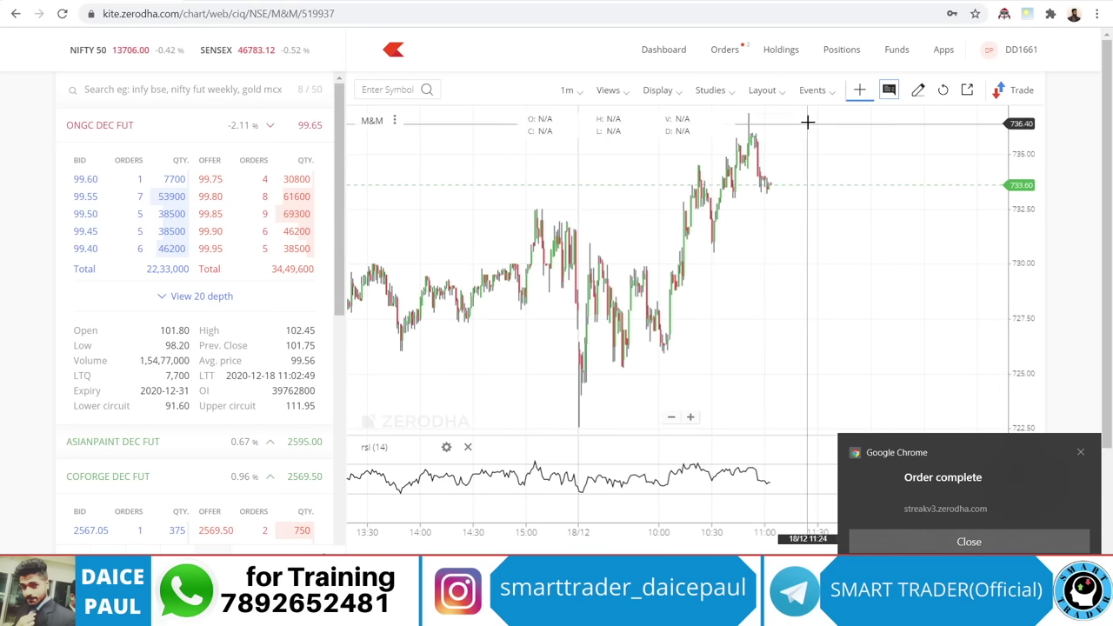
click(722, 50)
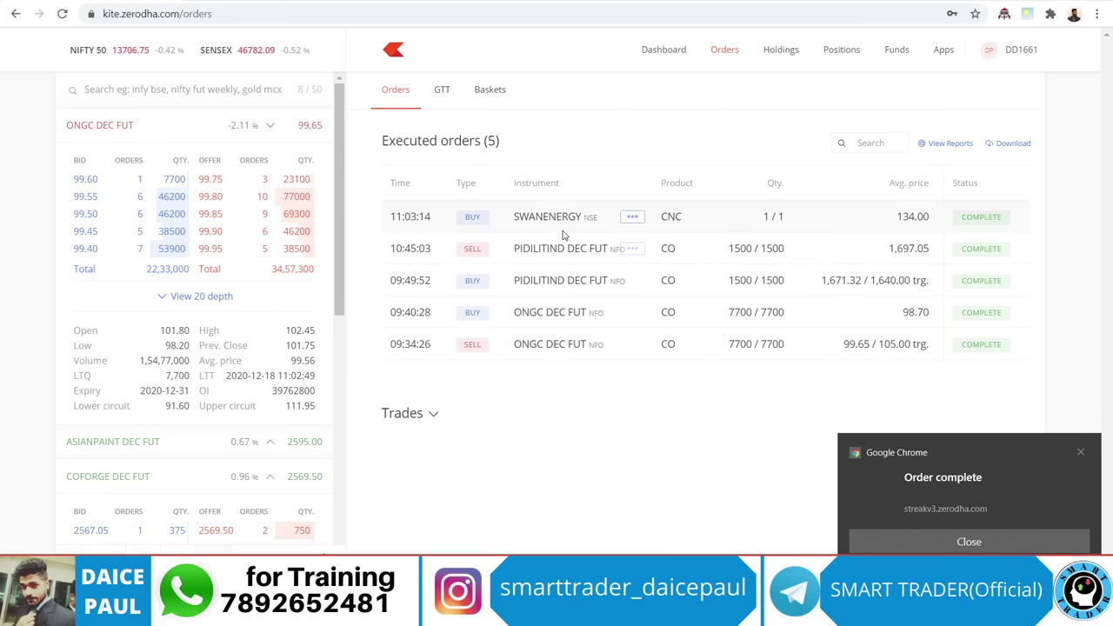
click(846, 52)
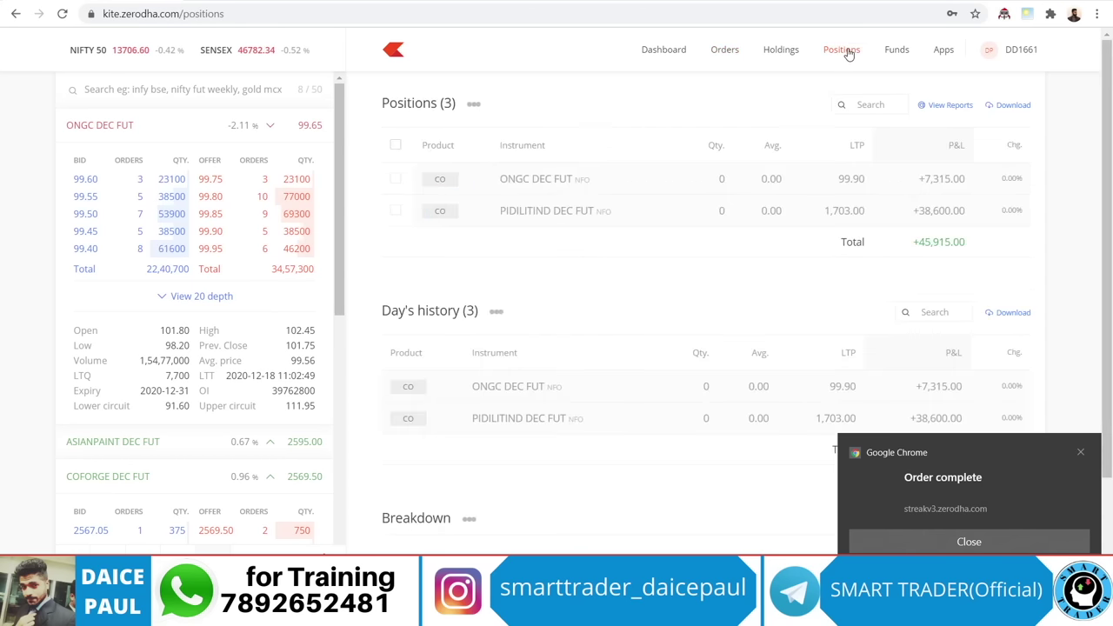
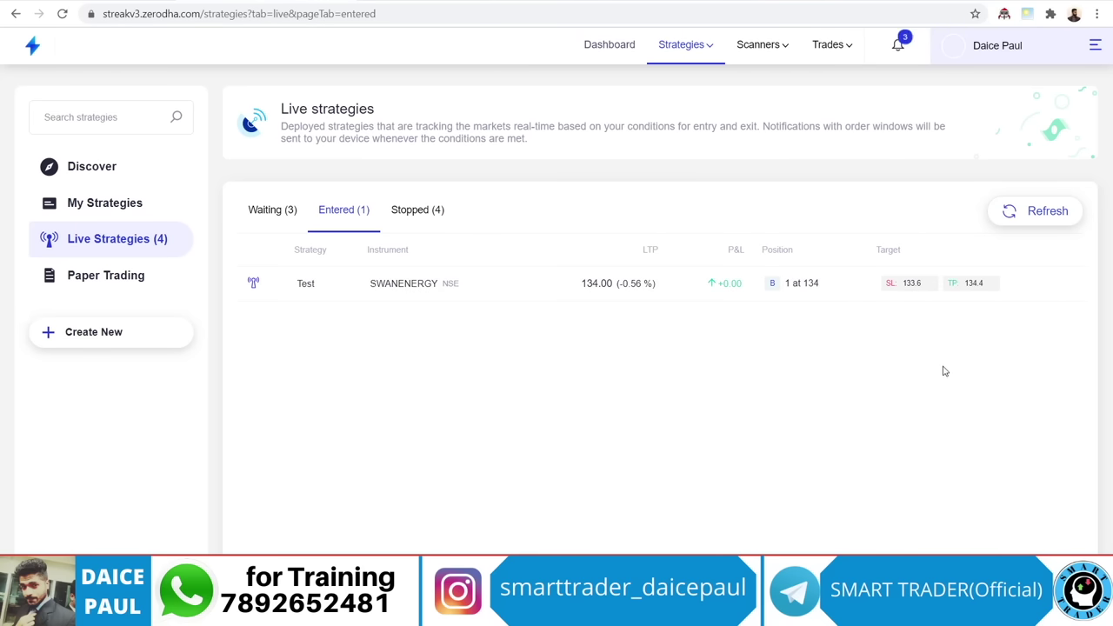
key(alt+Tab)
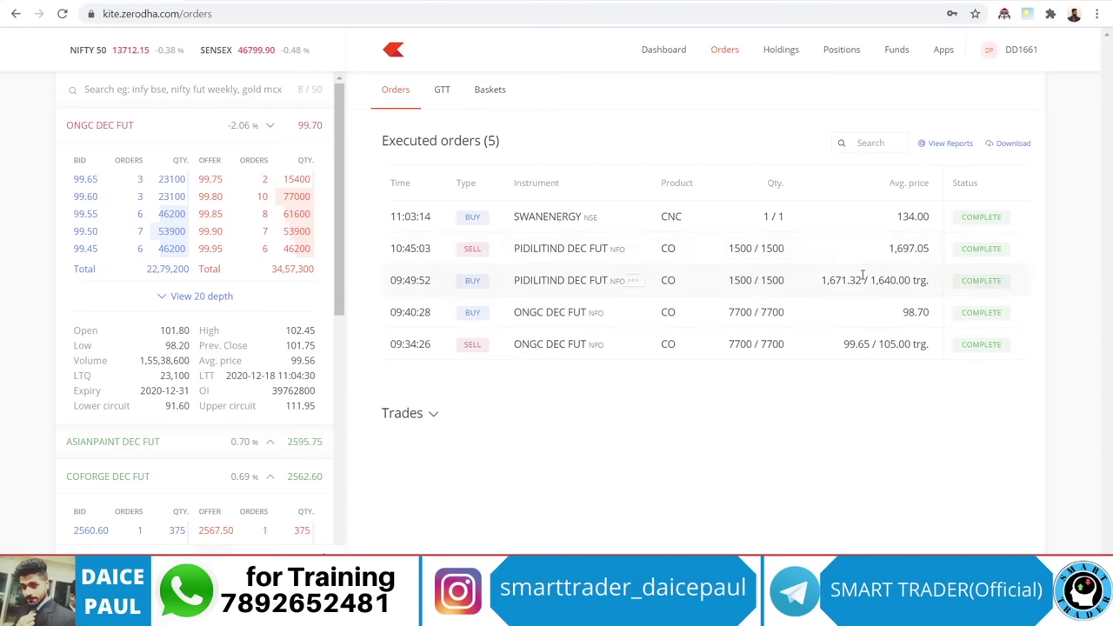
Check the SWANENERGY position in Kite against Streak's entered strategies, and examine the price and RSI on its 1-minute chart
click(841, 49)
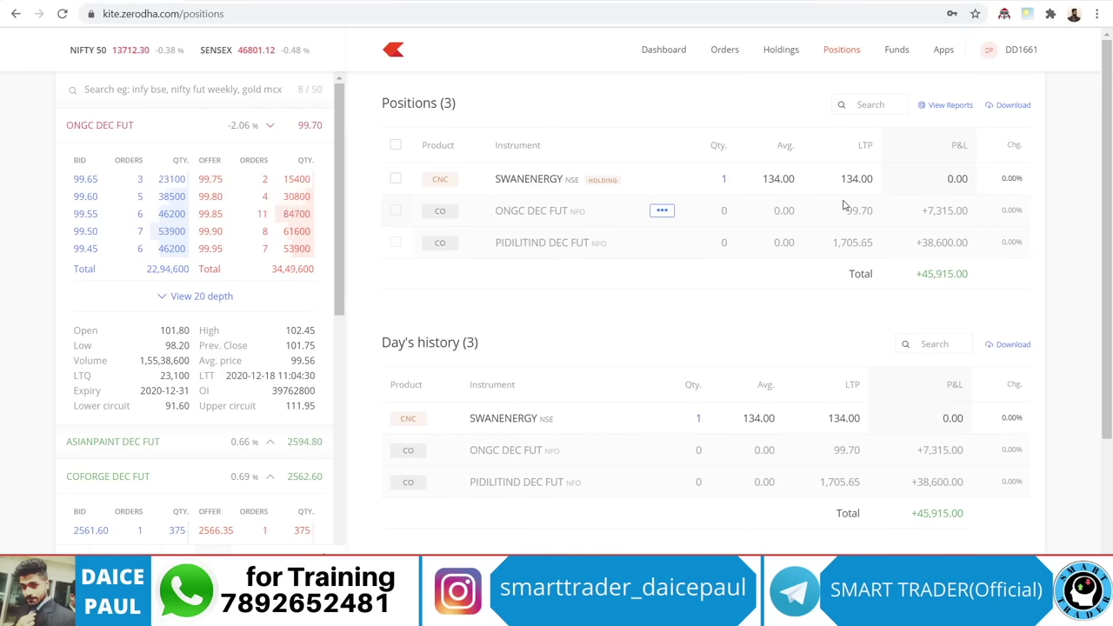
key(alt+Tab)
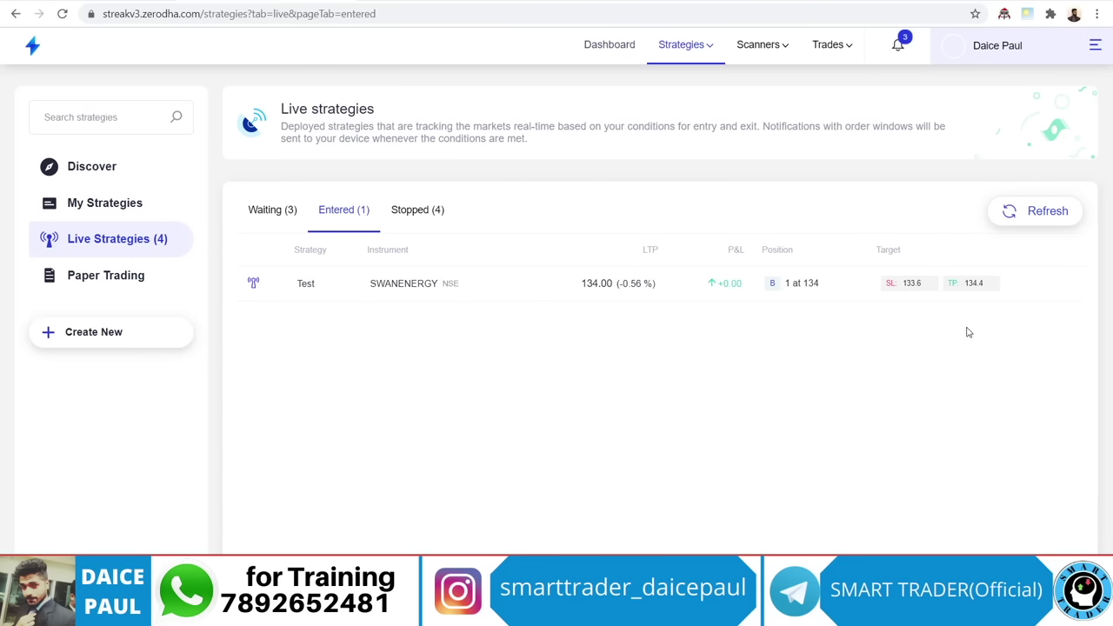
key(alt+Tab)
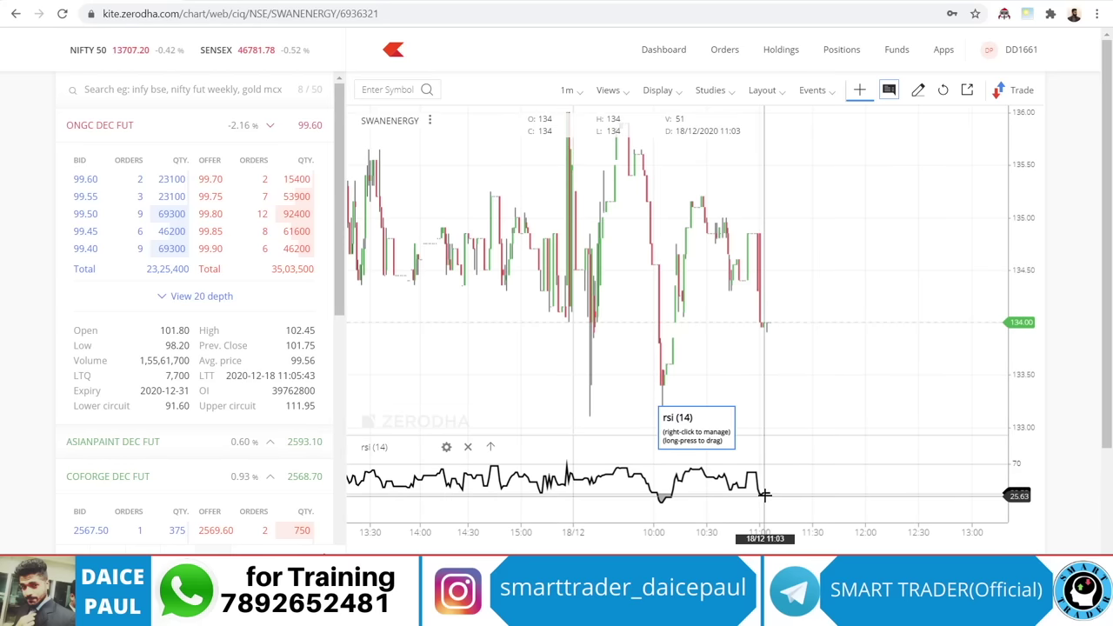
scroll(770, 323, up, 5)
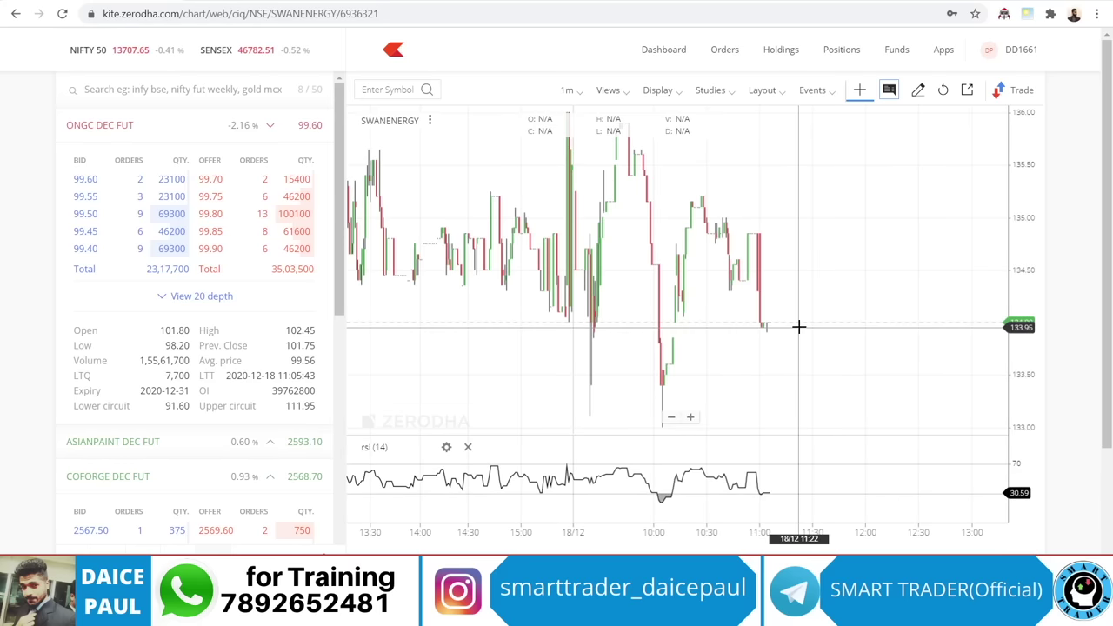
scroll(783, 391, down, 2)
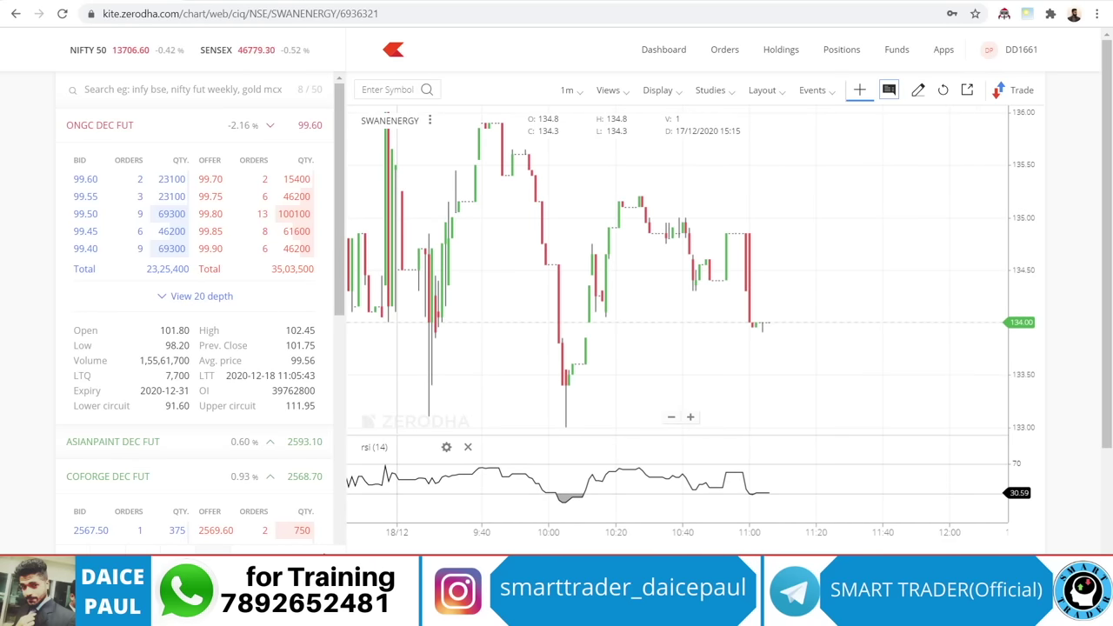
Switch to Streak to review the Test strategy's waiting and entered instruments, and return to Kite to open the positions
key(ctrl+Tab)
click(289, 210)
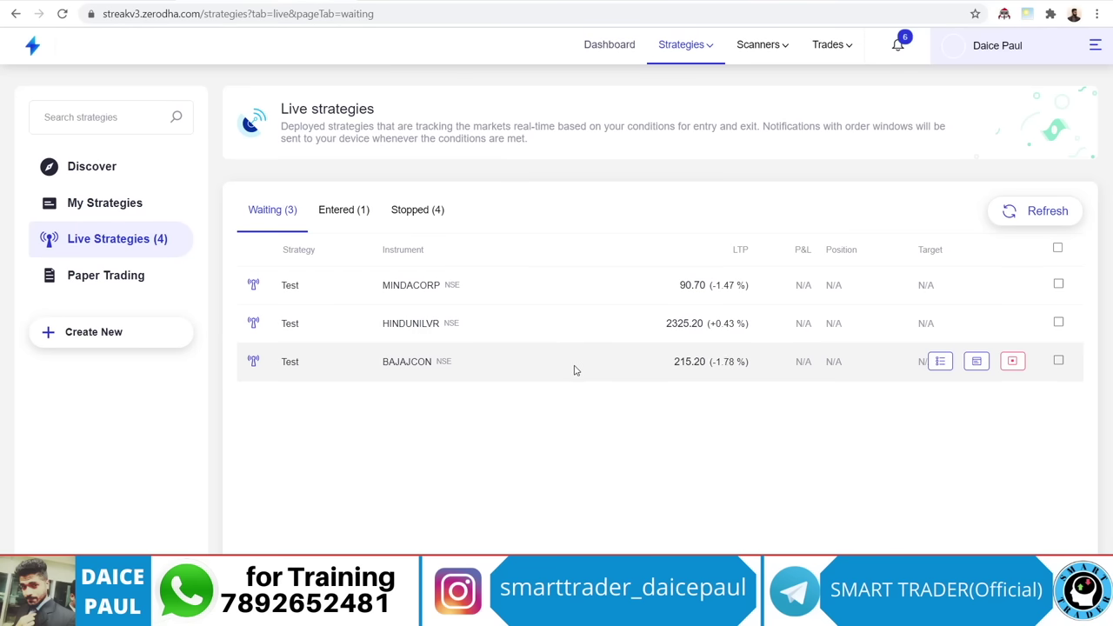
click(346, 215)
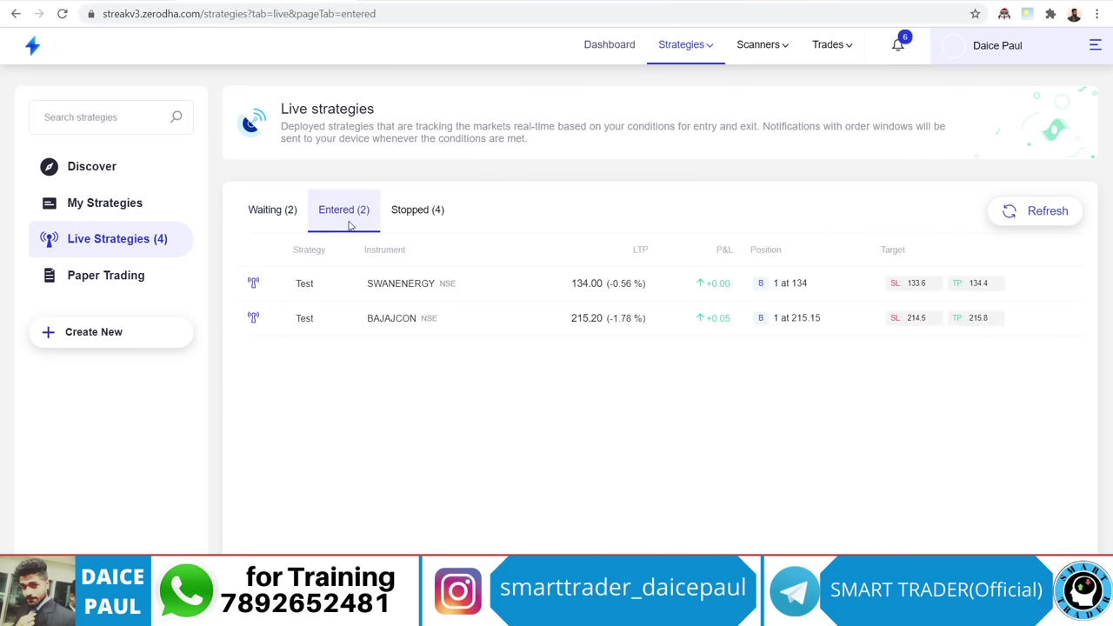
click(295, 217)
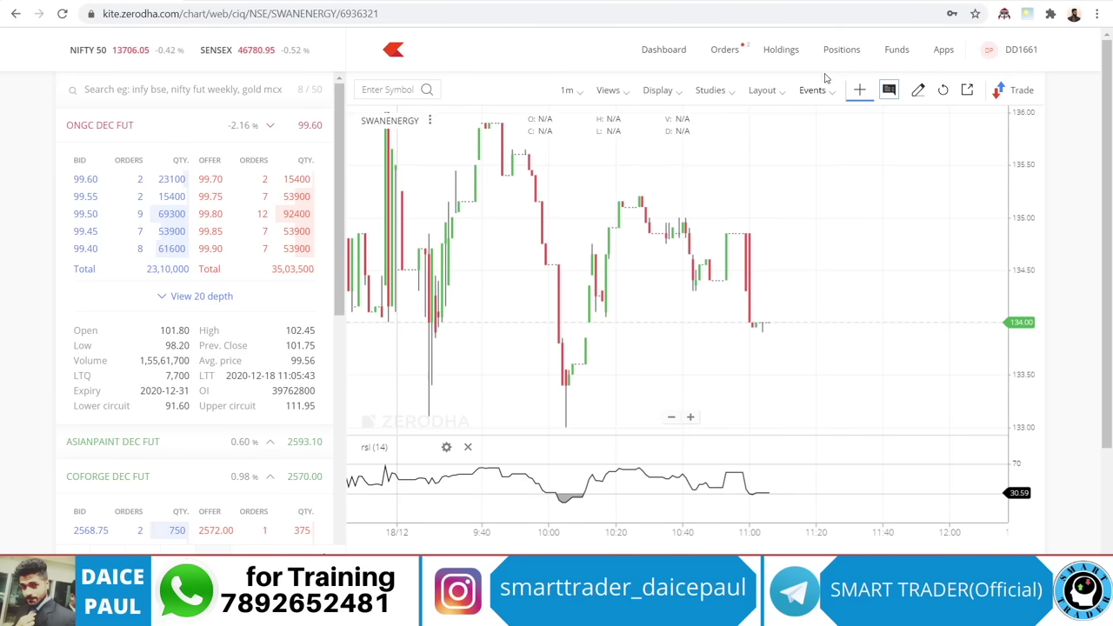
click(839, 50)
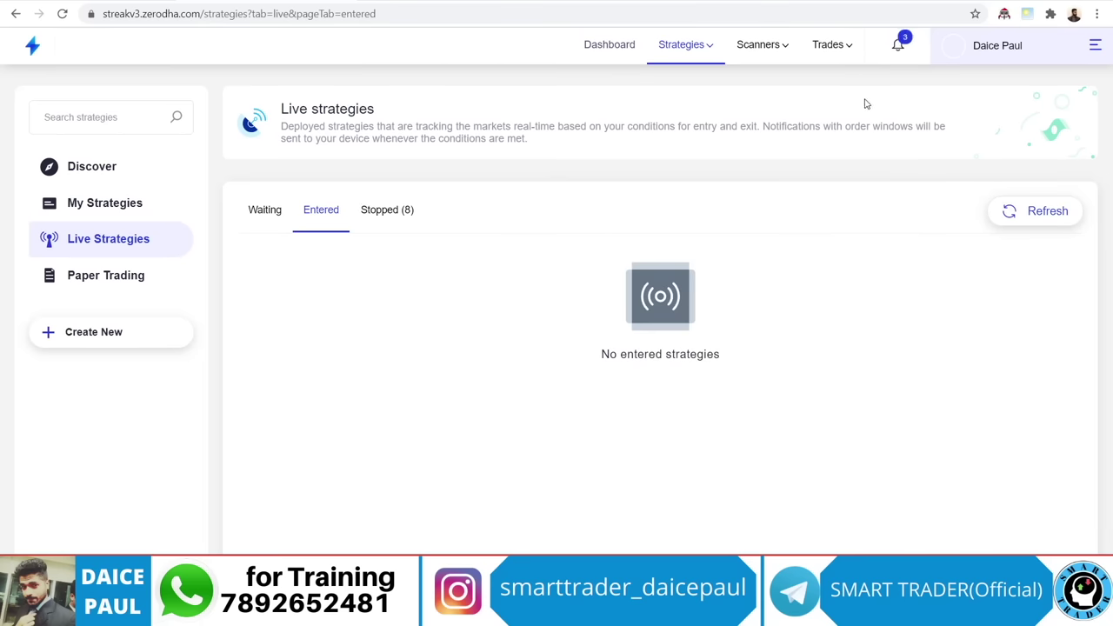
Review the live strategy notifications in Streak, and switch to Kite to compare the executed orders with the positions
click(897, 48)
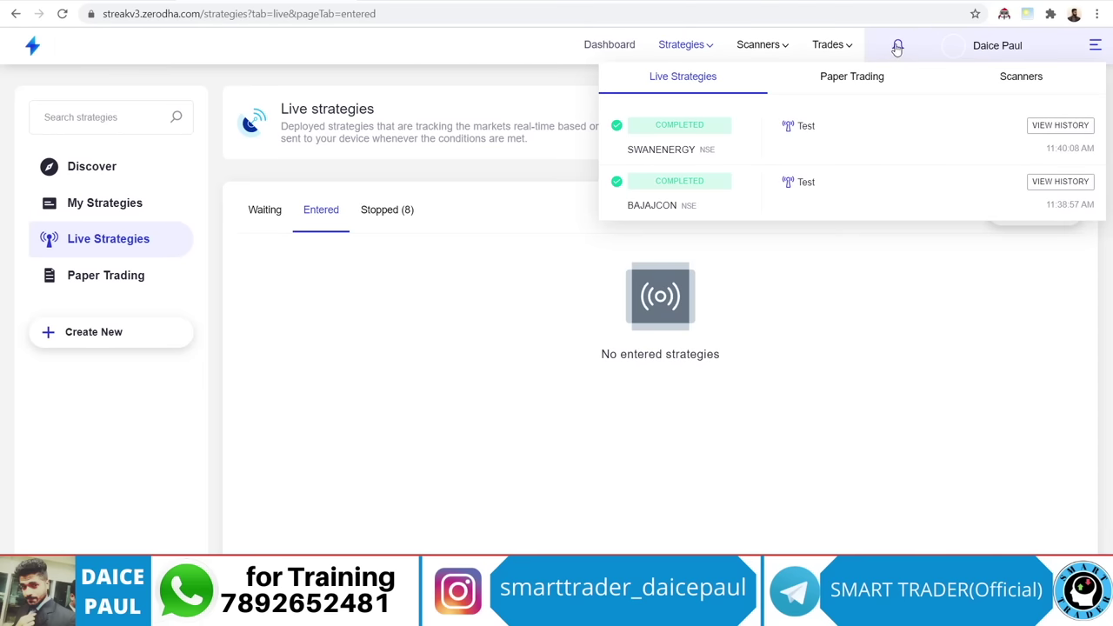
click(896, 47)
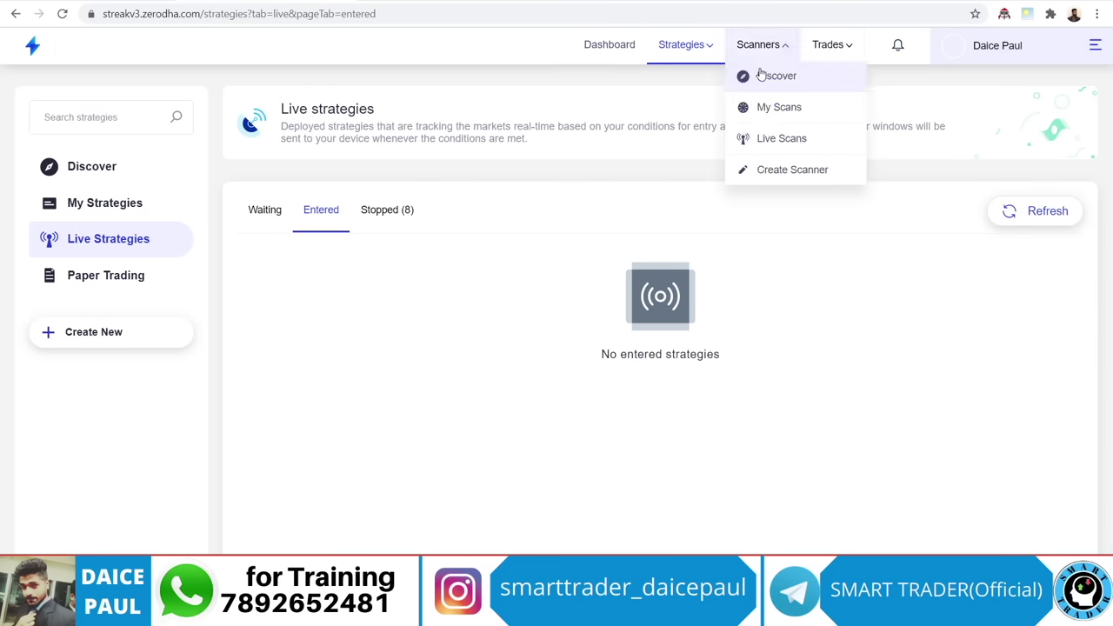
key(ctrl+Tab)
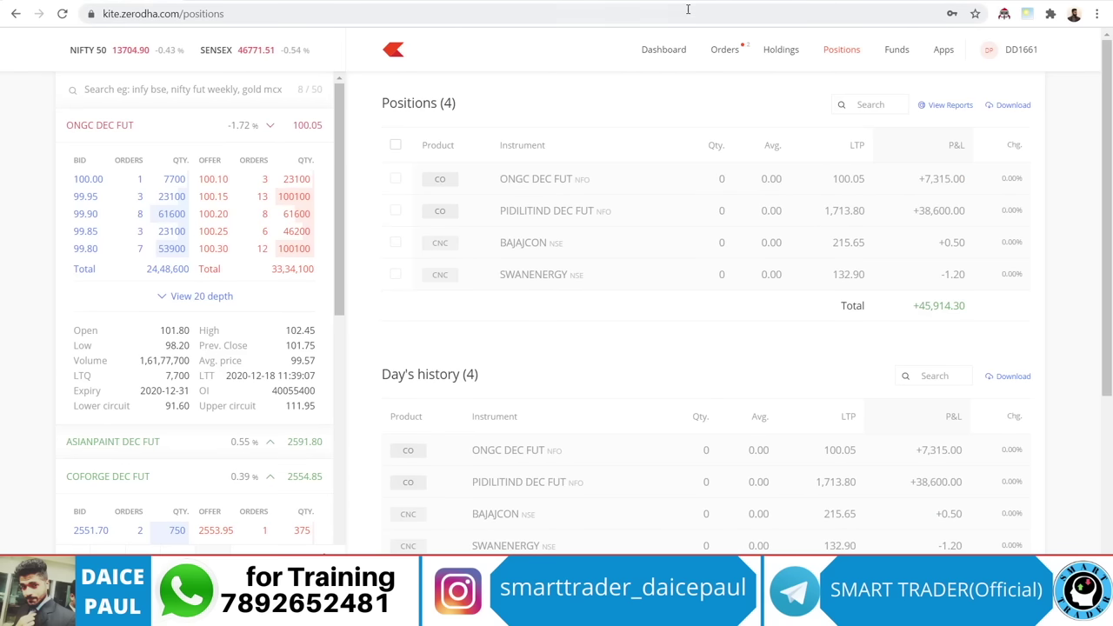
click(731, 51)
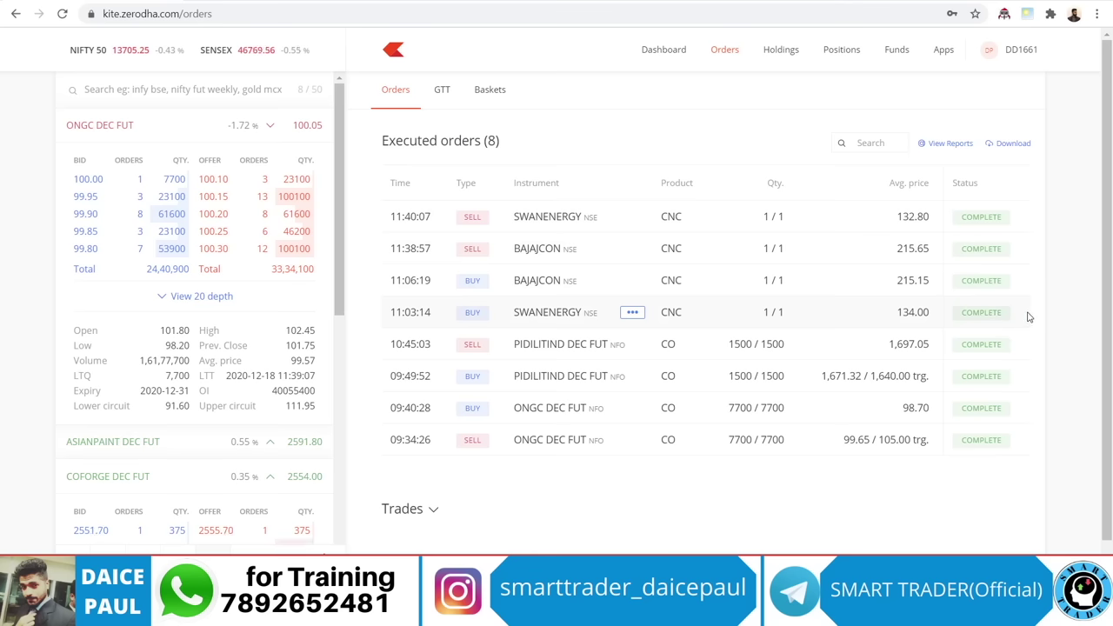
click(837, 50)
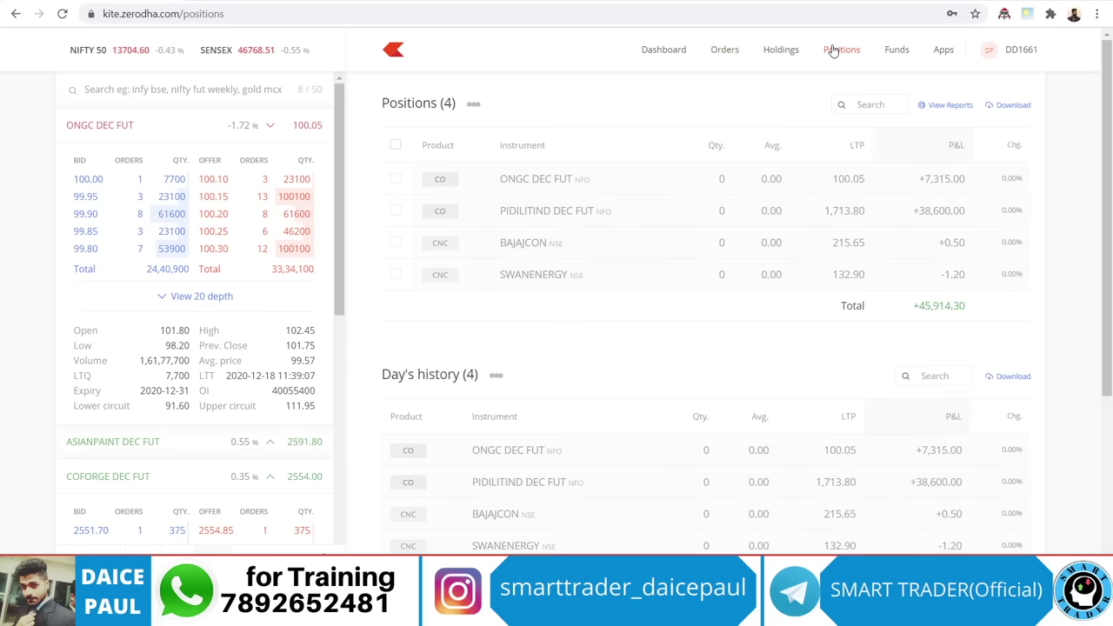
click(724, 49)
scroll(532, 416, down, 1)
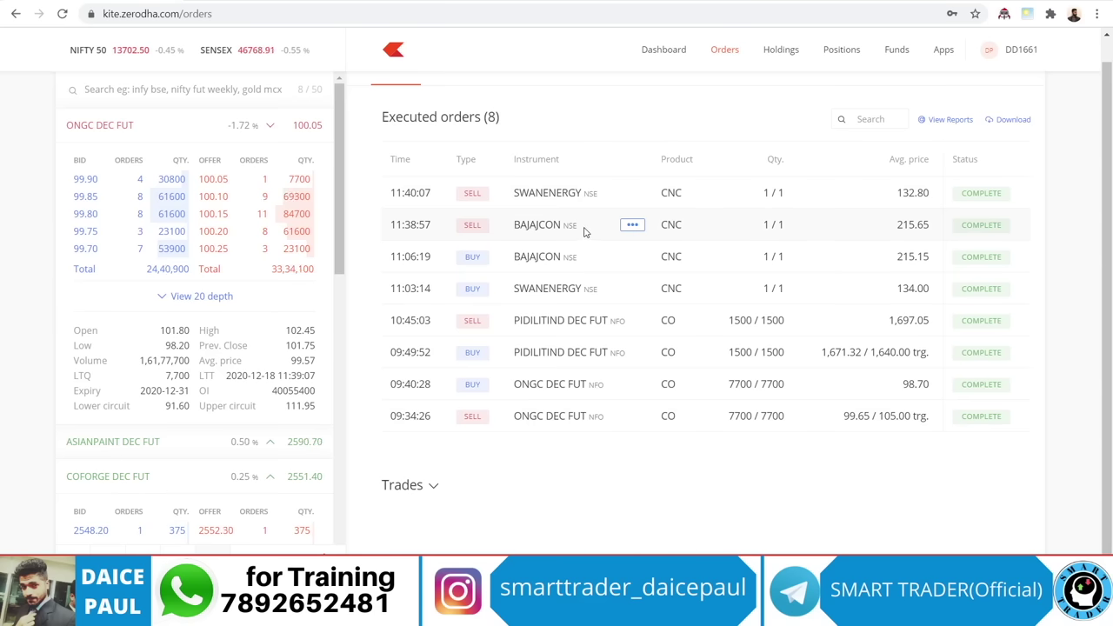
Open the chart for the SWANENERGY sell order and view its price movement at a 1-minute interval
click(632, 193)
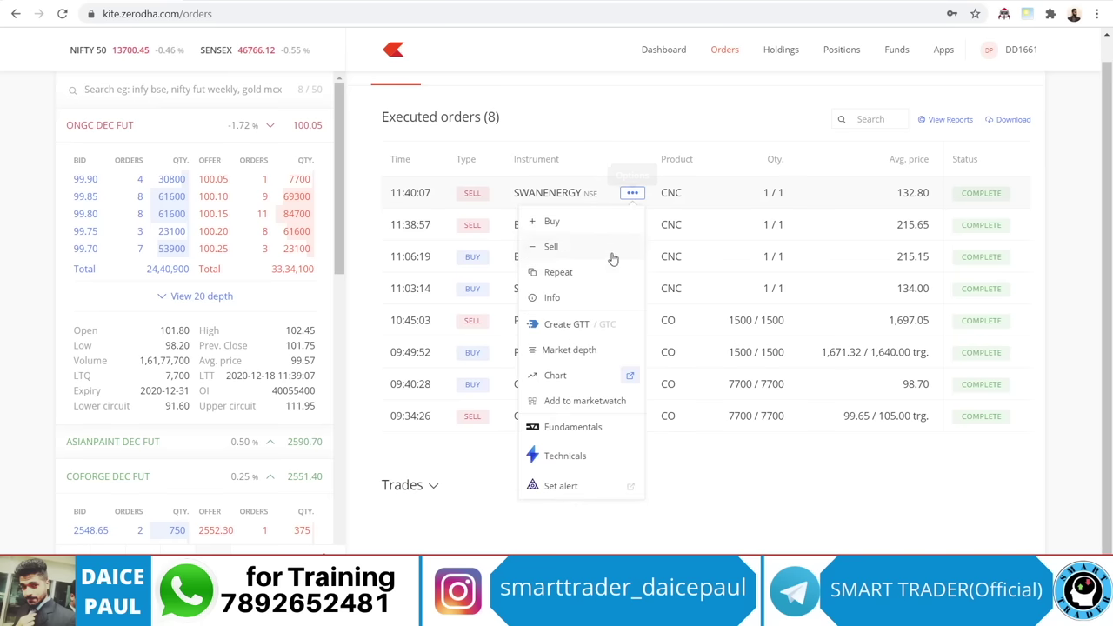
click(565, 375)
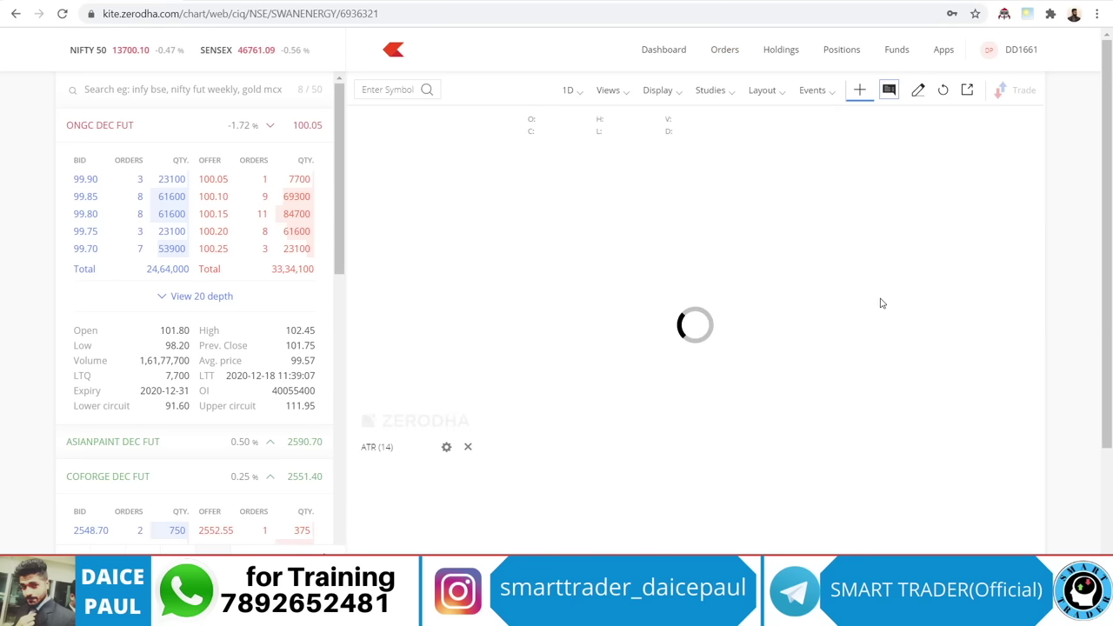
click(579, 91)
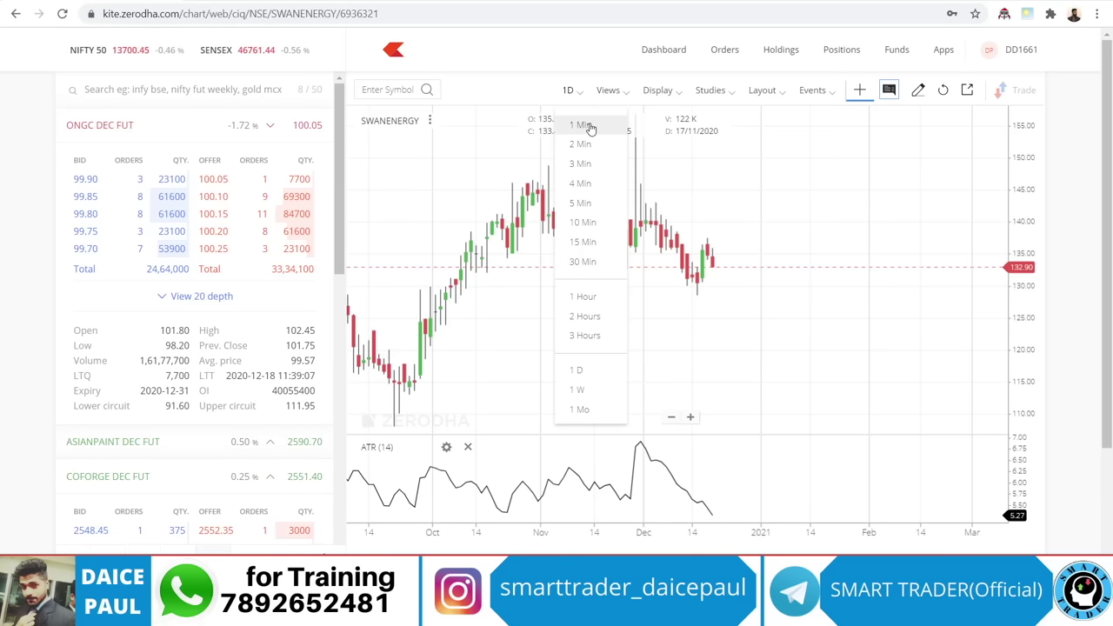
click(582, 141)
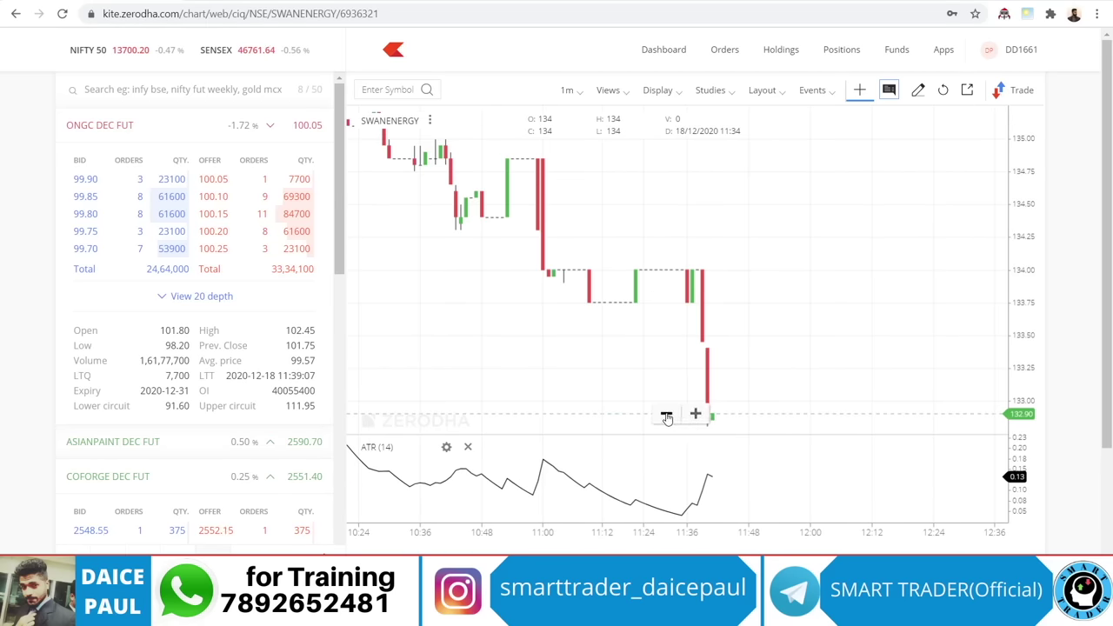
scroll(684, 421, down, 5)
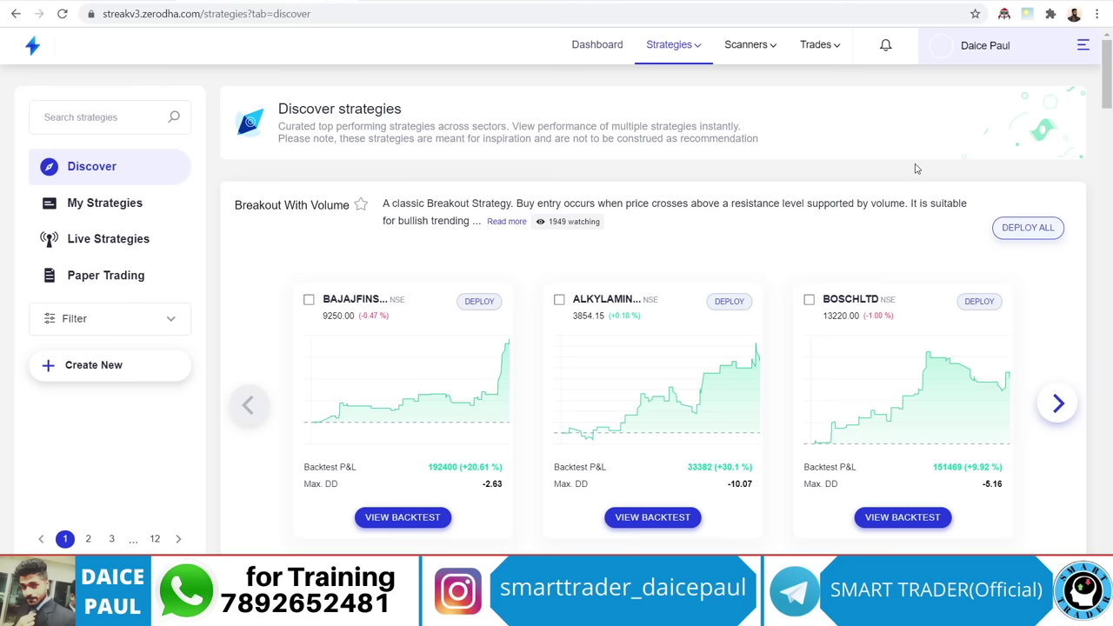
Review the entered and stopped live strategies in Streak, and open the paper trading strategies
mouse_move(703, 35)
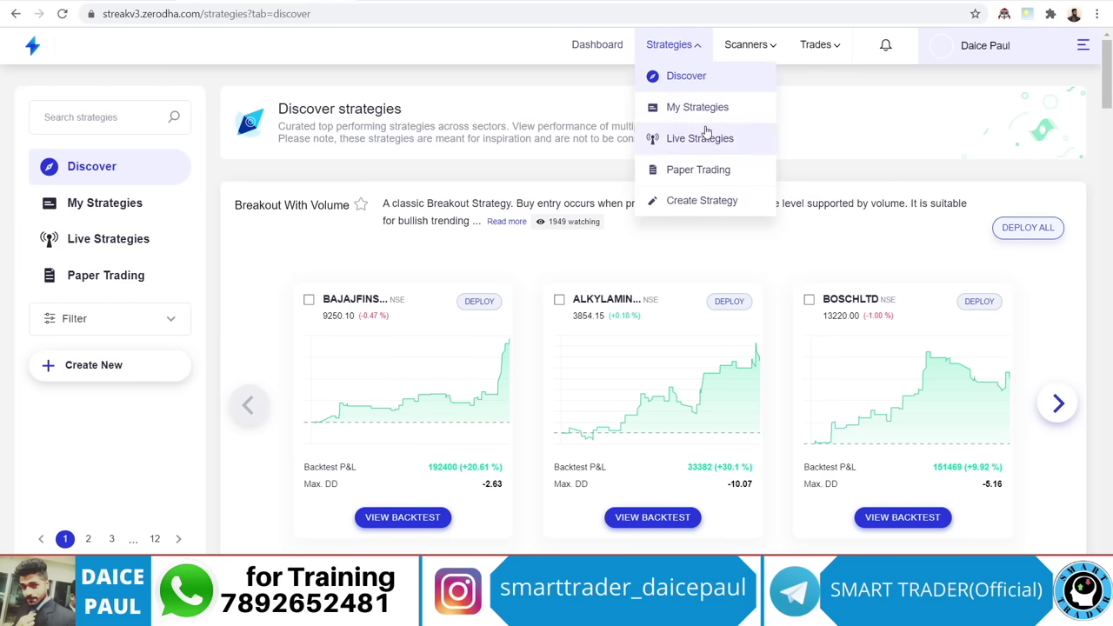
click(710, 140)
click(328, 215)
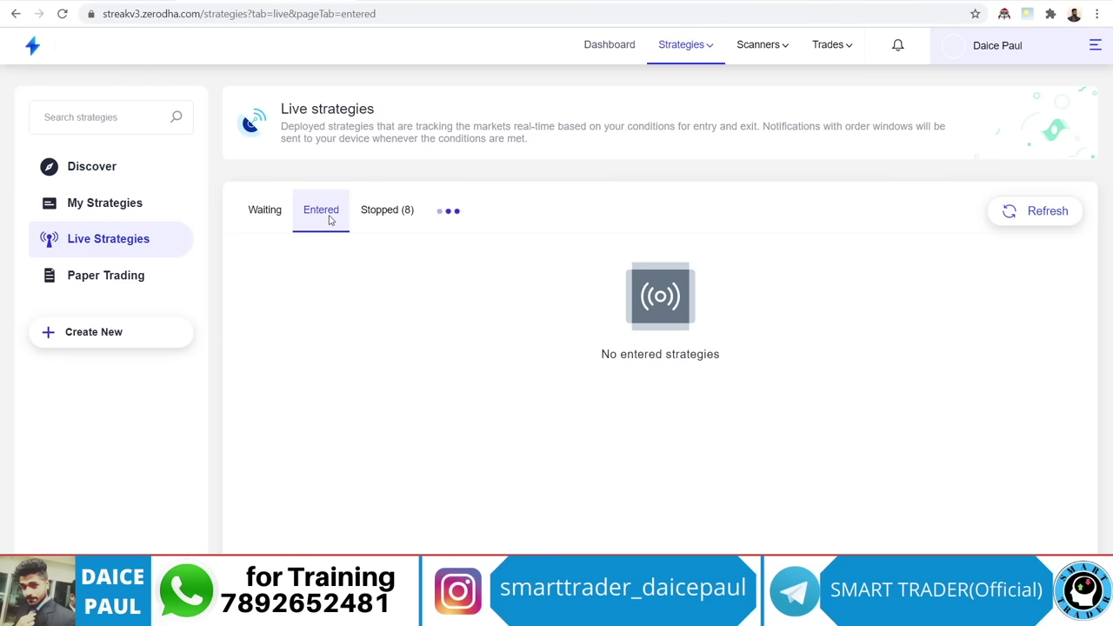
click(400, 209)
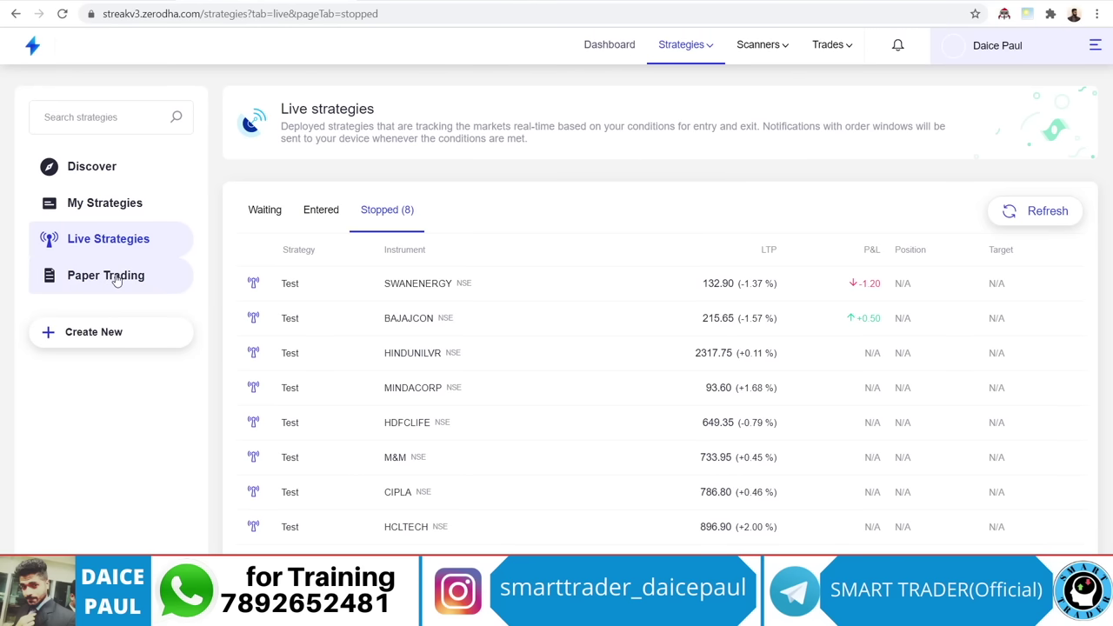
click(115, 279)
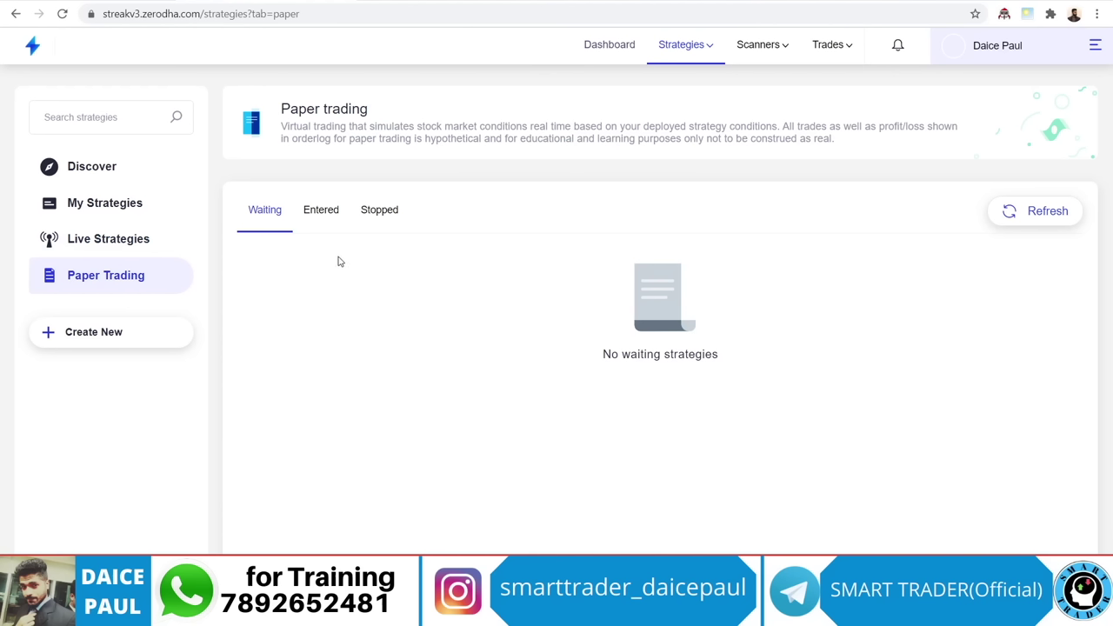